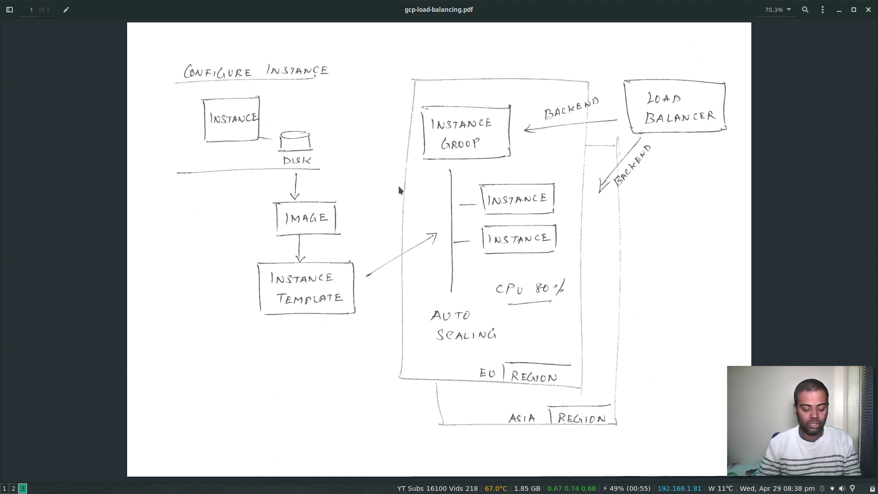
Step: Switch from the load-balancing diagram to the Google Cloud Platform console
key("super+2")
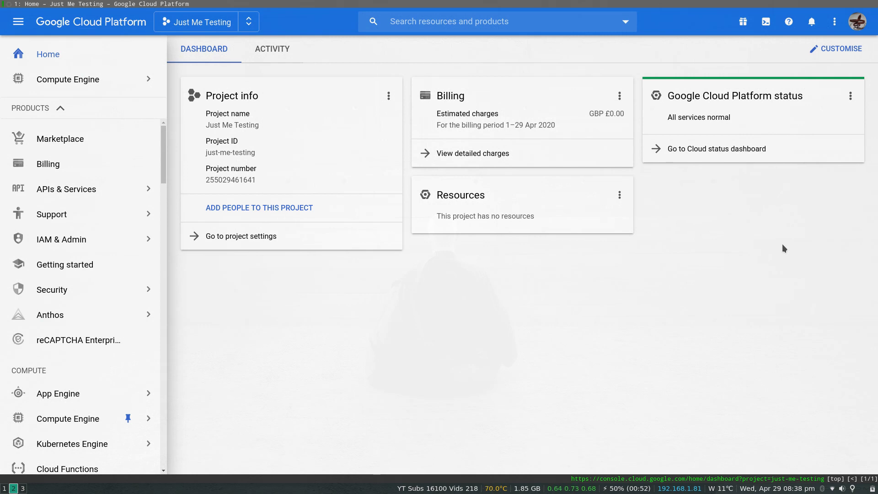
key("super+3")
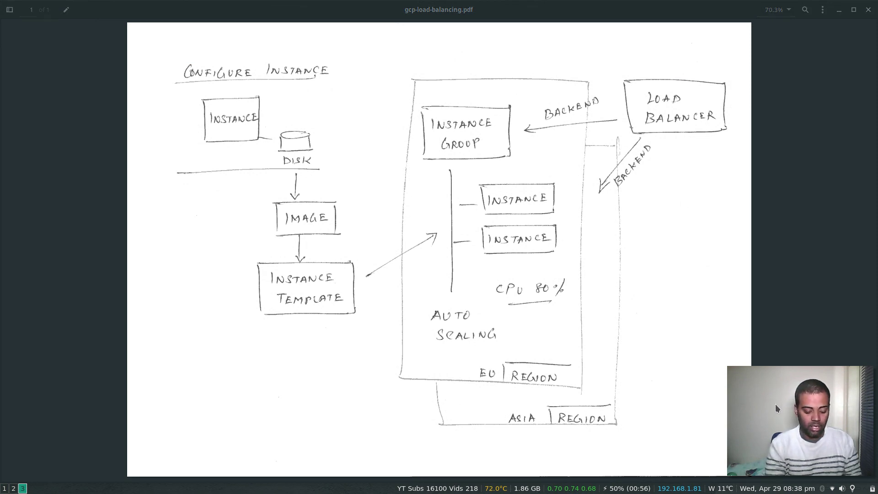
key("super+2")
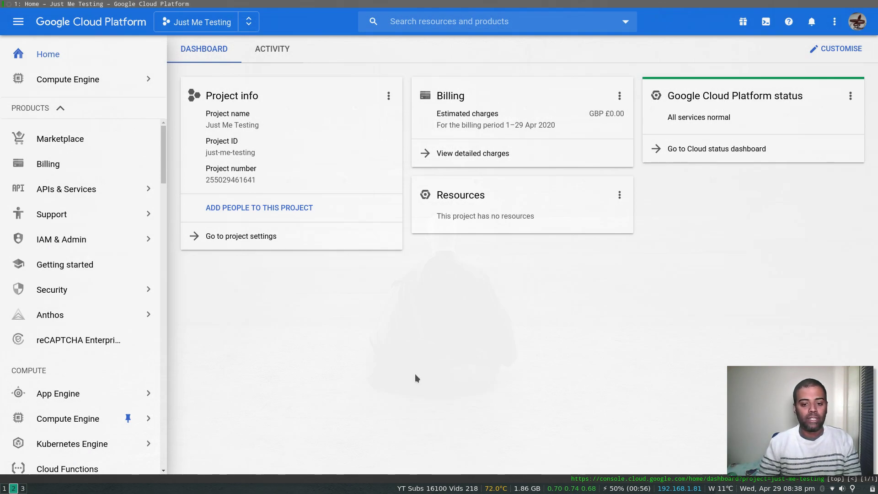
mouse_move(102, 80)
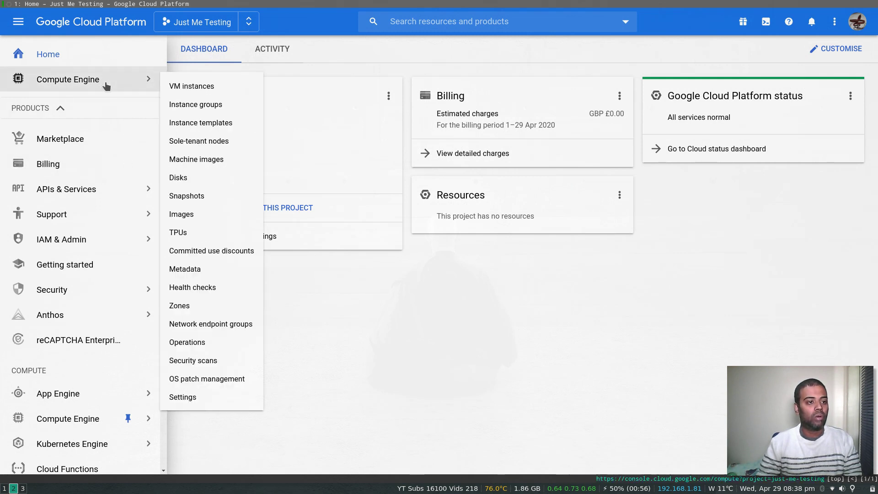
left_click(209, 87)
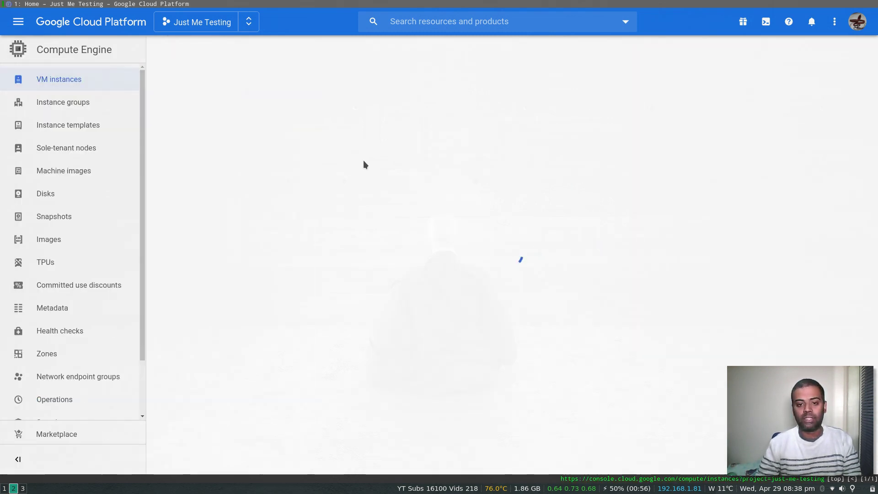
left_click(423, 223)
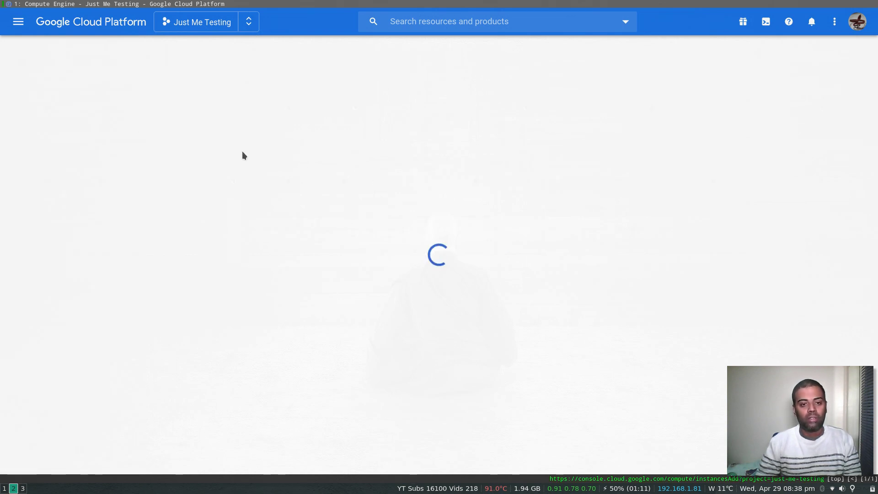
key("ctrl+a")
type("web-se")
key("BackSpace")
key("BackSpace")
key("BackSpace")
type("-")
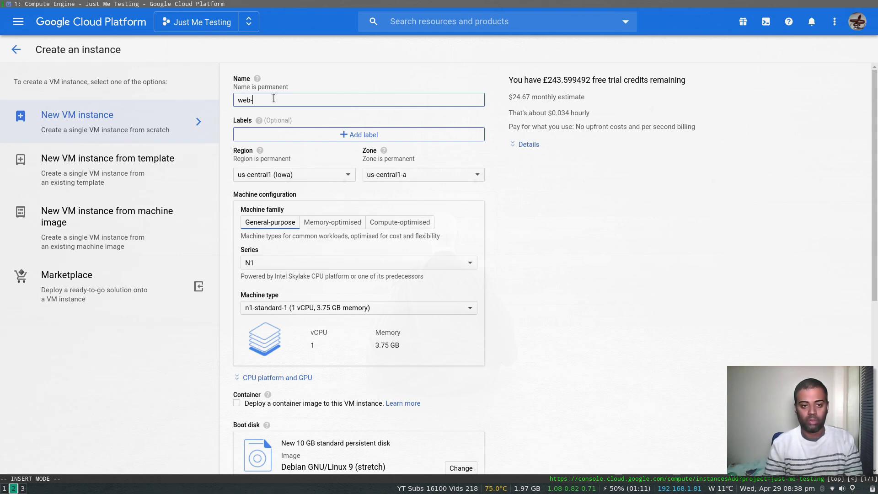
left_click(303, 176)
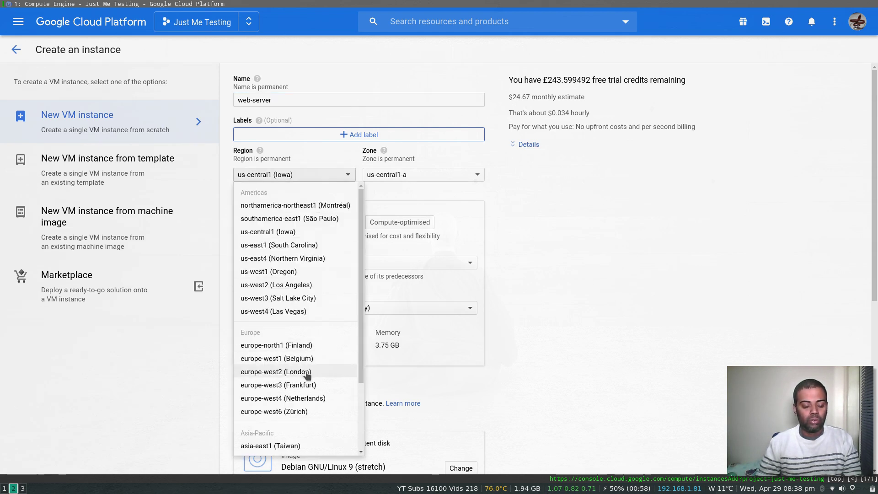
left_click(553, 242)
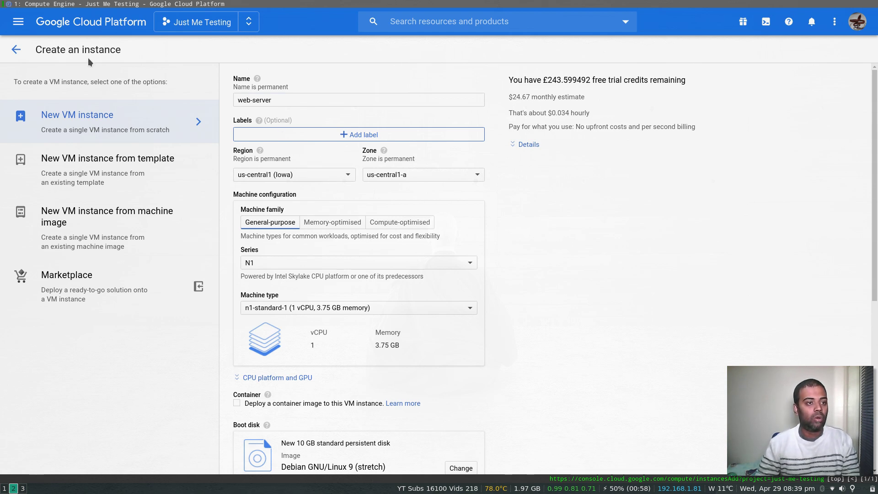
Step: Search the console for "firewall" and open the VPC network firewall rules
left_click(17, 23)
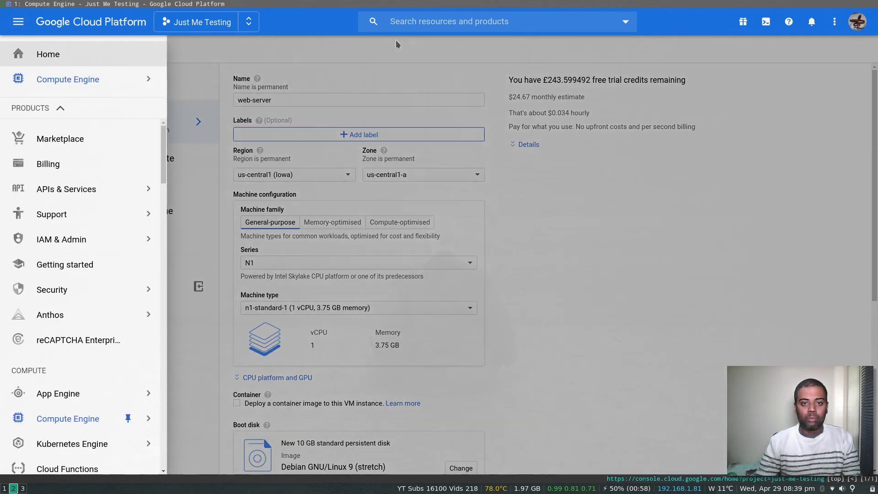
left_click(433, 25)
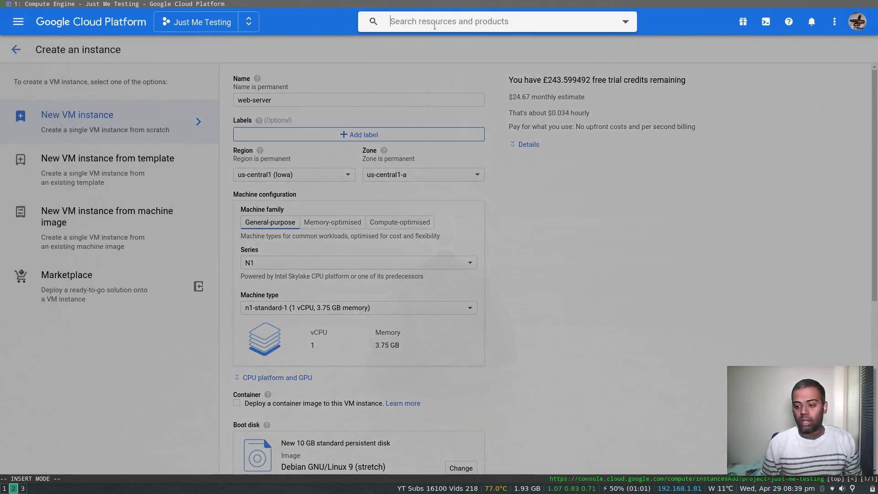
type("firewall")
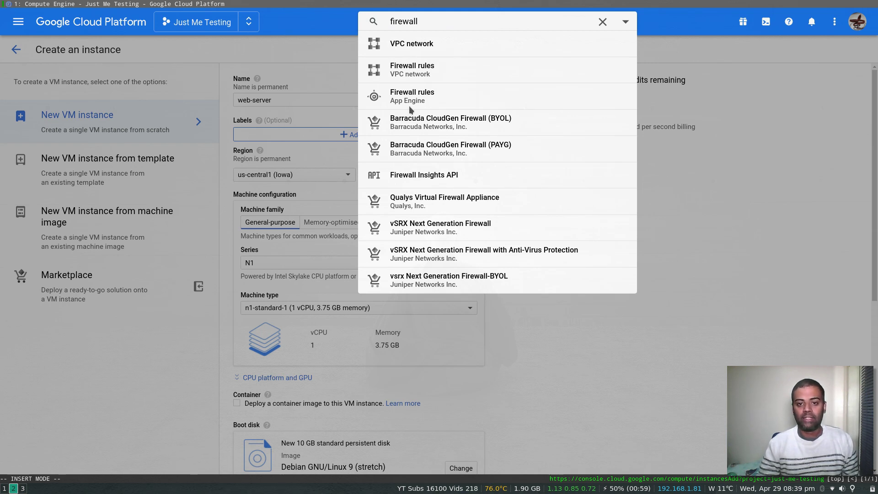
left_click(431, 74)
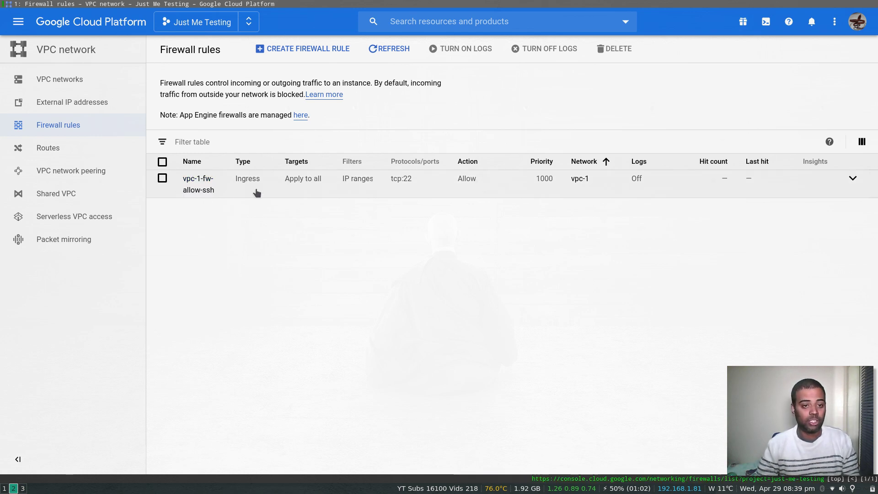
Step: Start a new firewall rule and name it allow-http
left_click(300, 48)
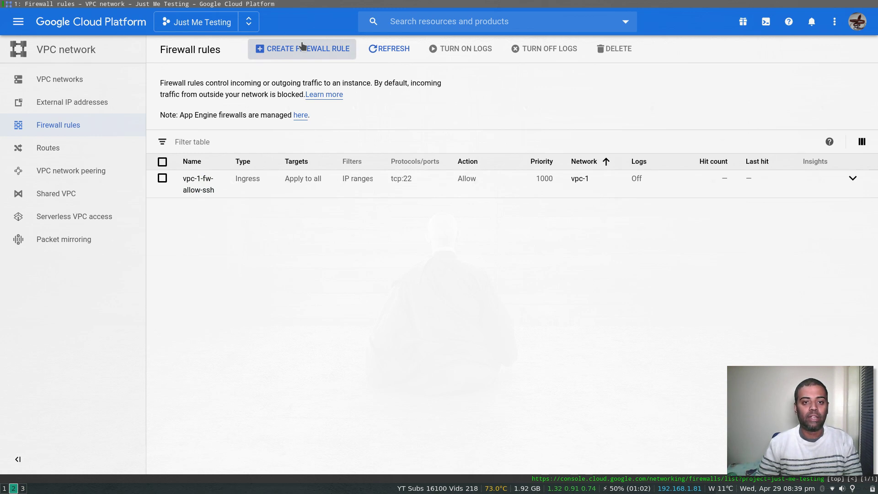
left_click(229, 126)
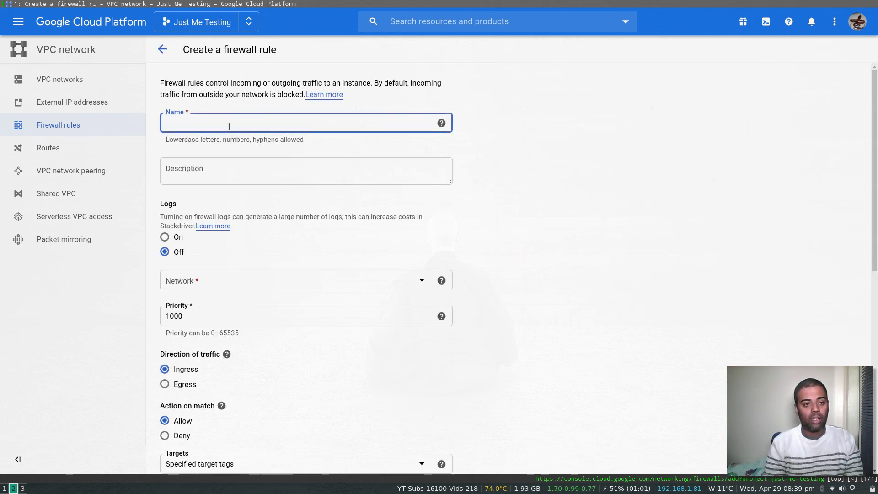
type("allow-")
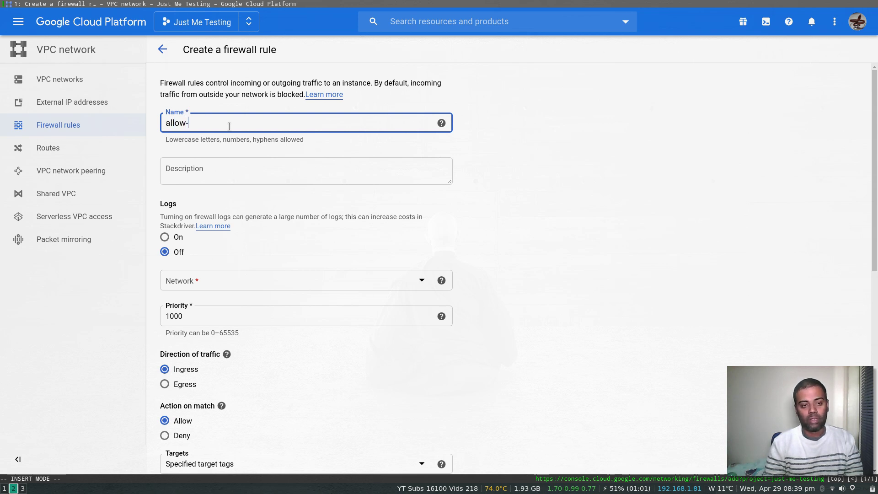
type("http-web-servi")
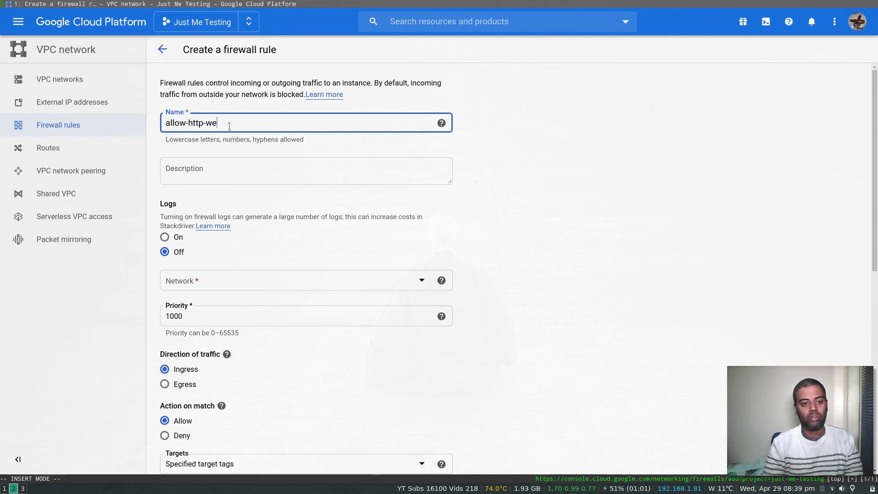
key("BackSpace")
key("BackSpace")
key("BackSpace")
key("BackSpace")
key("BackSpace")
key("BackSpace")
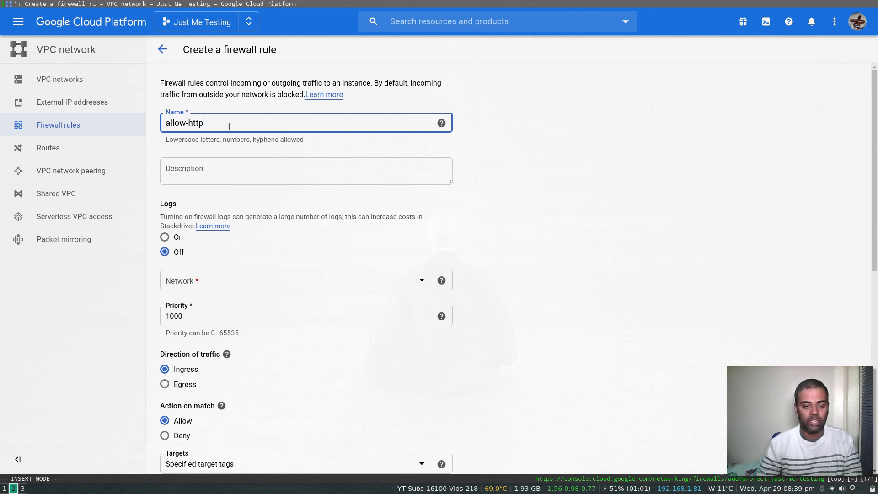
Step: Describe the firewall rule as "allow http access to the web server" and assign it to the vpc-1 network
left_click(194, 166)
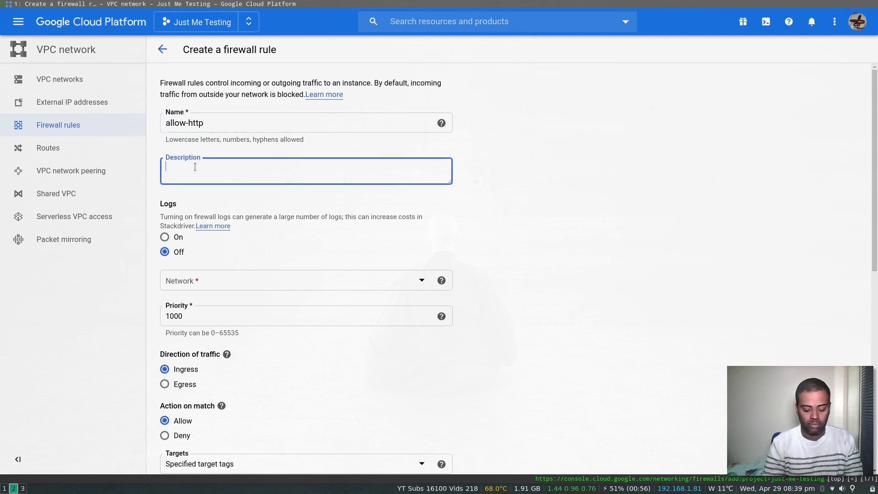
type("allow ")
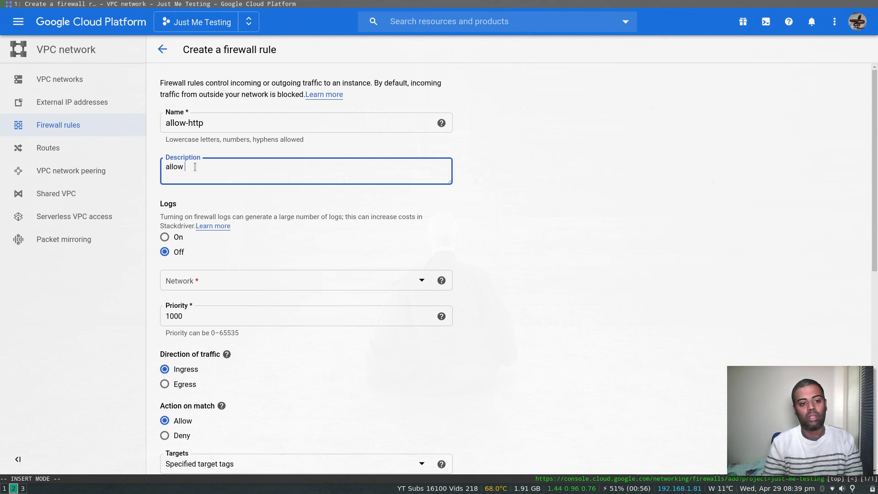
type("http access to the web server")
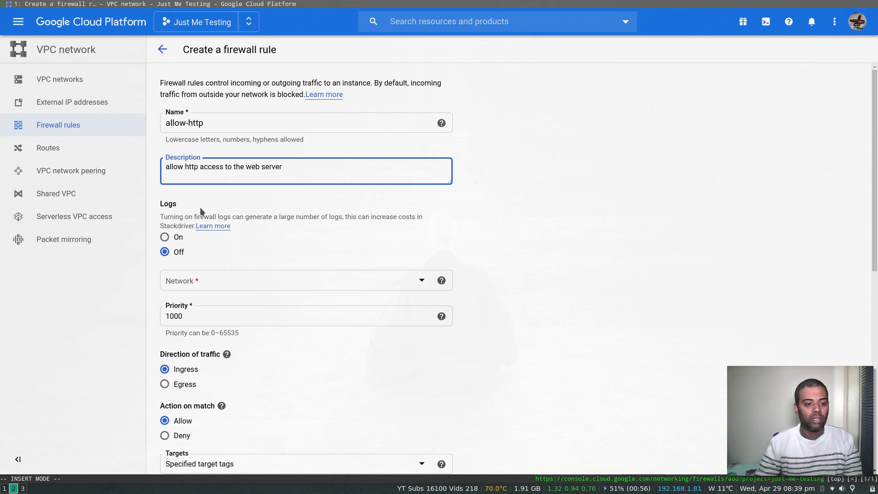
left_click(256, 288)
left_click(190, 320)
left_click(537, 311)
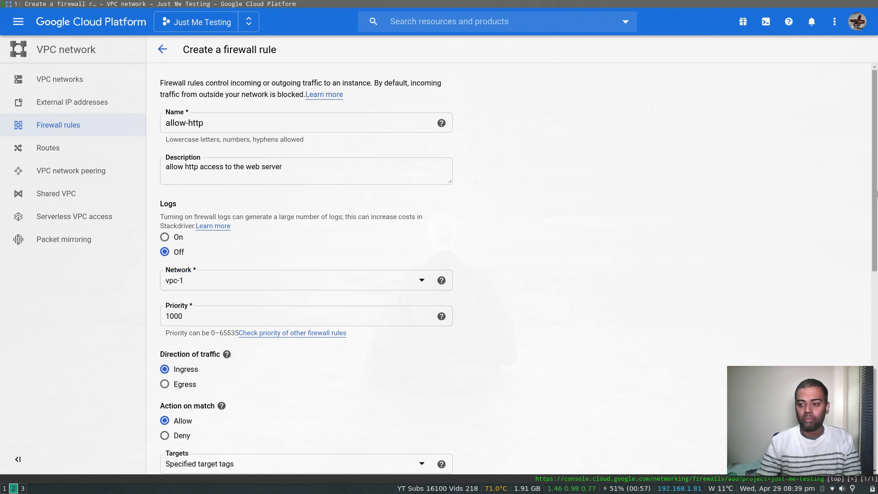
Step: Set the firewall rule's target tag to web-server and its source IP range to 0.0.0.0/0
left_click_drag(876, 199, 876, 338)
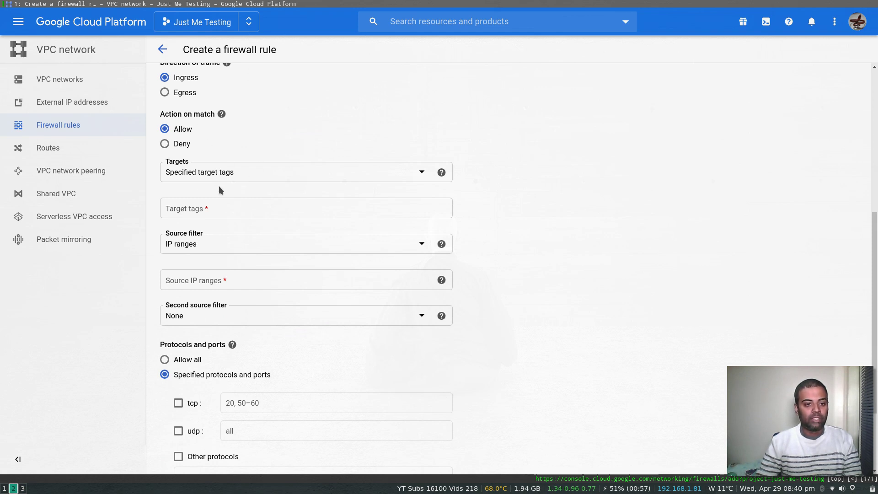
left_click(222, 209)
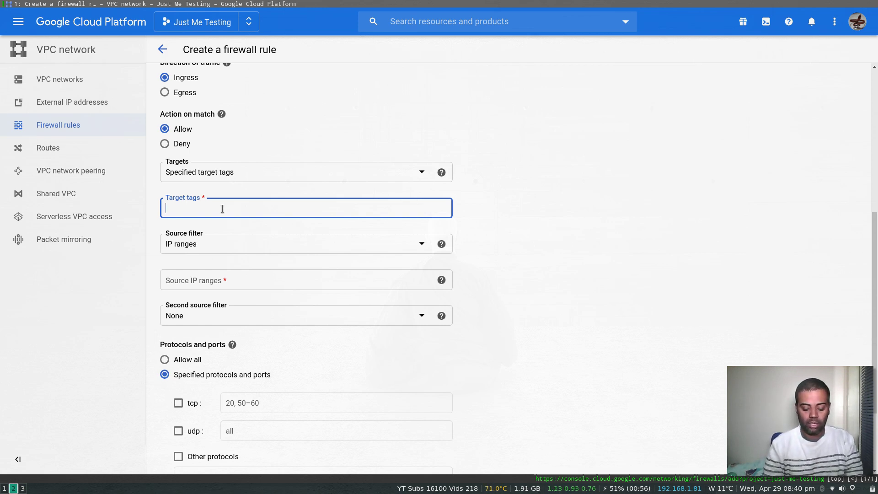
key("i")
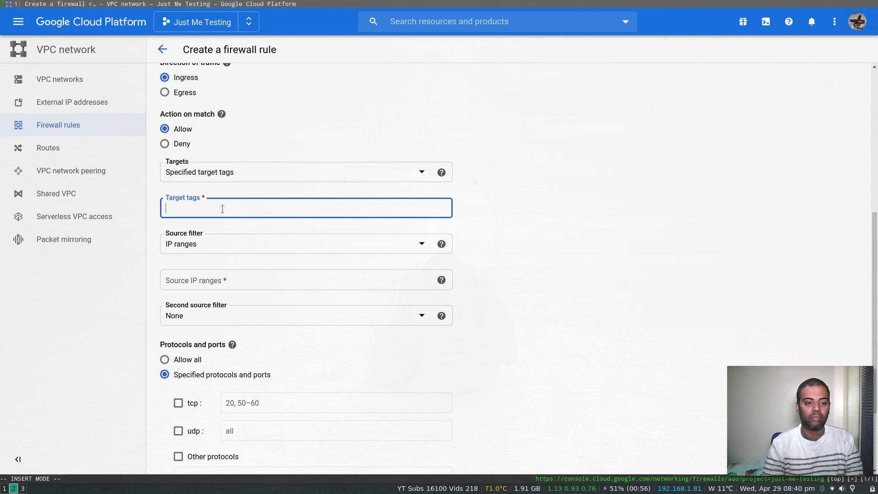
type("web-server")
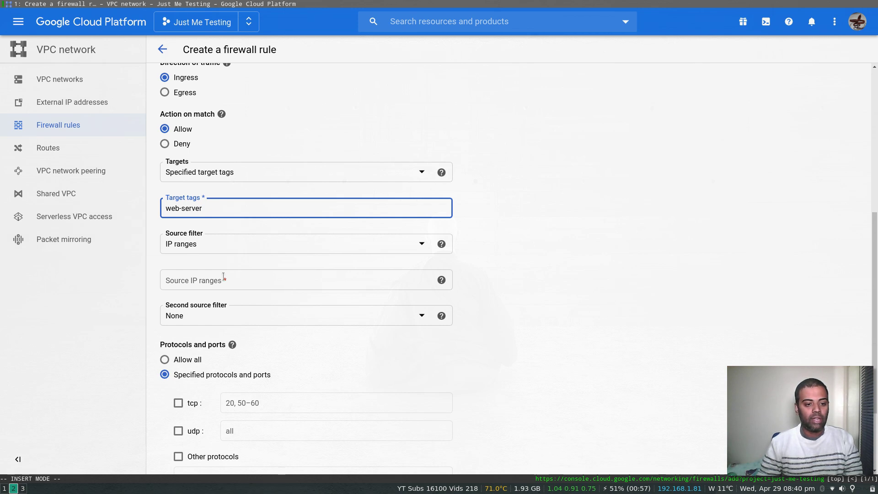
key("Return")
left_click(221, 276)
type("0.0.0.0/0")
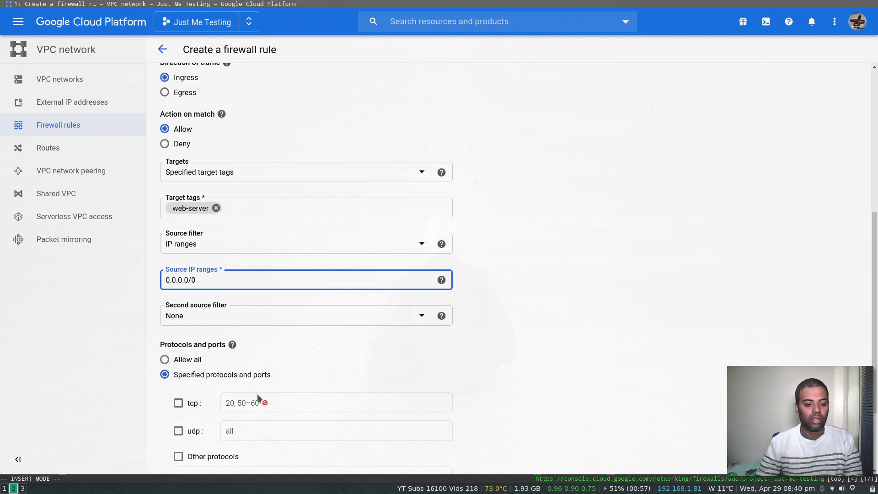
Step: Allow TCP port 80 in the firewall rule and create the rule
left_click(179, 403)
left_click(276, 405)
type("80")
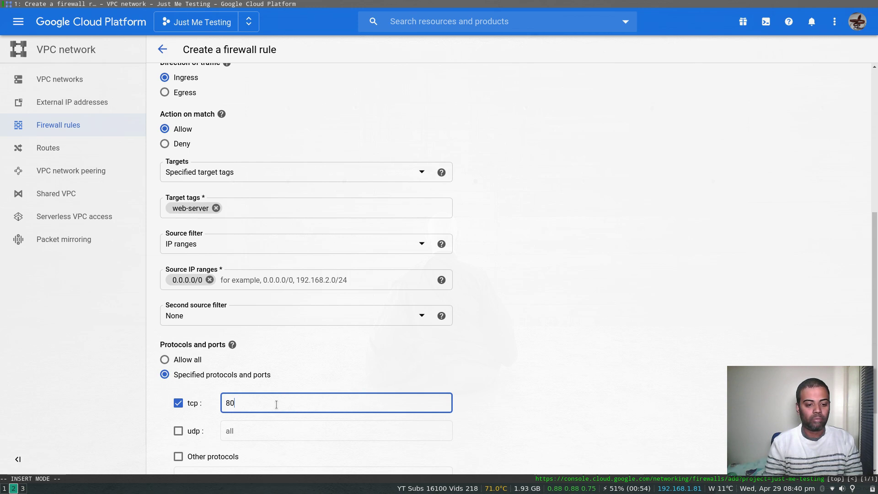
scroll(873, 247, "down", 3)
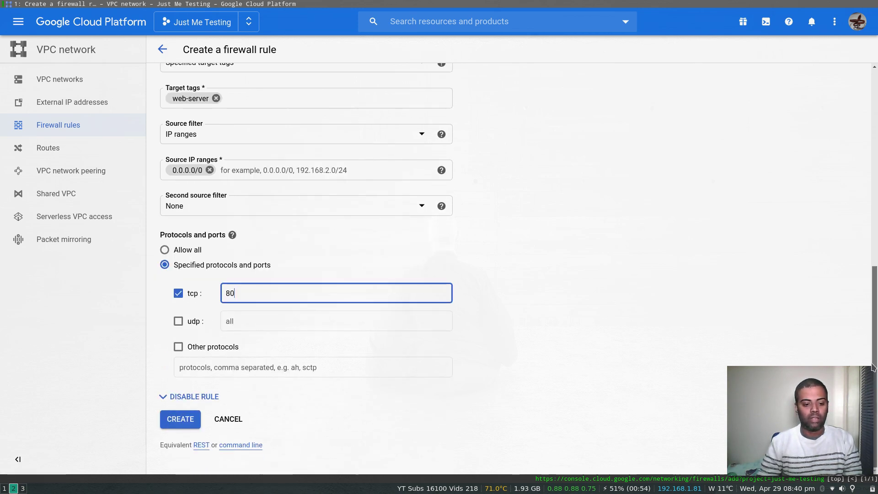
left_click(192, 420)
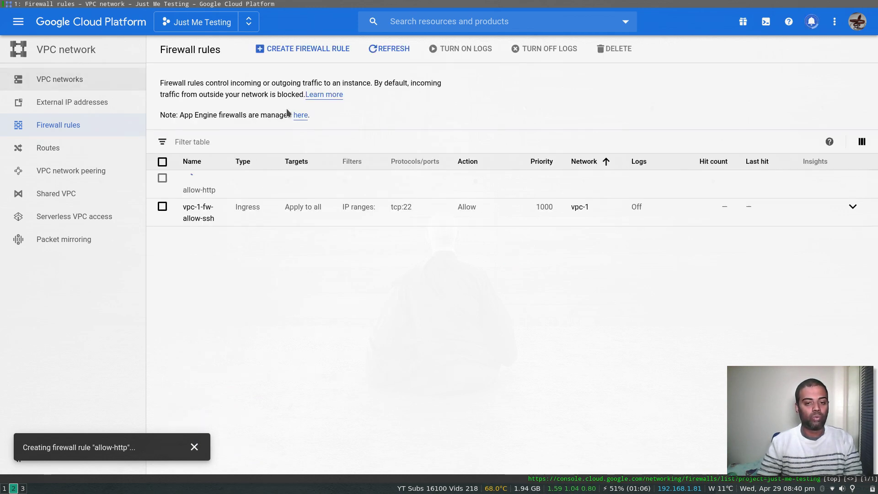
Step: Go to the Compute Engine VM instances and start creating a new instance
left_click(11, 28)
mouse_move(74, 79)
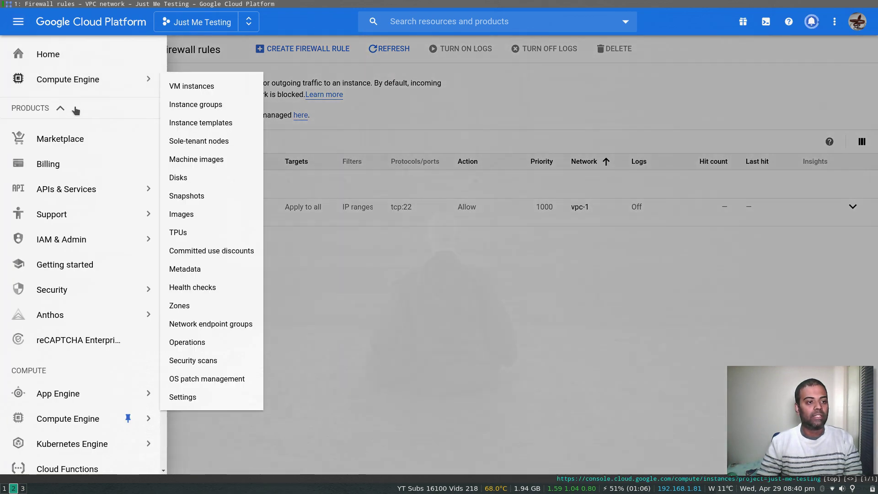
left_click(205, 87)
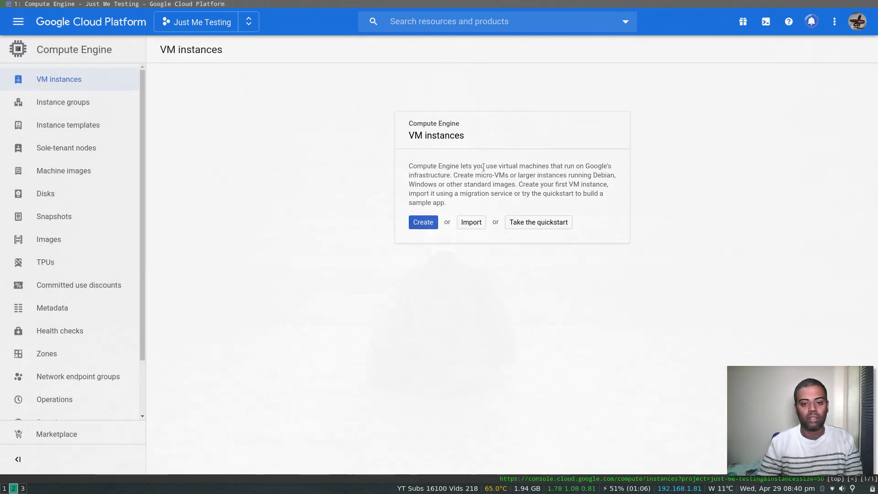
left_click(424, 222)
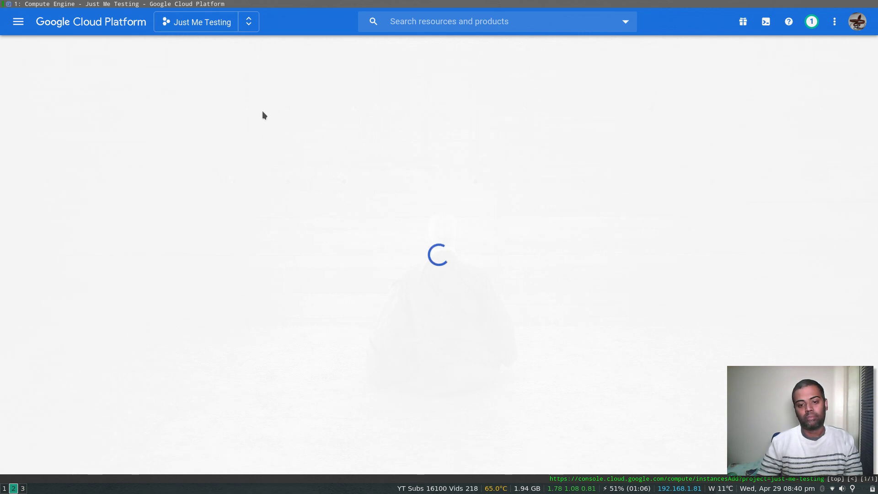
left_click(813, 24)
left_click(814, 27)
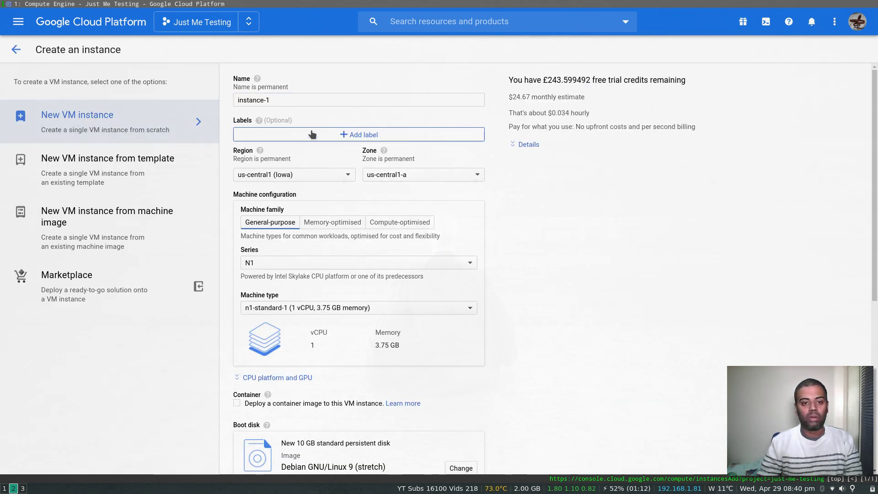
Step: Configure the new instance as web-server in region europe-west2 (London) with the f1-micro machine type
left_click(291, 99)
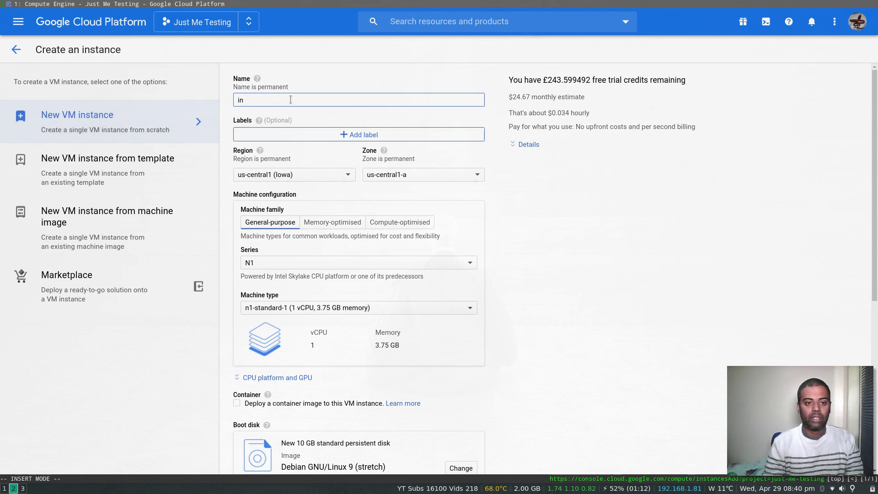
type("web-server")
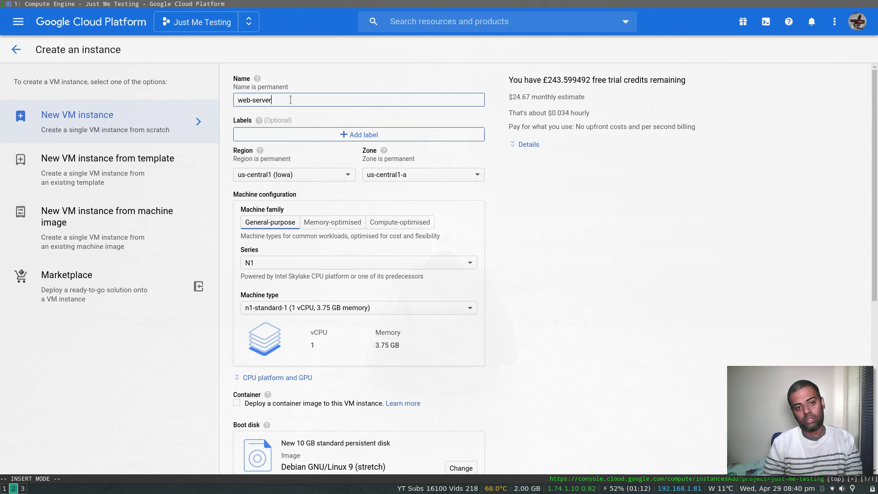
left_click(313, 179)
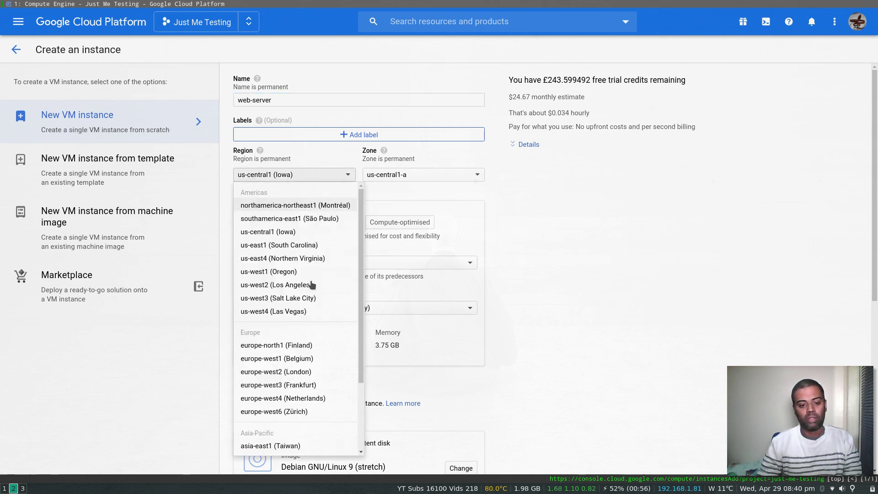
left_click(306, 372)
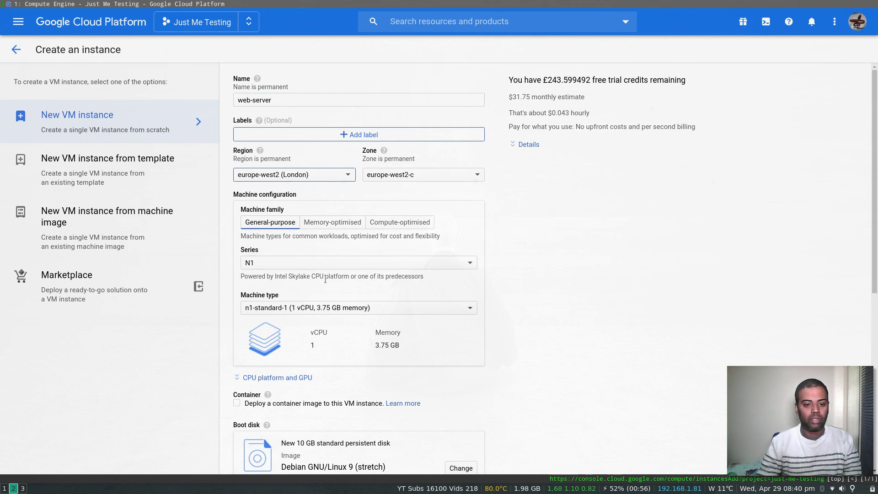
left_click(344, 314)
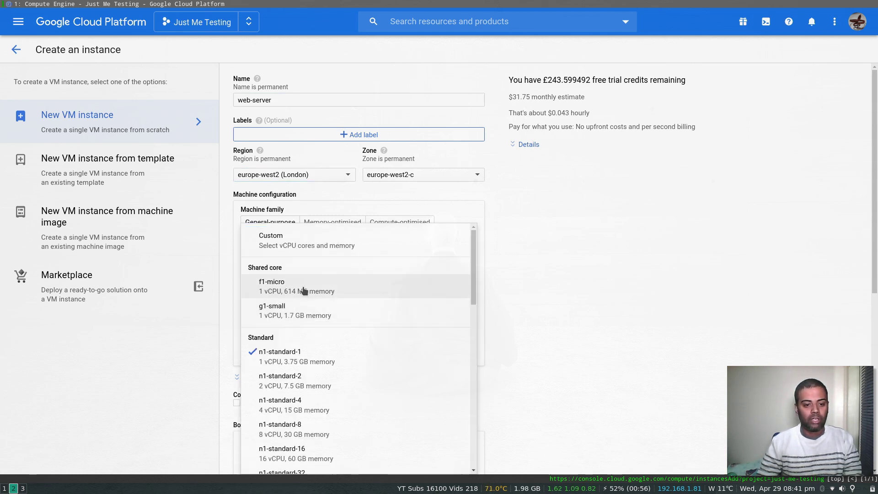
left_click(303, 290)
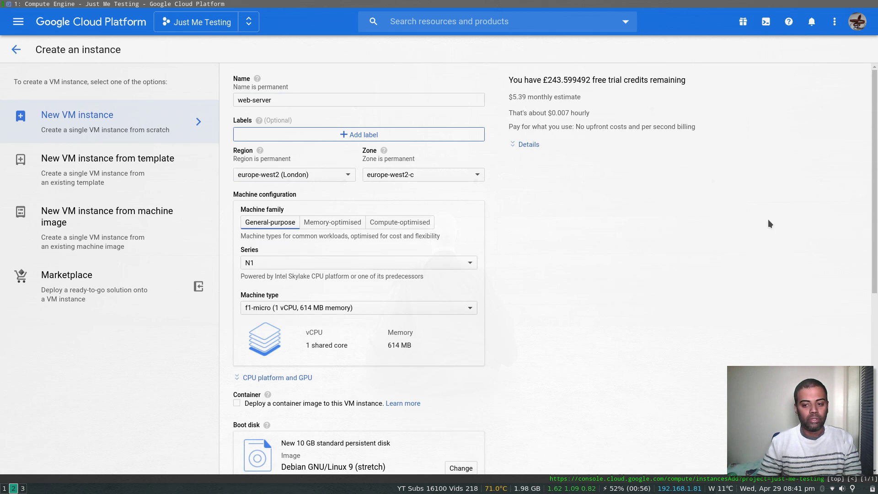
Step: Add the network tag web-server in the instance's networking settings and create the instance
scroll(390, 243, "down", 7)
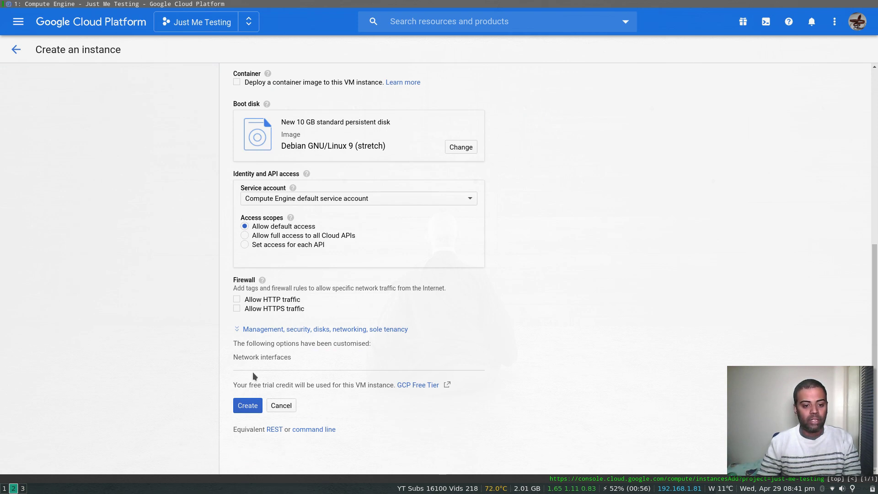
left_click(239, 330)
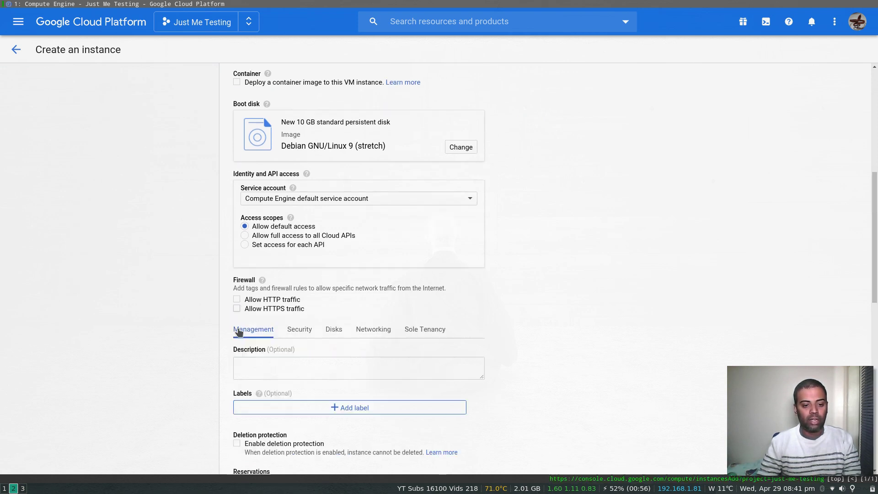
left_click(368, 329)
left_click(256, 364)
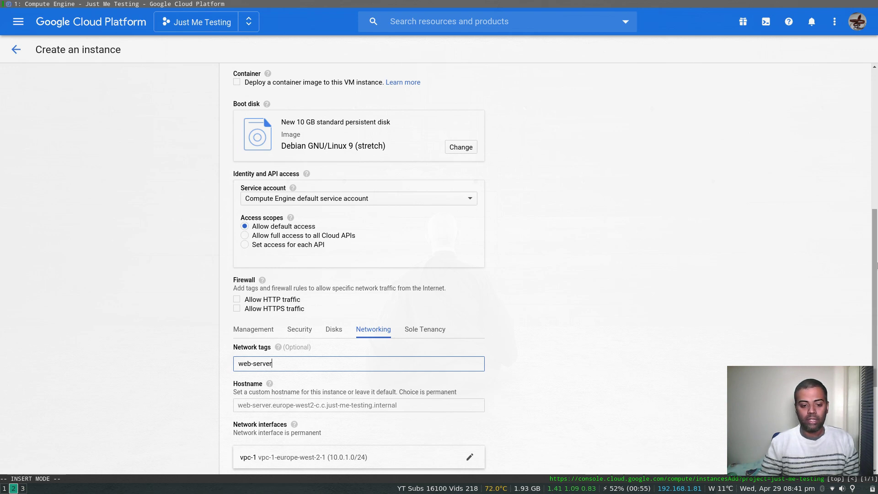
scroll(875, 265, "down", 4)
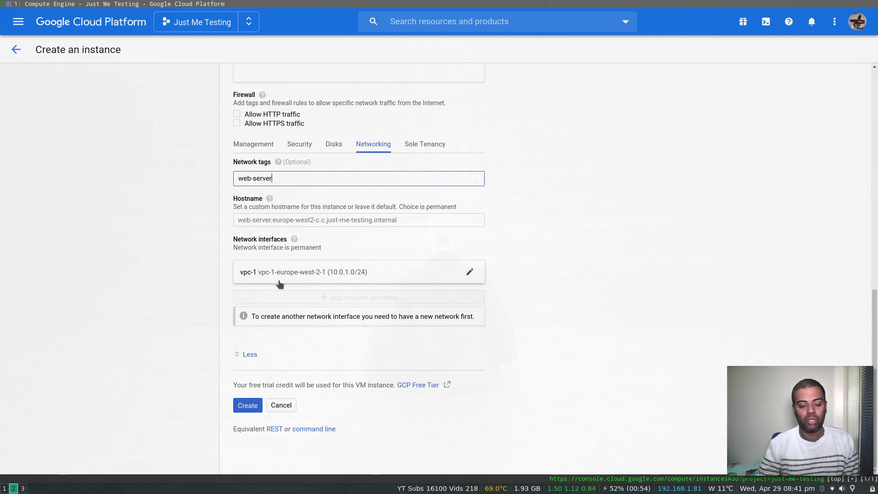
left_click(260, 407)
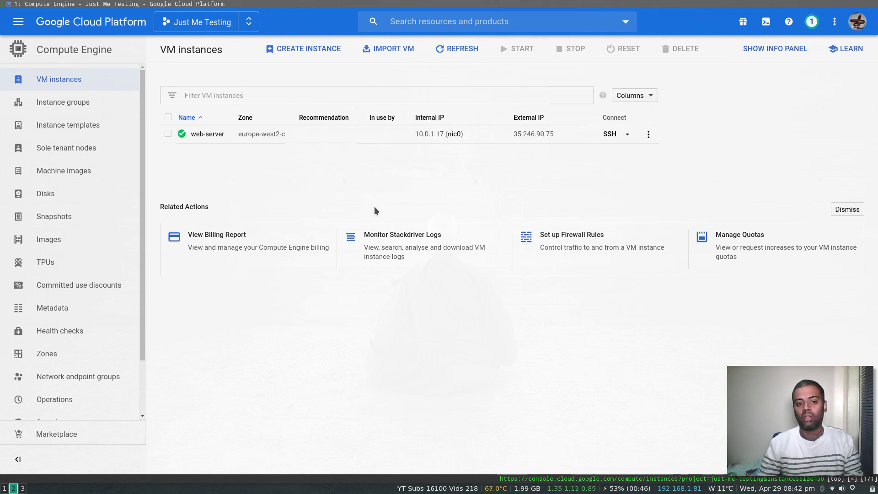
left_click(609, 133)
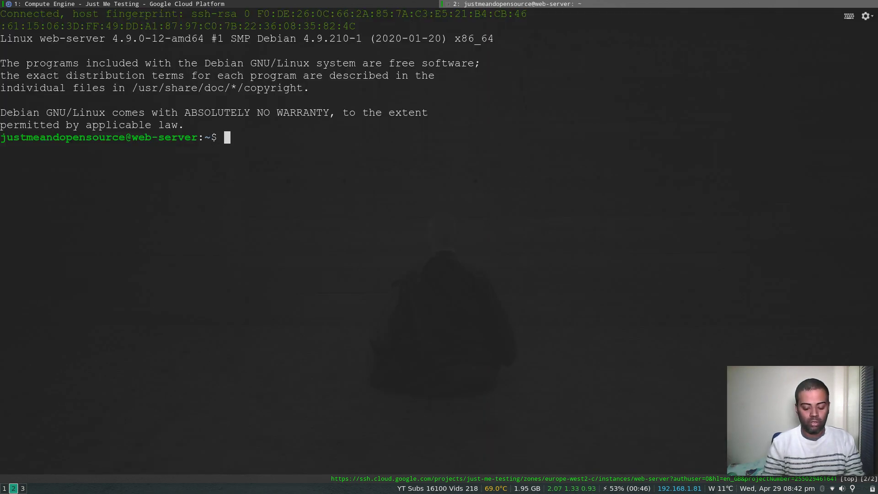
key("d")
key("o")
key("Escape")
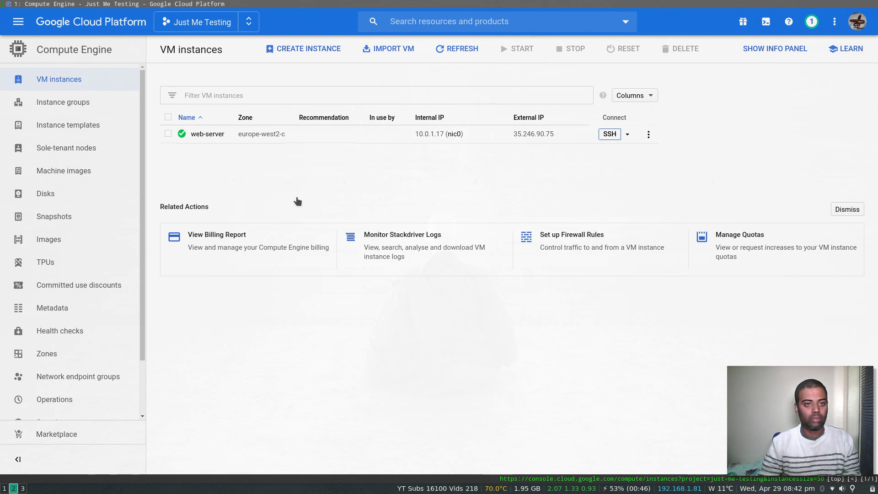
Step: Open an SSH session to the web-server instance and switch to the root user with sudo su -
left_click(607, 135)
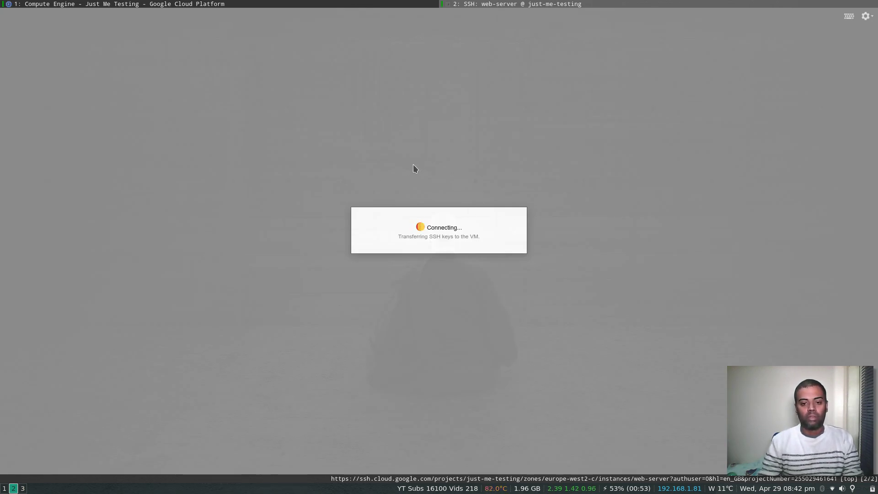
type("i")
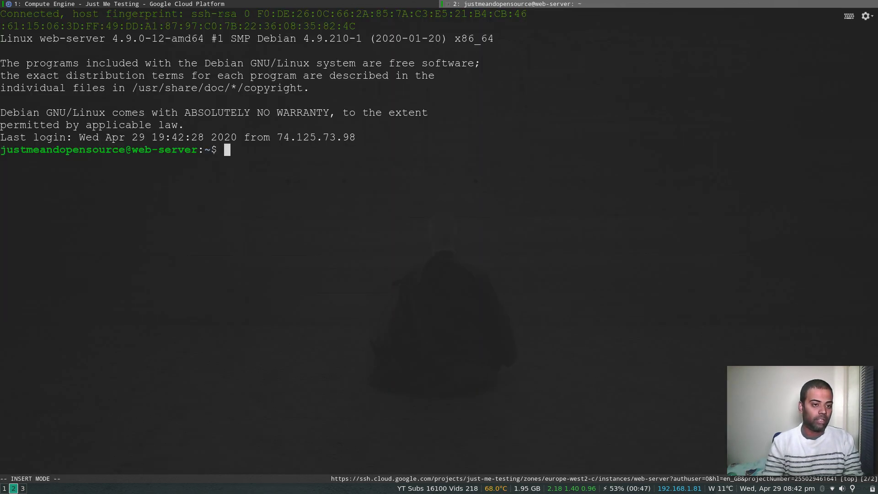
type("sudo su -")
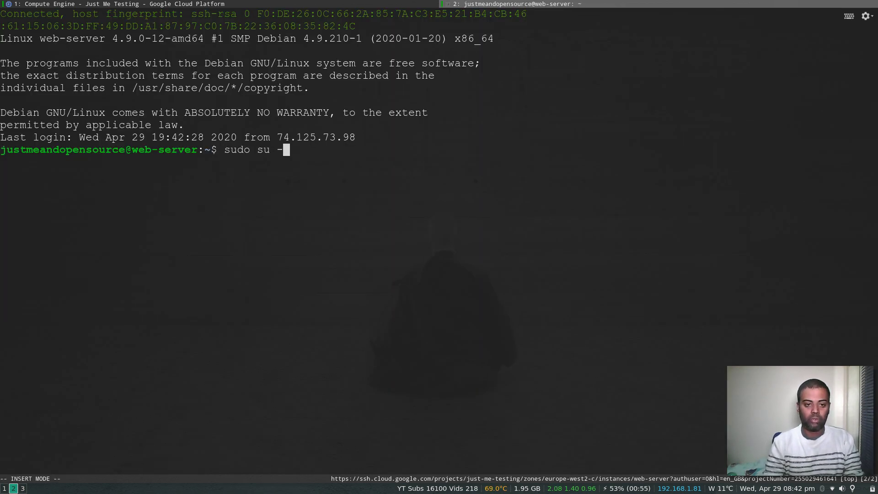
key("Return")
Step: Install the apache2 package on the web server with apt, answering prompts automatically with -y
type("apt install ")
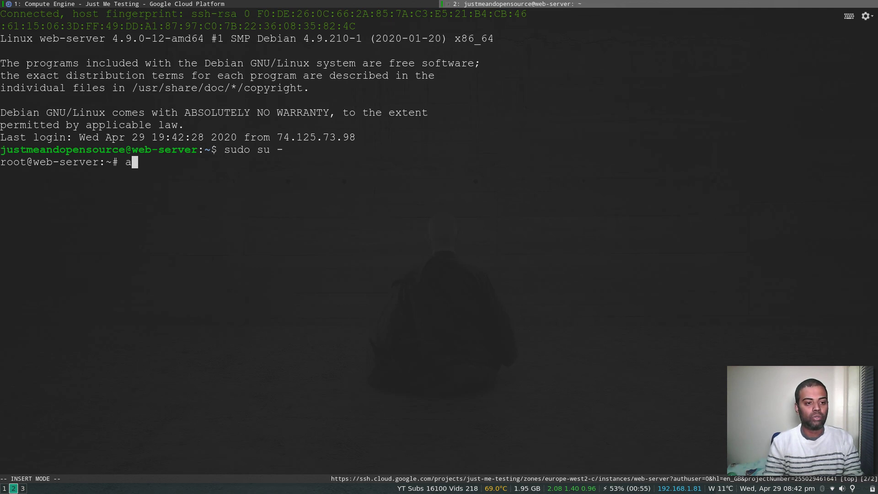
type("-y apapche")
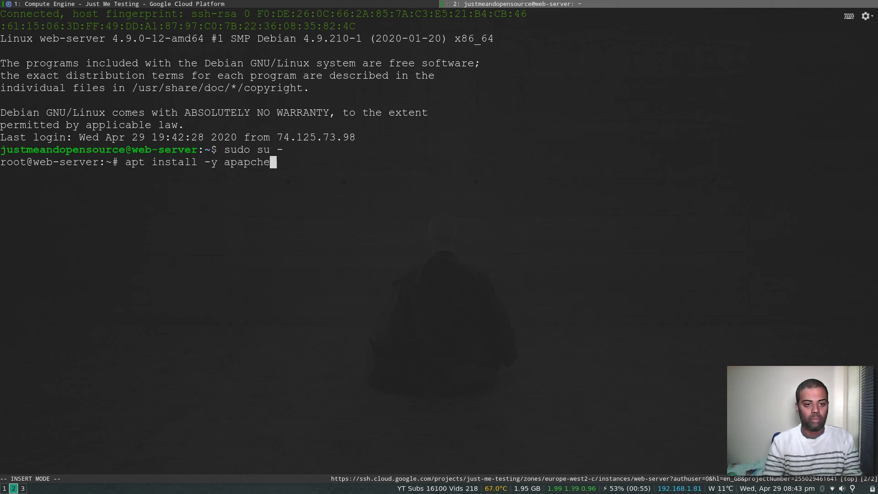
key("BackSpace")
key("BackSpace")
key("BackSpace")
key("BackSpace")
type("che")
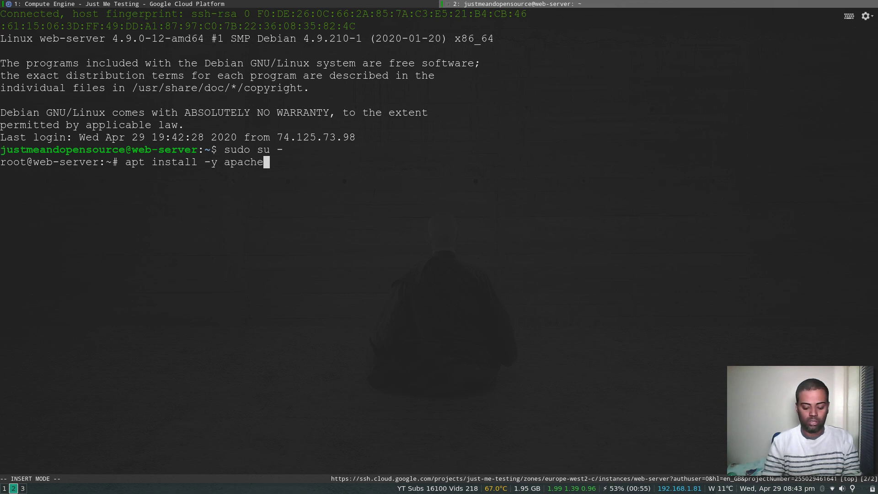
type("2")
key("Return")
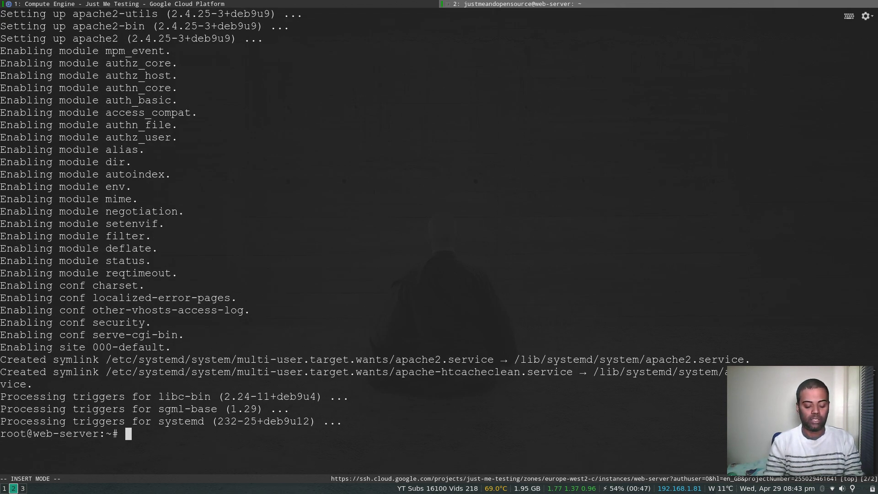
Step: Write the text "Just me and opensource" to /var/www/html/index.html using echo
type("echo \"\"")
key("Left")
type("Just me and op")
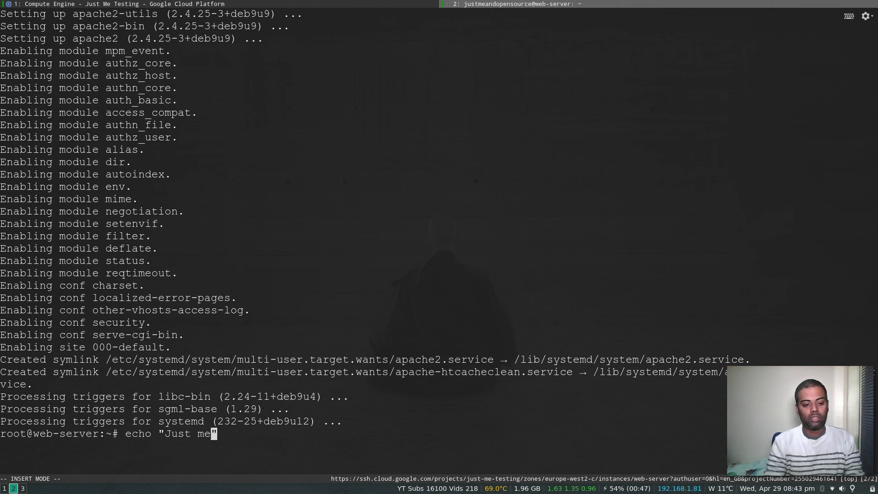
type("ensource")
key("End")
type("> /vr/w")
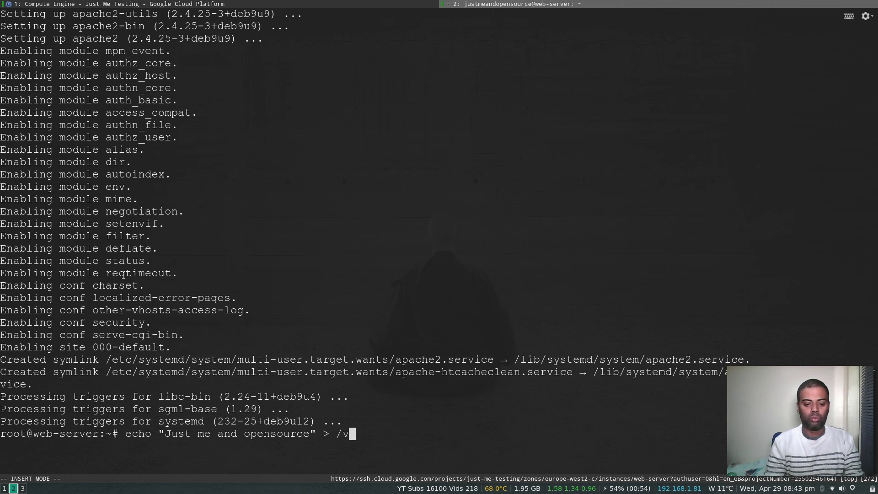
key("BackSpace")
key("BackSpace")
key("BackSpace")
type("ar")
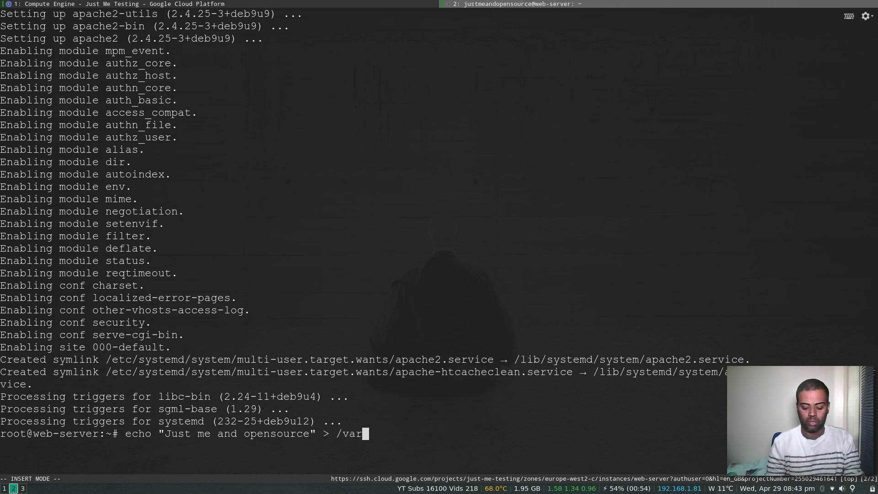
type("/www/html")
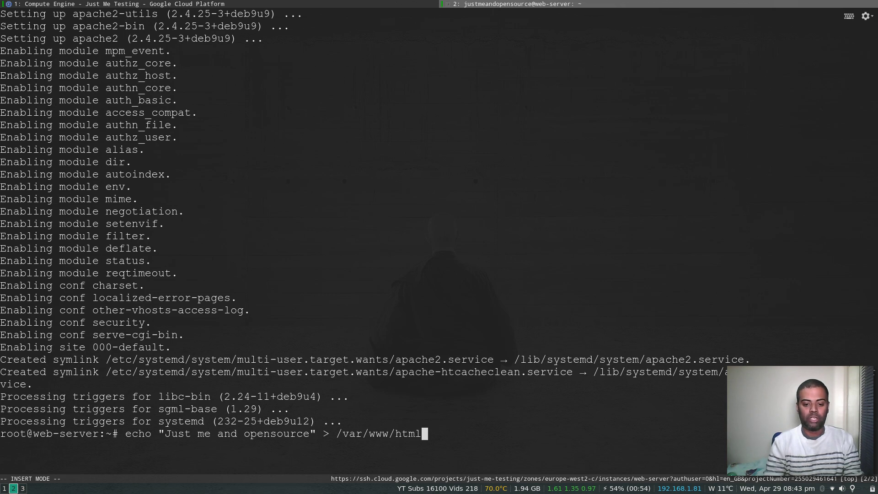
type("/index.html")
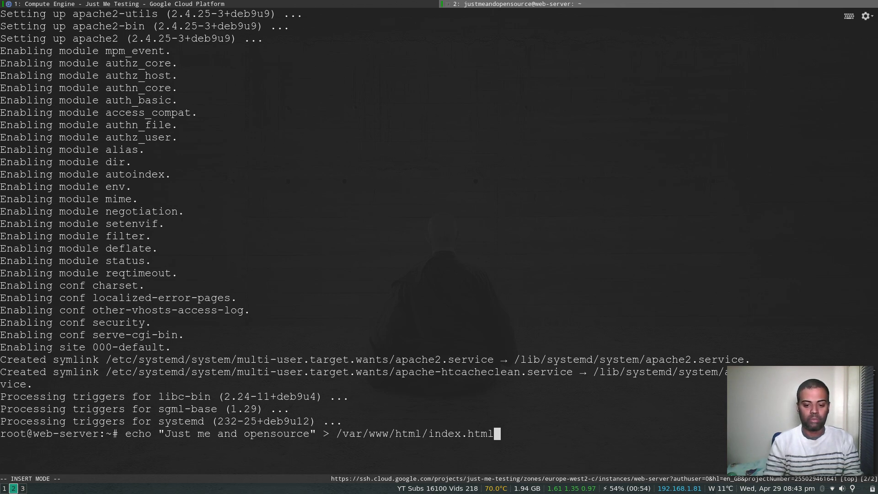
key("Return")
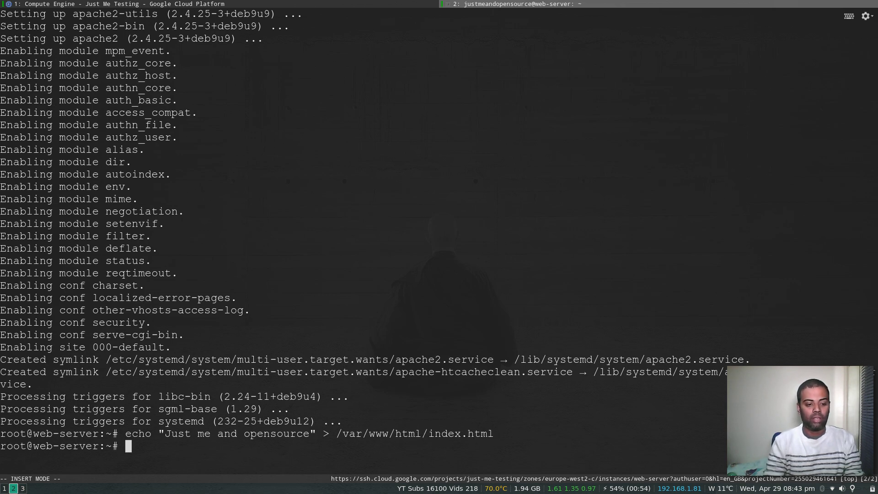
Step: Enable and immediately start the apache2 service with systemctl enable --now, and clear the terminal
type("systemctl ")
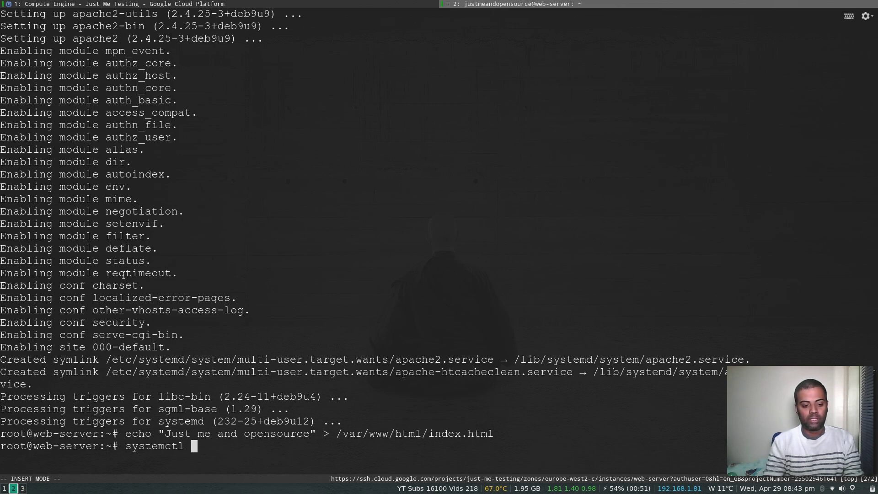
type("enable --now apache2")
key("Return")
type("clear")
key("Return")
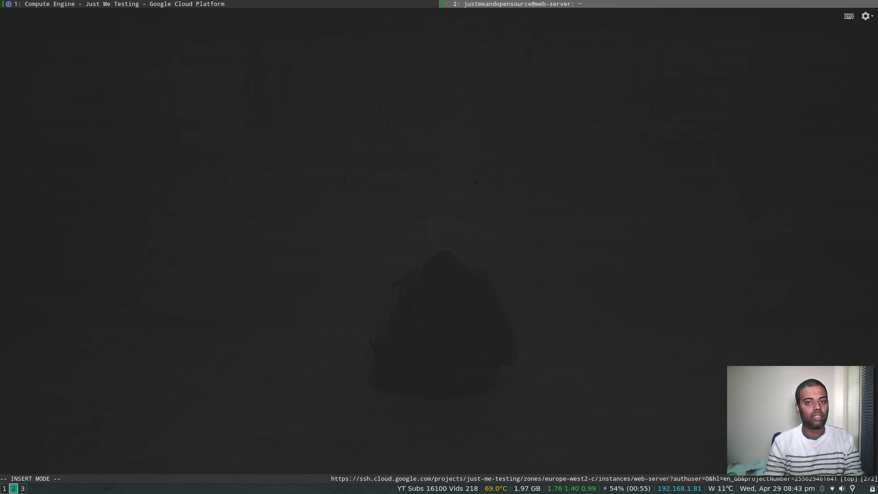
Step: List the root user's home directory and check the status of the apache2 service with systemctl
type("ls")
key("Return")
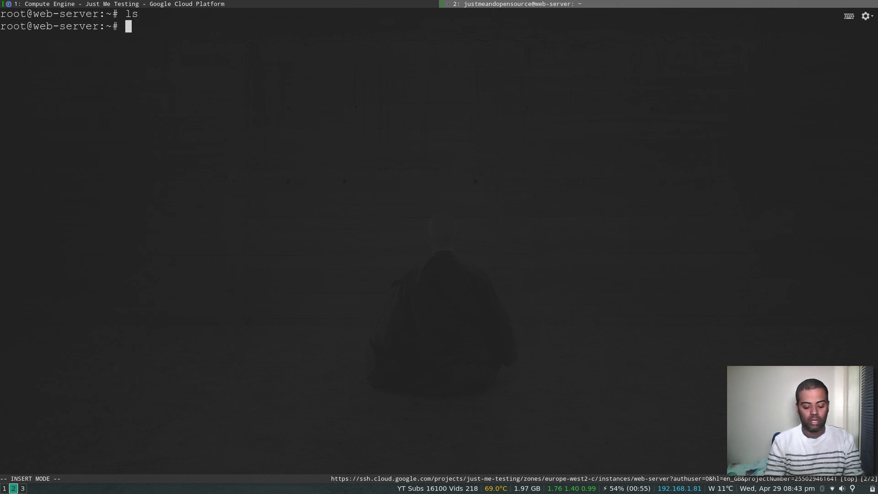
type("systemctl status apache2")
key("Return")
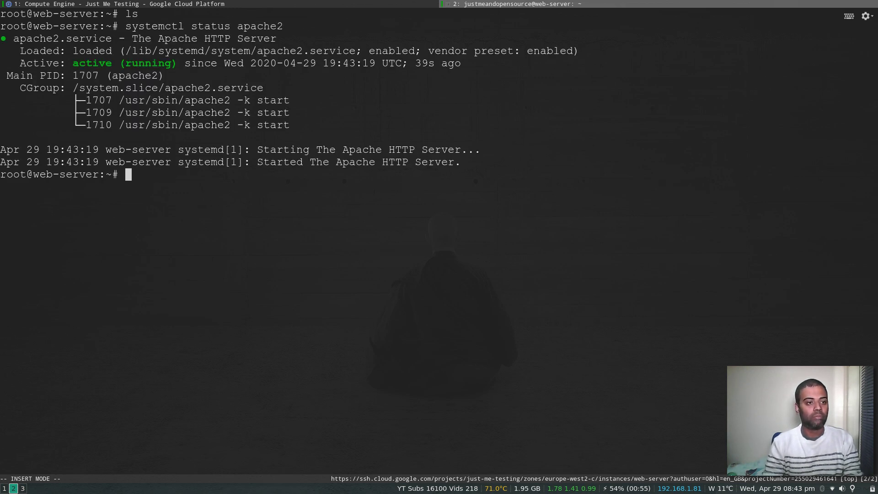
Step: Install the w3m text browser on the web server with apt install -y
type("apt i")
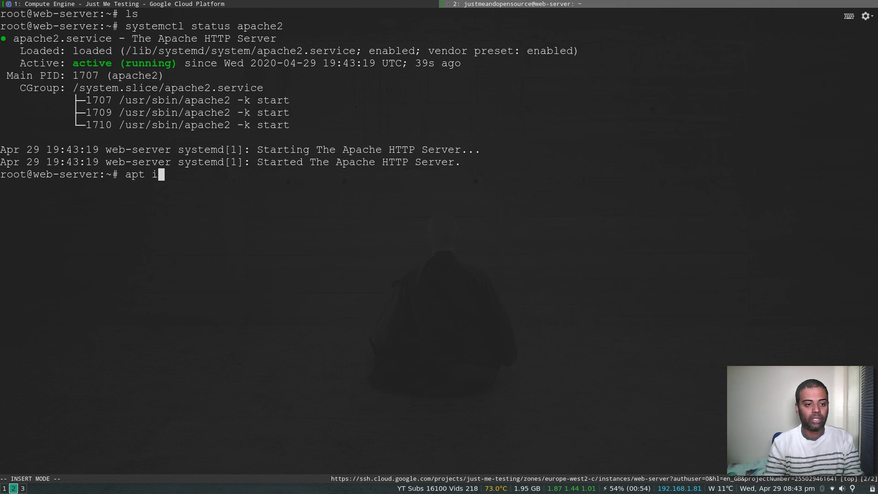
type("nstall -y ")
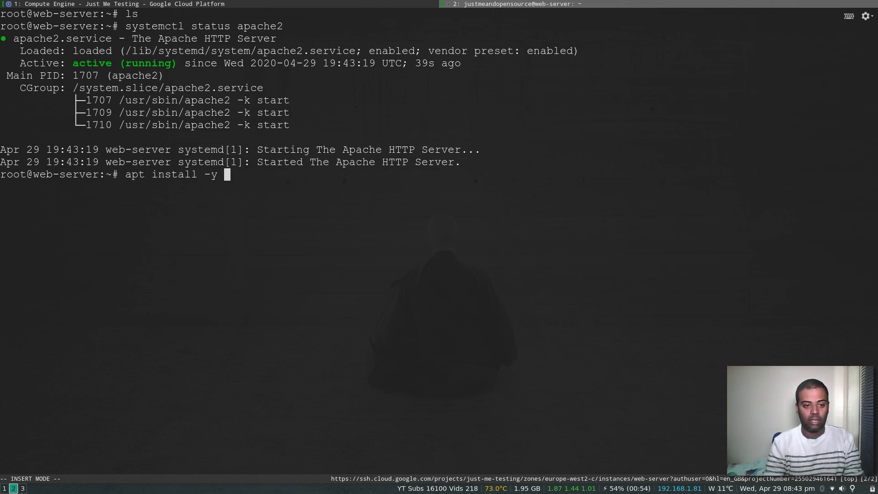
type("w3m")
key("Return")
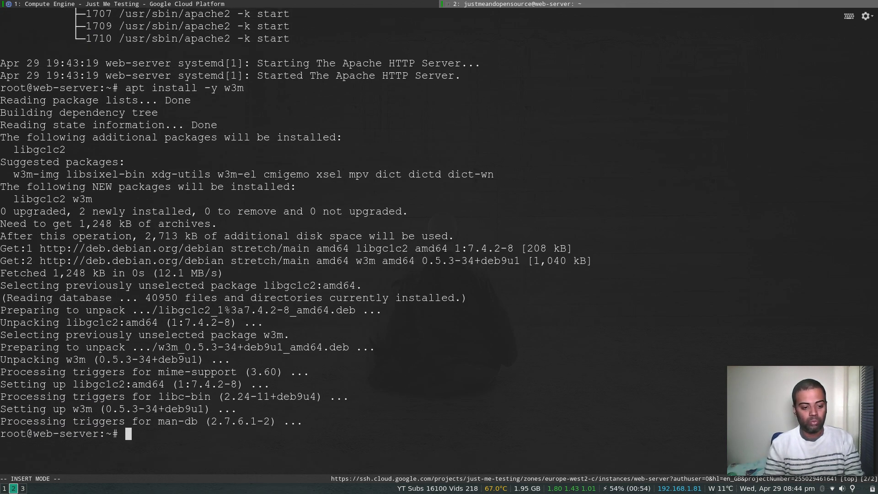
Step: View the web server's page at localhost in w3m
type("w3m")
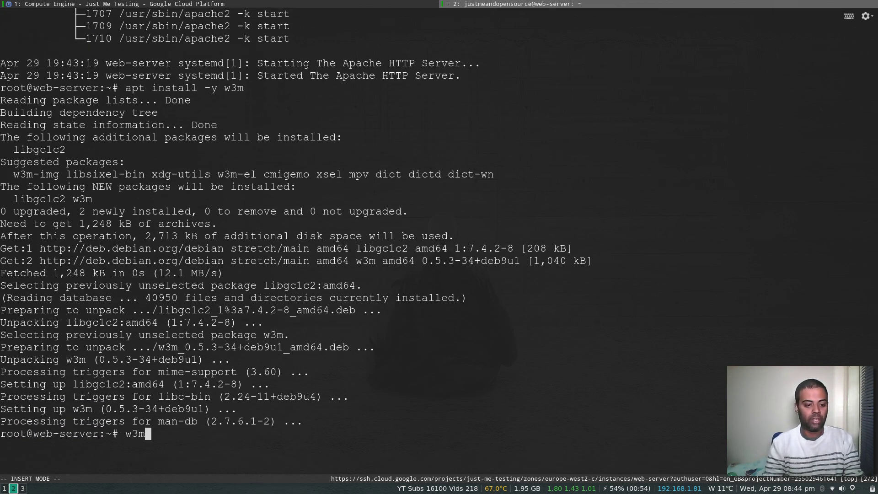
type(" localhost")
key("Return")
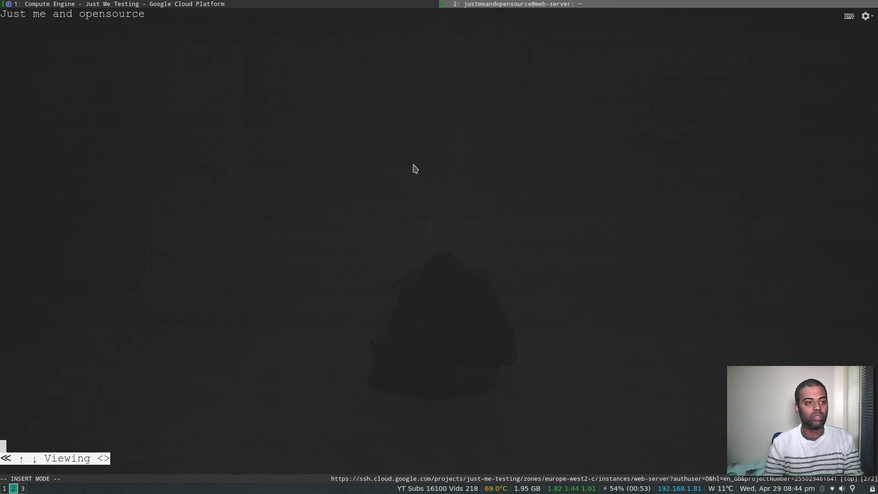
Step: Quit w3m, log out of the root shell and close the web server's SSH session
key("q")
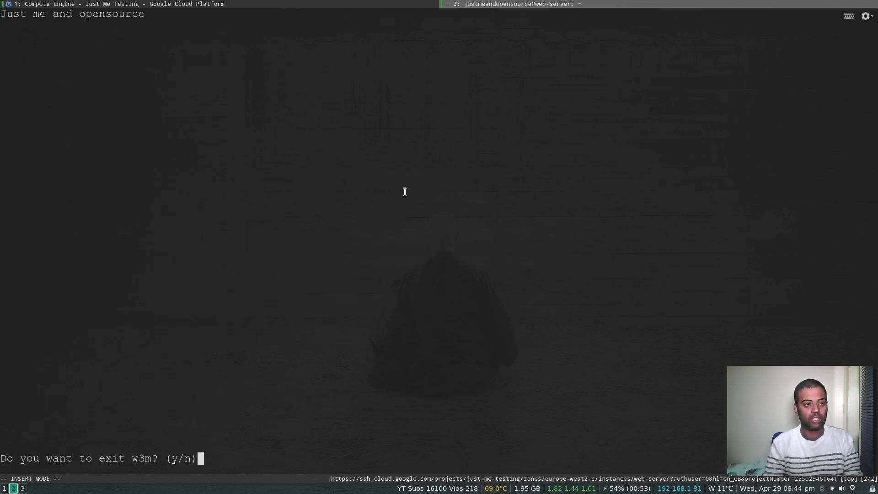
key("y")
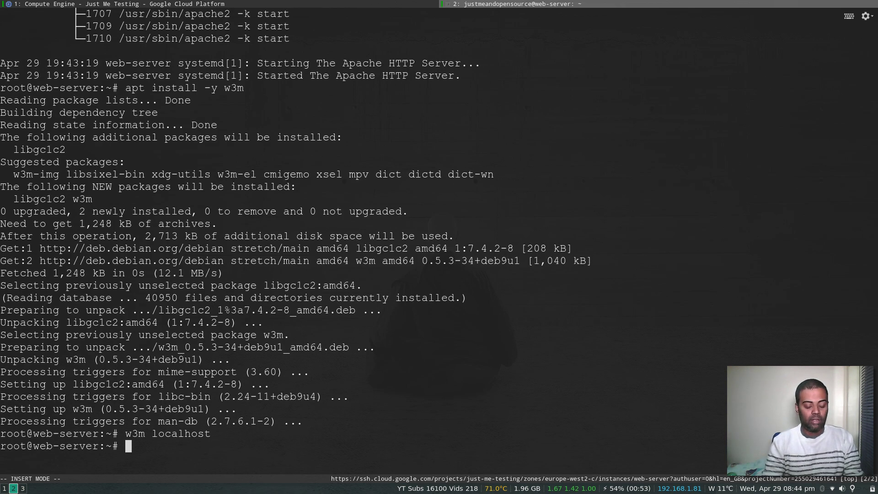
key("ctrl+d")
key("ctrl+d")
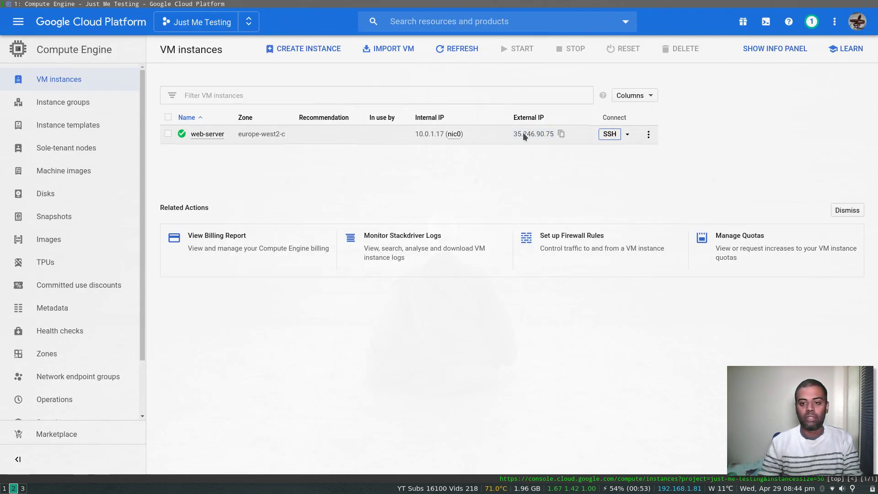
Step: View the web server's page at the VM's external IP in a separate browser tab and close that tab
left_click(560, 134)
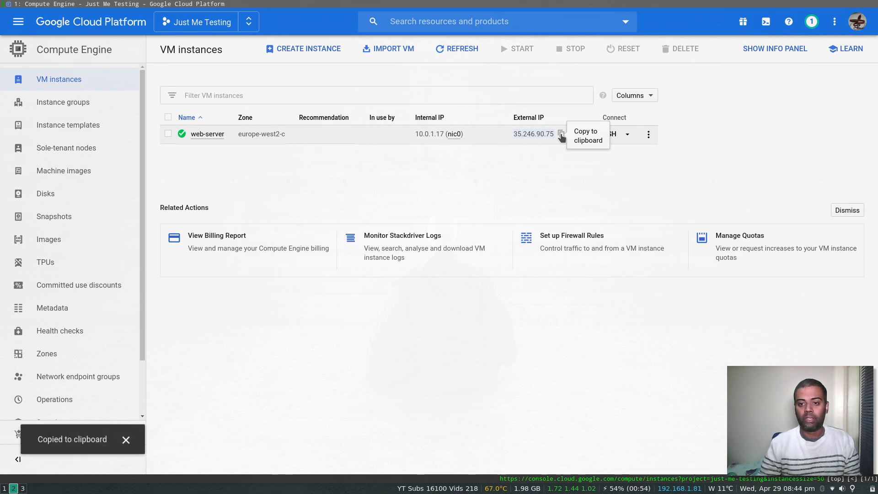
key("shift+o")
key("ctrl+v")
key("Return")
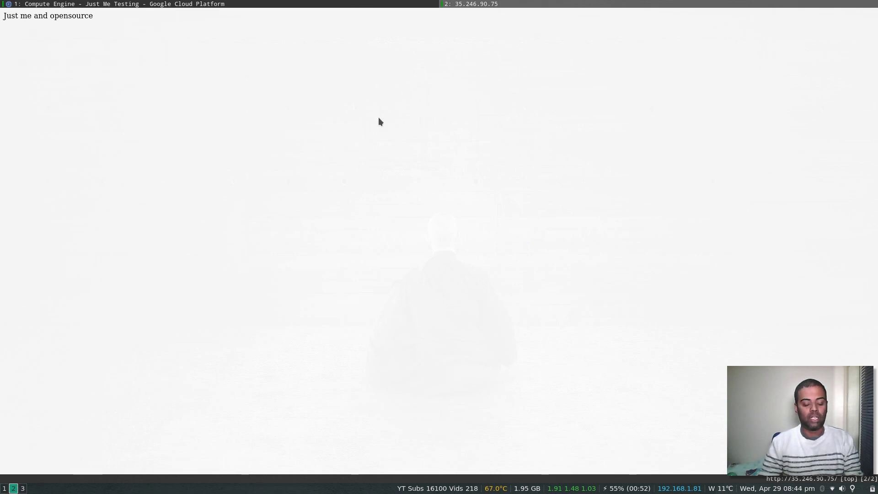
key("d")
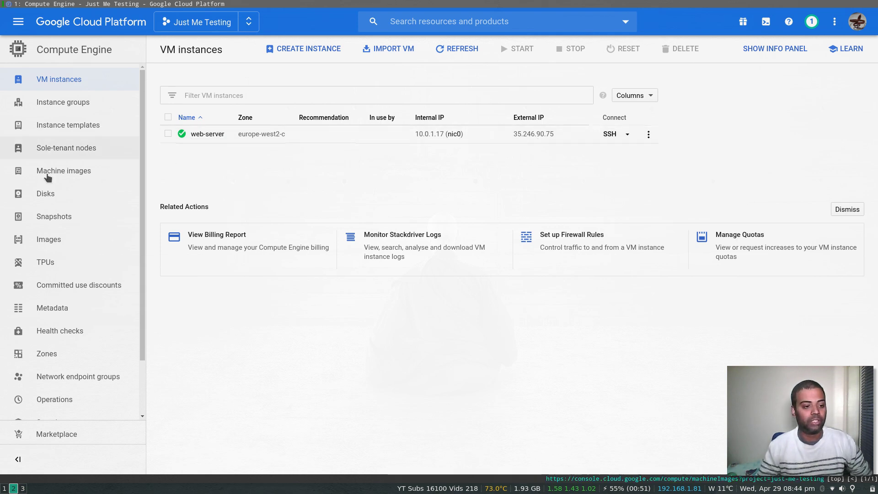
Step: Start a new Compute Engine image named web-server-image
left_click(57, 239)
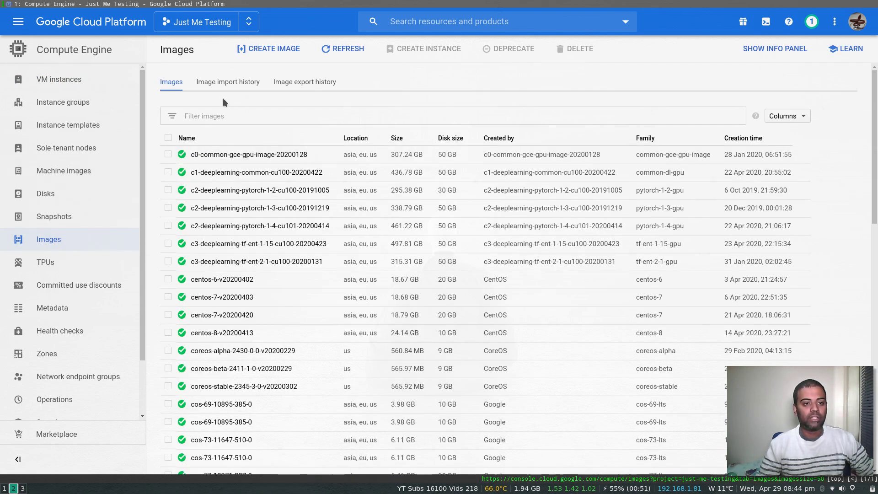
left_click(276, 49)
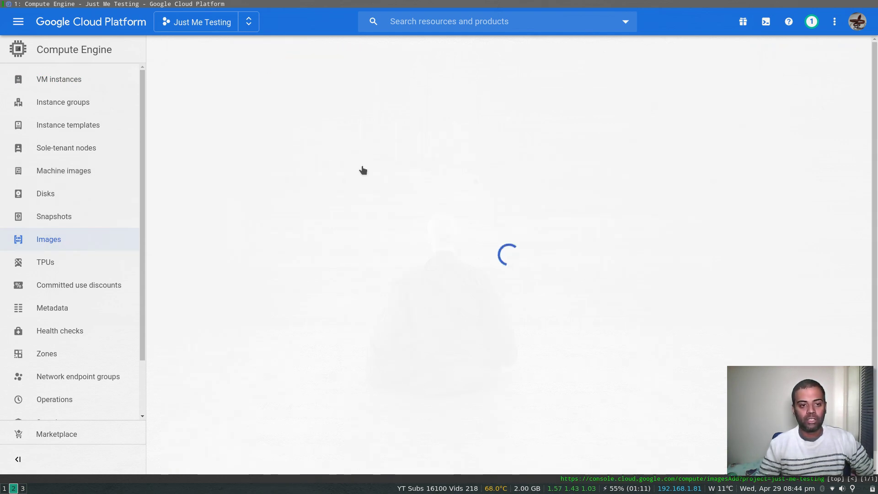
left_click(209, 100)
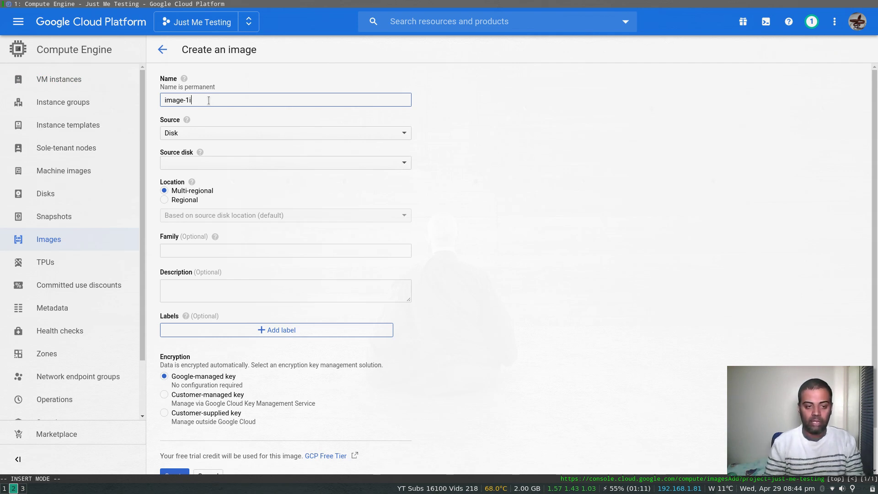
key("BackSpace")
key("BackSpace")
key("BackSpace")
key("BackSpace")
key("BackSpace")
type("w")
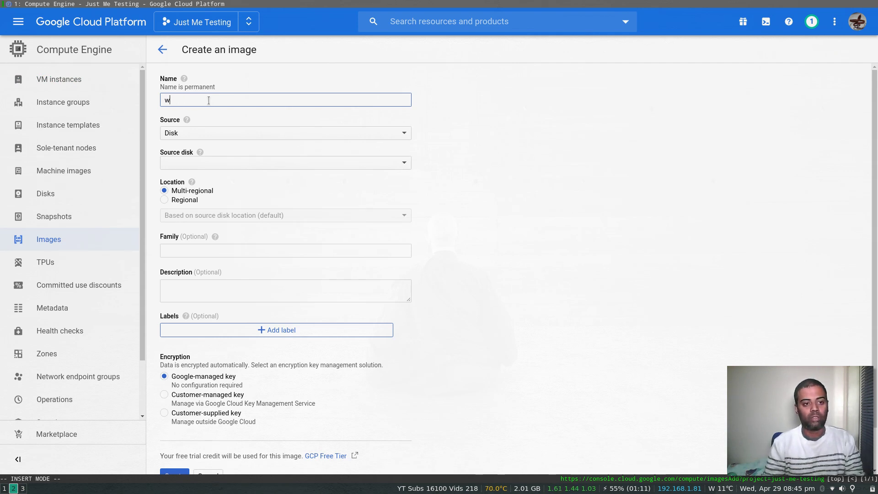
type("eb-server-image")
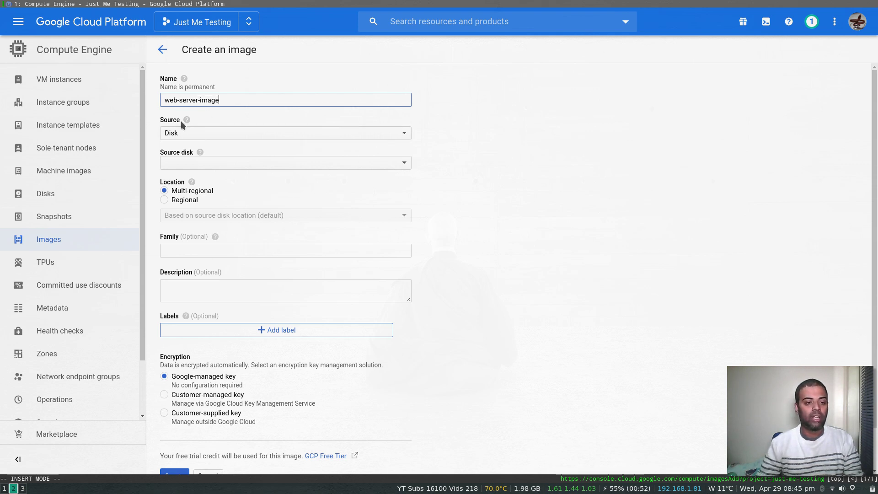
Step: Set the image's source disk to web-server and its location to Regional, europe-west2 (London)
left_click(200, 163)
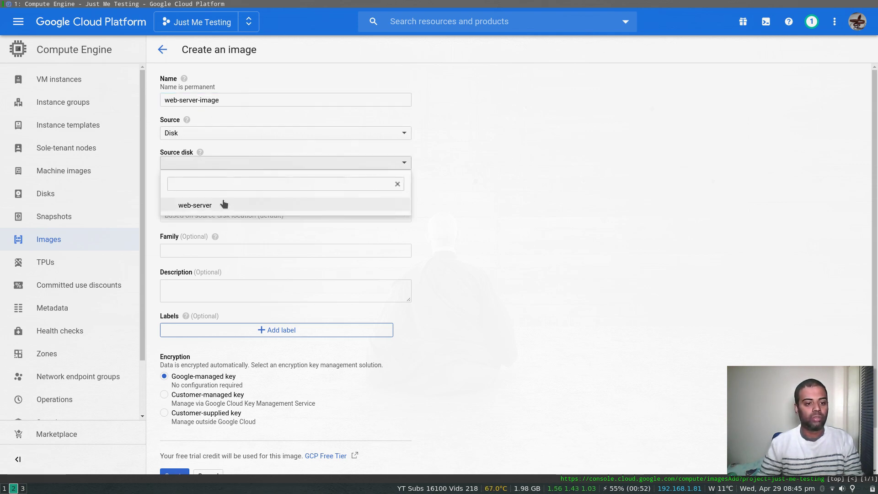
left_click(210, 206)
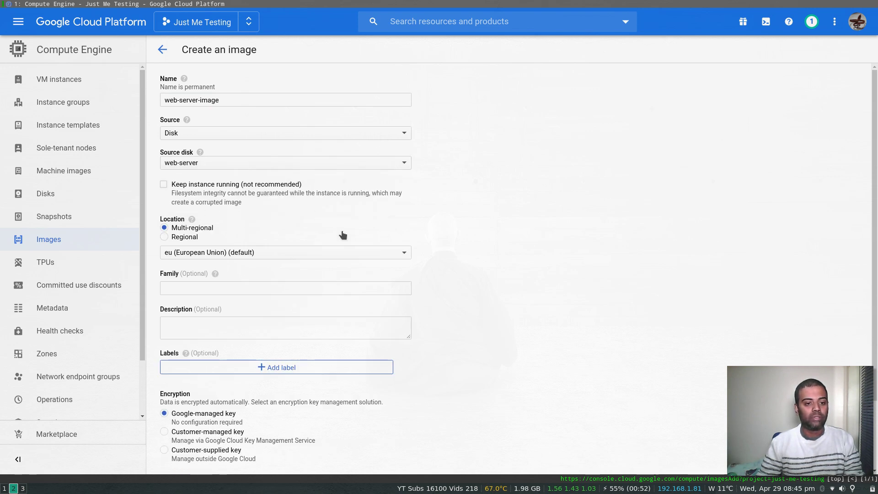
left_click(163, 237)
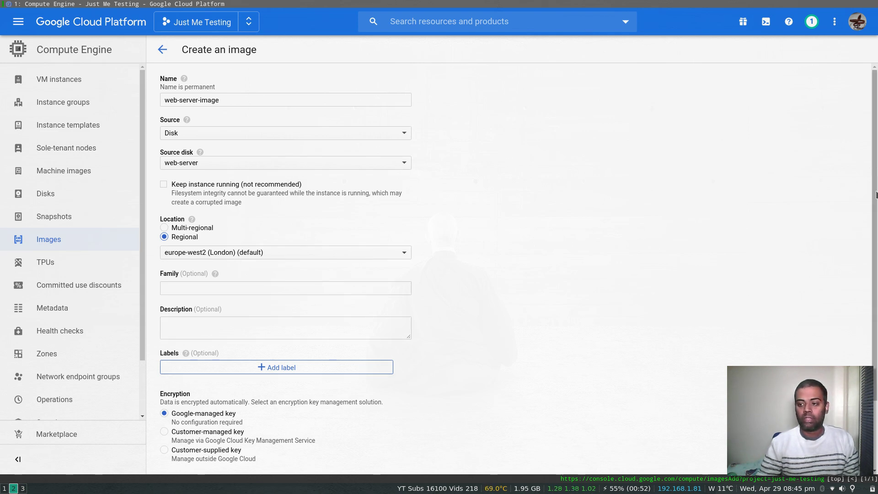
Step: Create the image with the instance kept running, and refresh the images list
left_click_drag(875, 383, 876, 469)
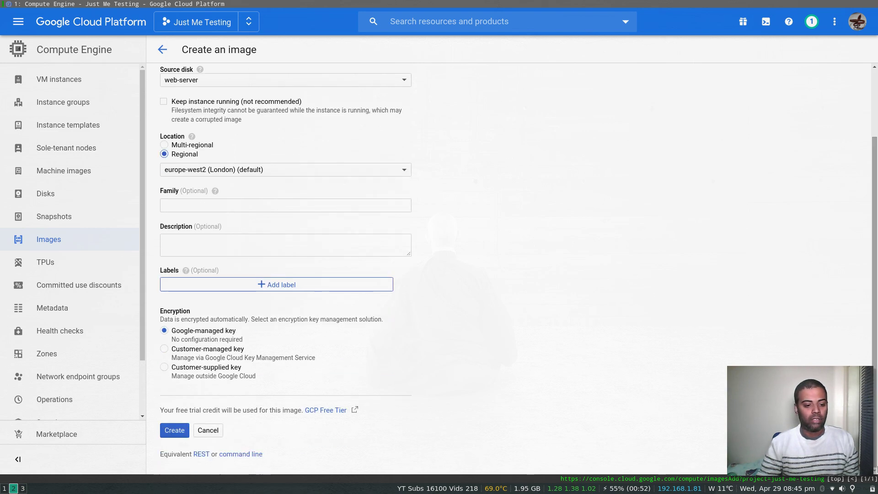
left_click(177, 429)
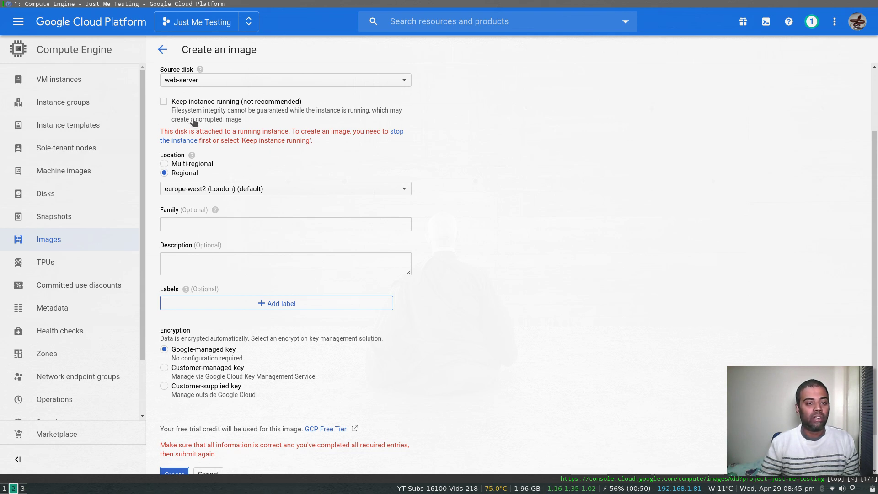
left_click(163, 101)
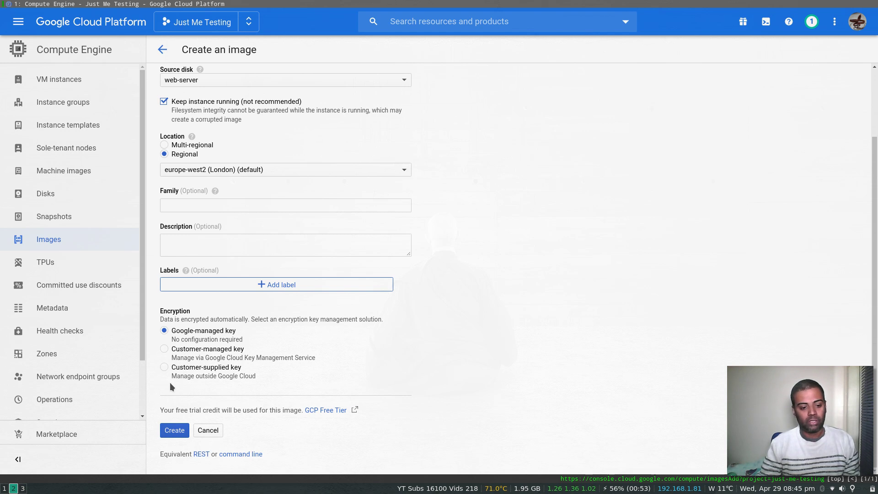
left_click(174, 432)
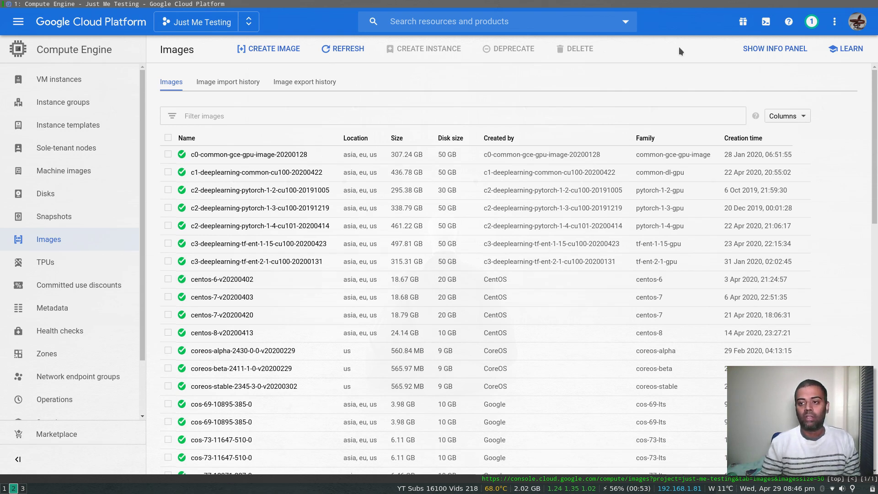
left_click(344, 48)
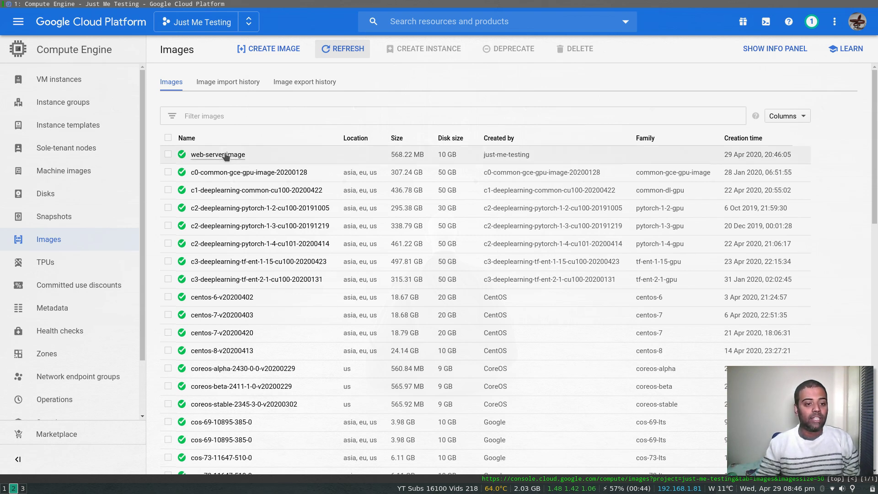
Step: Delete the web-server VM instance together with its boot disk
left_click(60, 82)
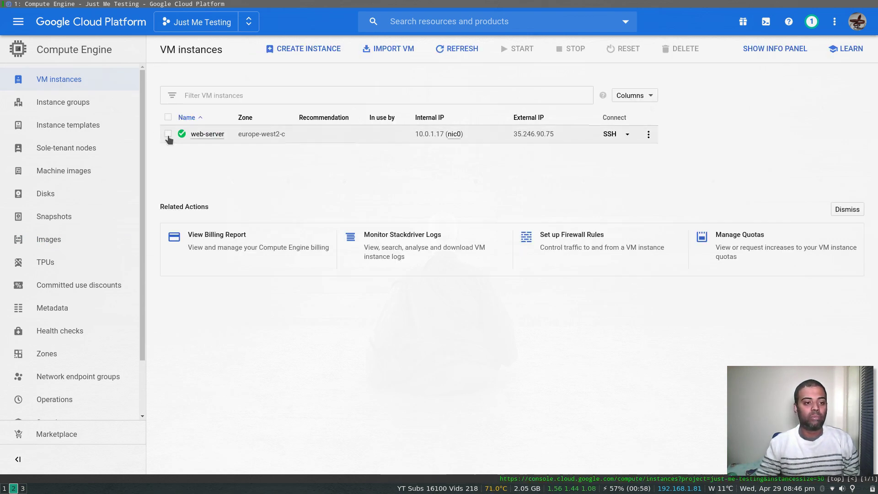
left_click(168, 134)
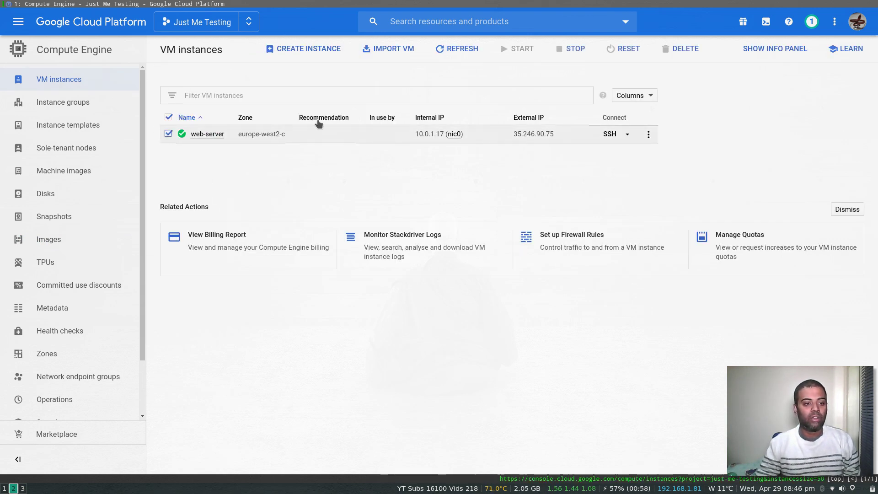
left_click(675, 51)
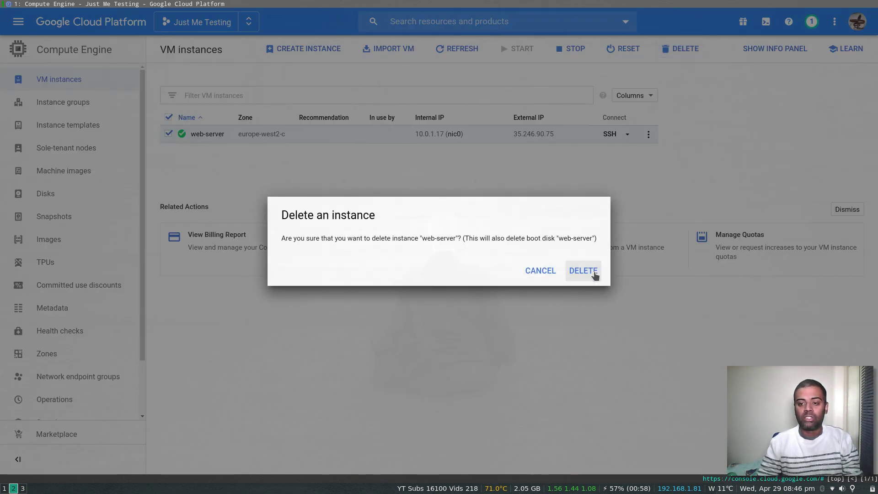
left_click(583, 271)
Step: Check the deletion in the disks and VM instances lists, and review the diagram in gcp-load-balancing.pdf
left_click(46, 194)
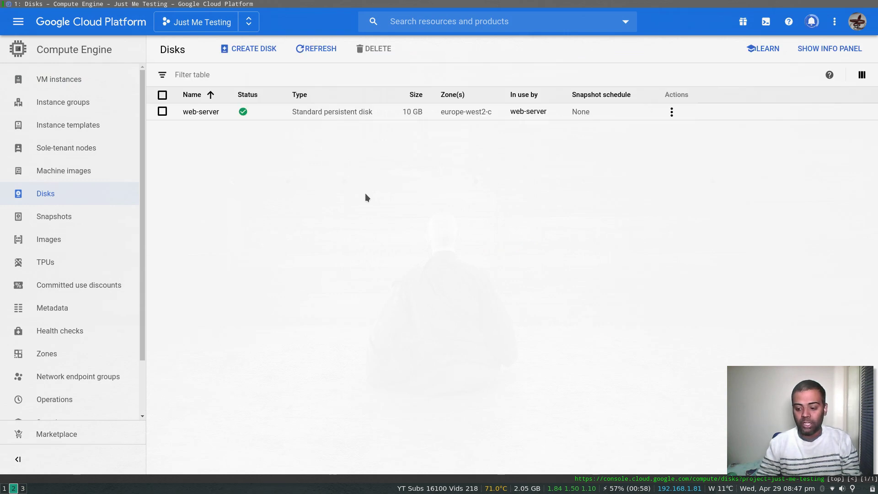
left_click(76, 84)
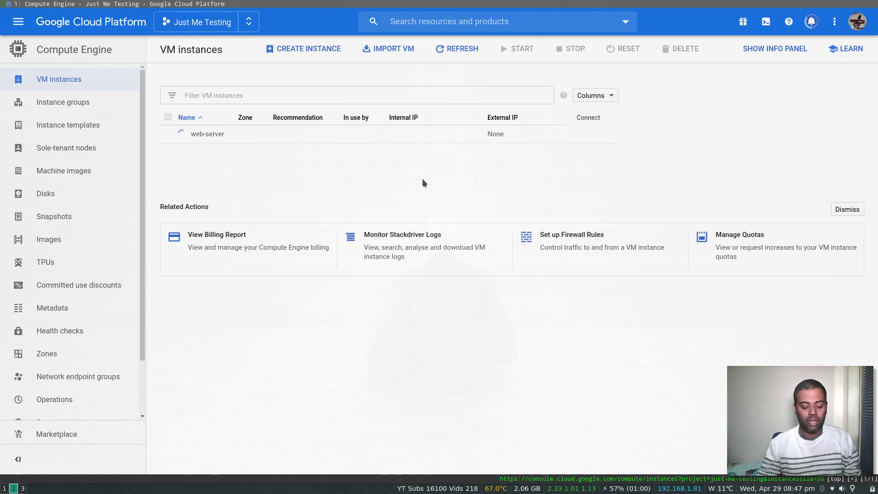
key("super+3")
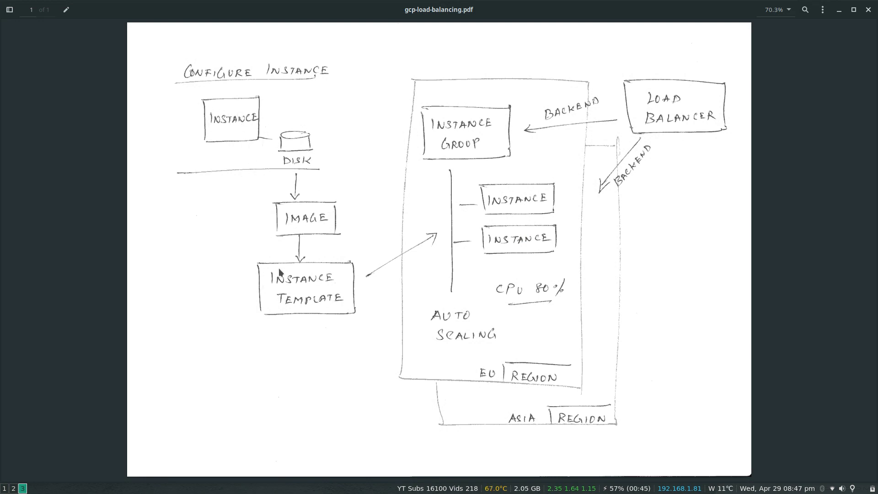
key("super+2")
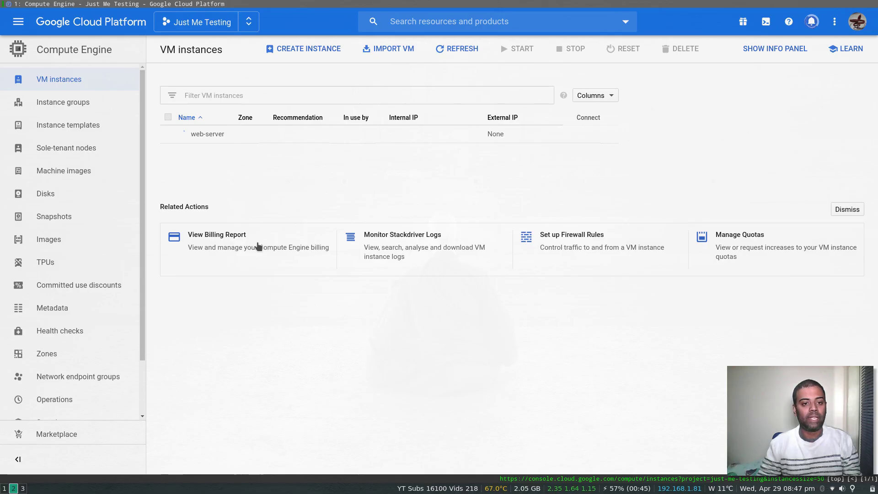
Step: Start a new instance template named web-server-template with the f1-micro machine type
left_click(85, 126)
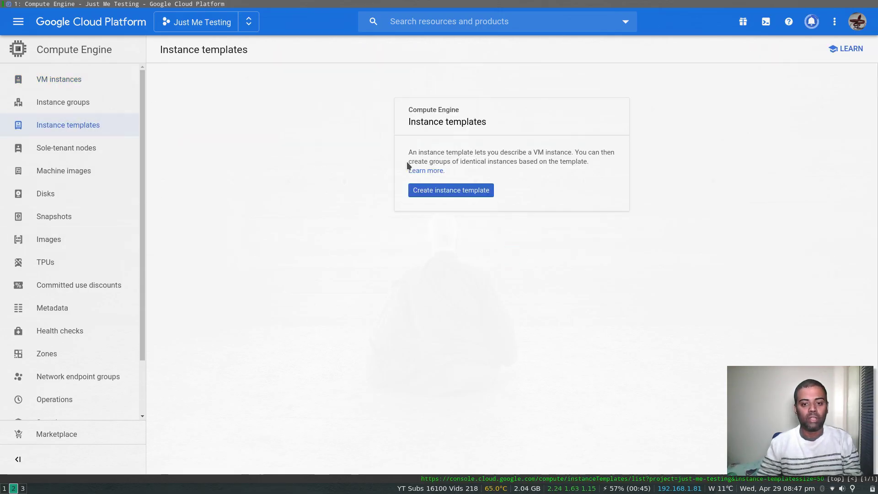
left_click(440, 189)
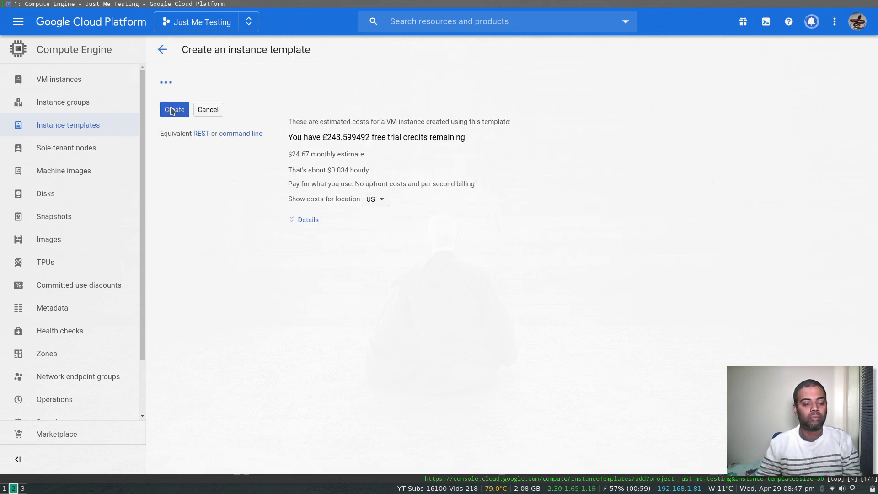
left_click(247, 124)
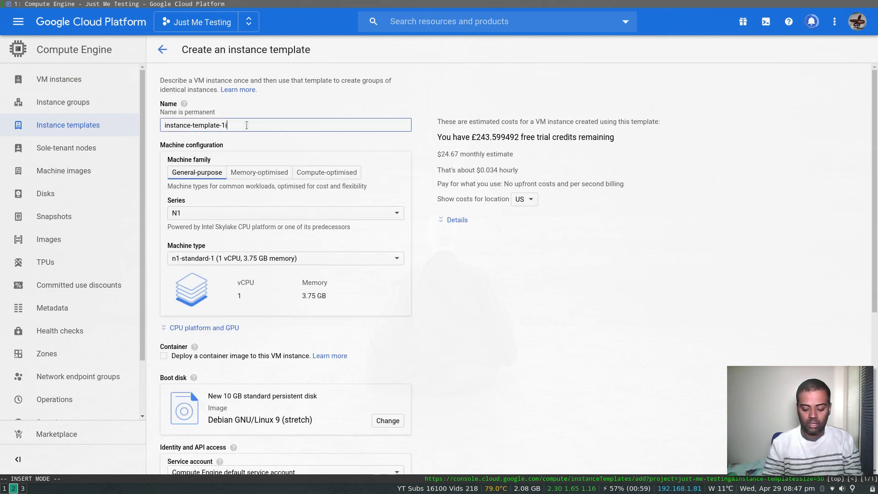
key("BackSpace")
key("BackSpace")
key("BackSpace")
key("BackSpace")
key("BackSpace")
key("BackSpace")
key("BackSpace")
key("BackSpace")
key("BackSpace")
key("BackSpace")
key("BackSpace")
key("BackSpace")
key("BackSpace")
key("BackSpace")
key("BackSpace")
key("BackSpace")
key("BackSpace")
key("BackSpace")
key("BackSpace")
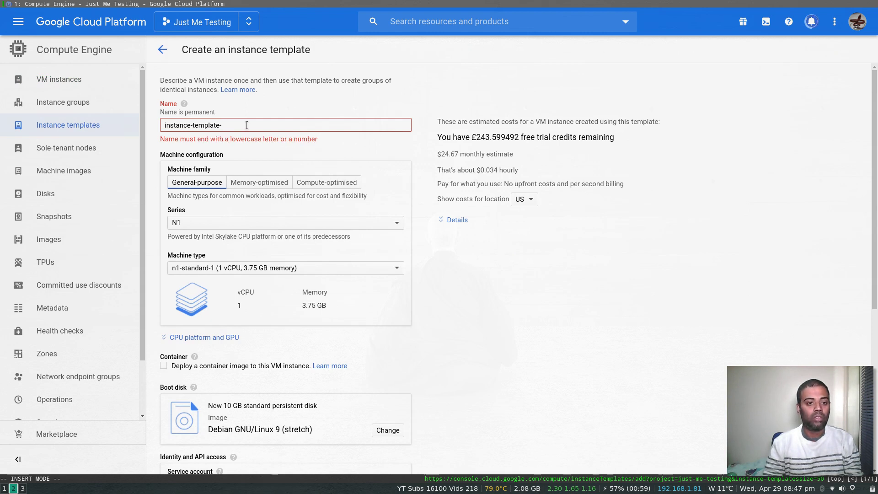
type("web-serve")
key("BackSpace")
key("BackSpace")
key("BackSpace")
key("BackSpace")
key("BackSpace")
key("BackSpace")
type("-server-templat")
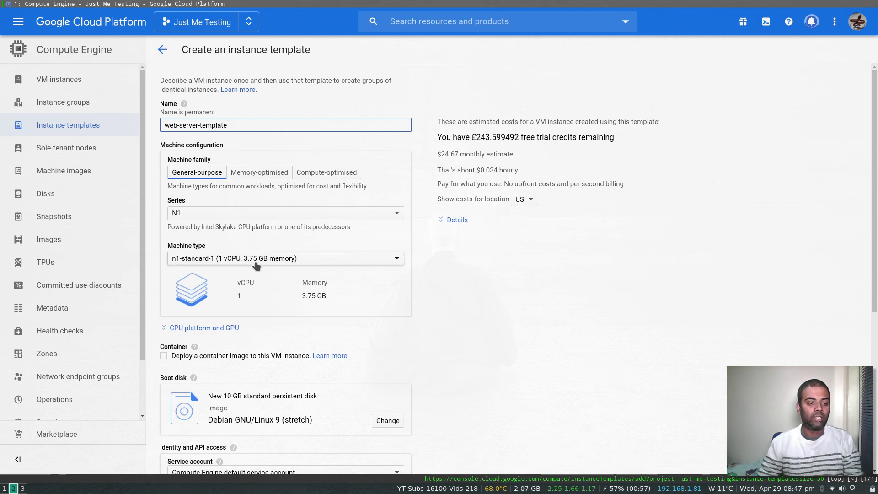
left_click(229, 259)
left_click(229, 296)
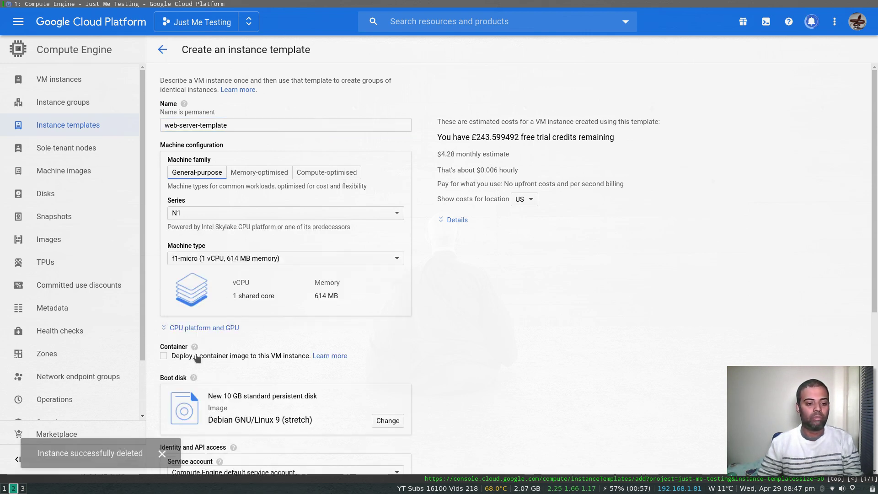
Step: Set the template's boot disk to the custom image web-server-image from the Just Me Testing project
scroll(869, 205, "down", 4)
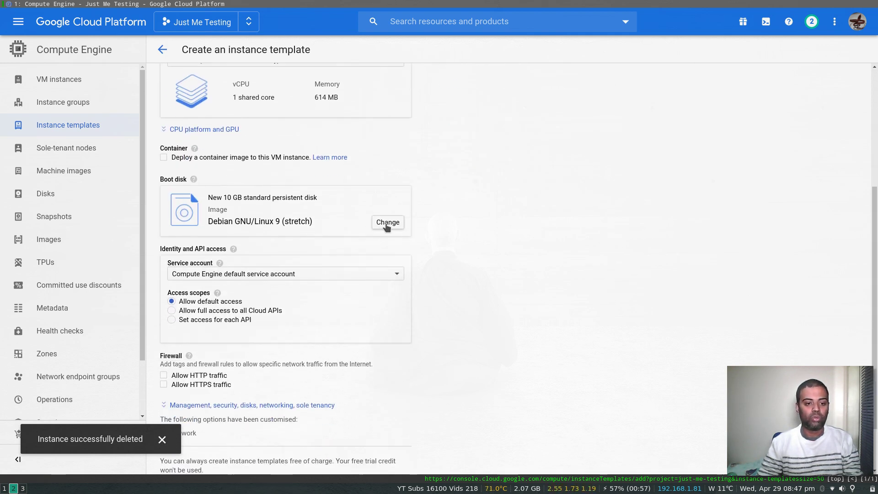
left_click(386, 225)
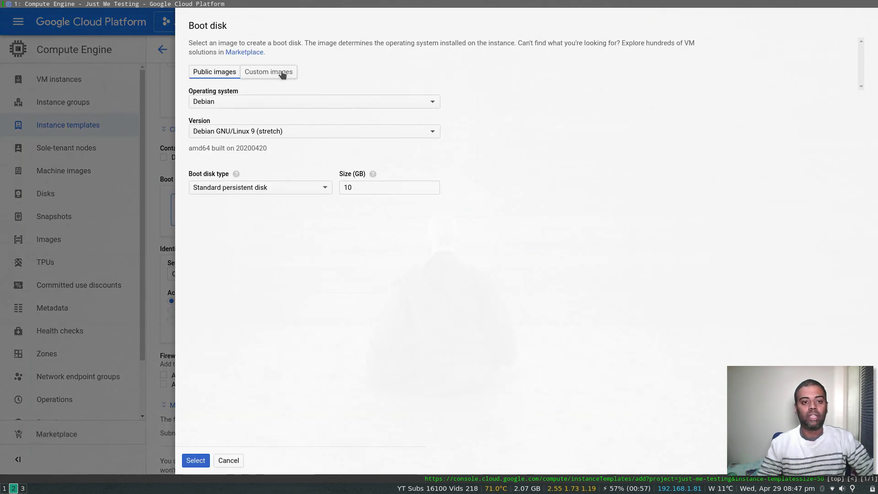
left_click(268, 73)
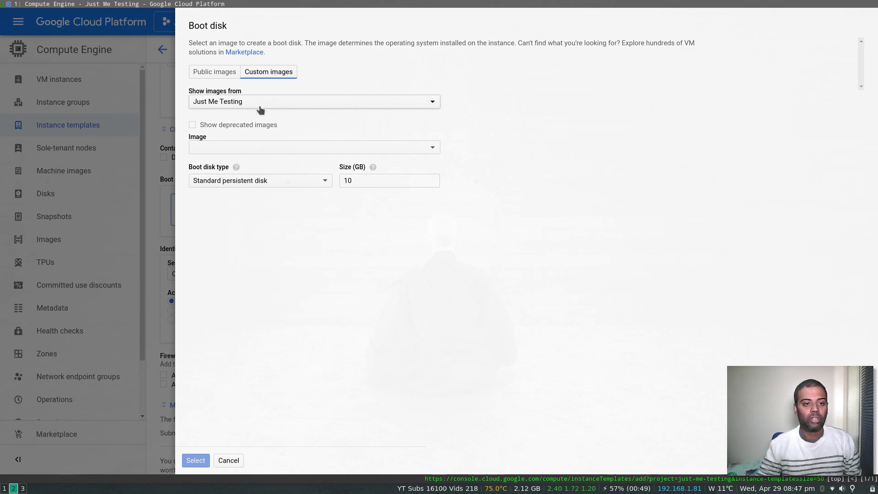
left_click(252, 151)
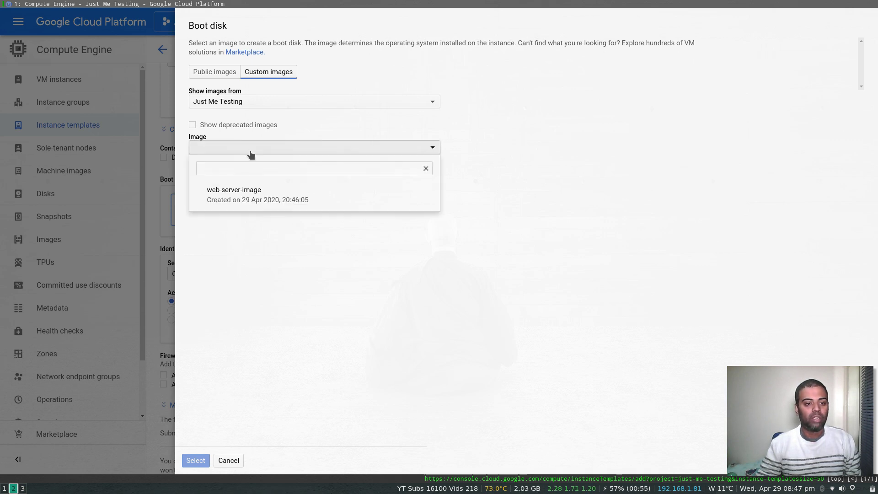
left_click(258, 199)
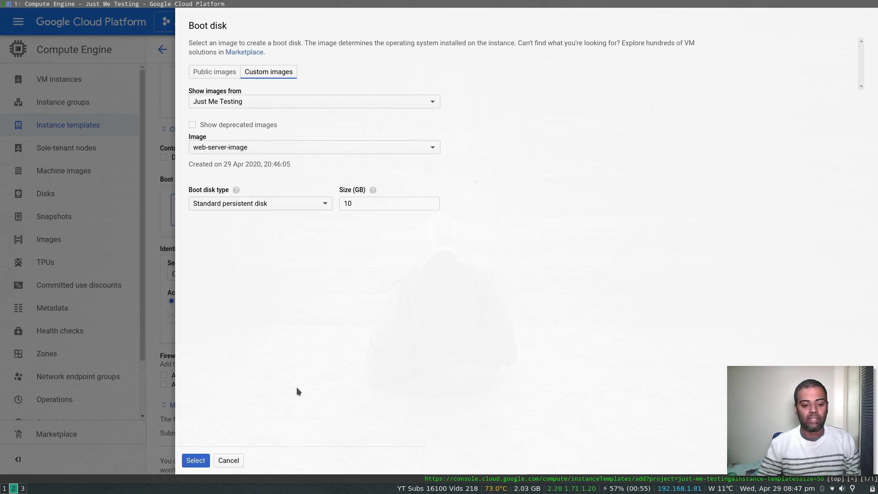
left_click(196, 460)
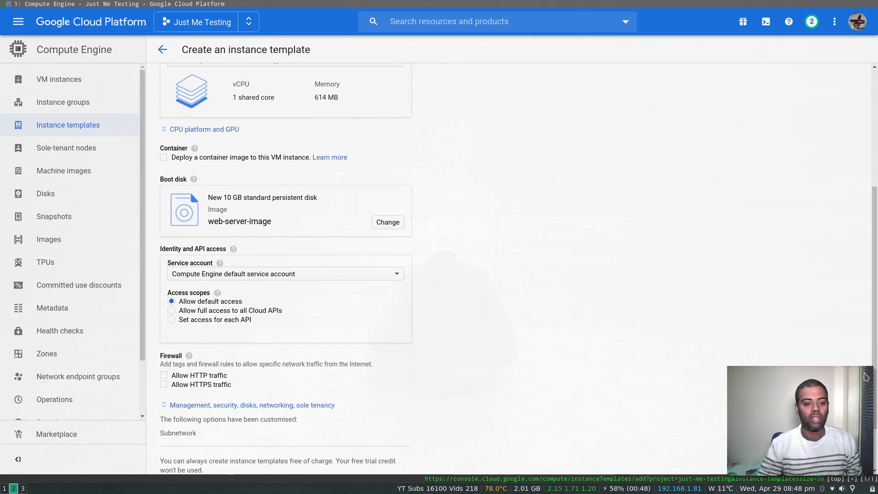
Step: Add the network tag web-server to the template, create it, and check the VM instances and instance templates lists
scroll(875, 297, "down", 3)
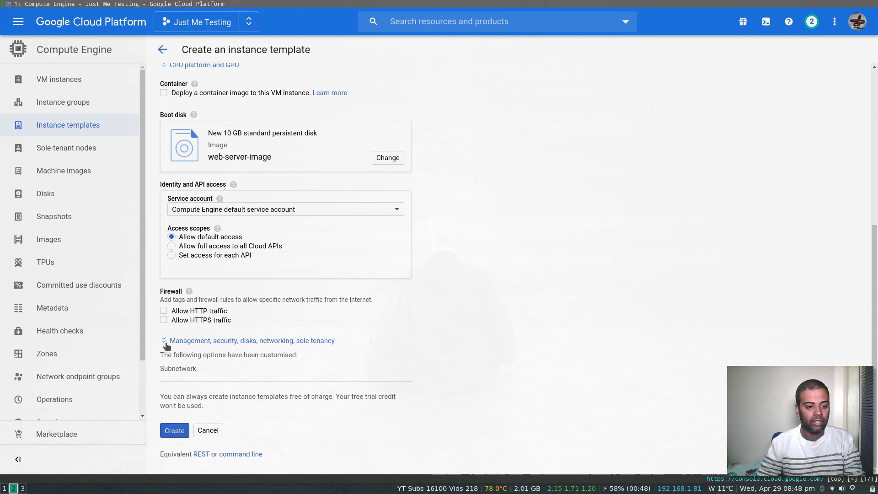
left_click(163, 341)
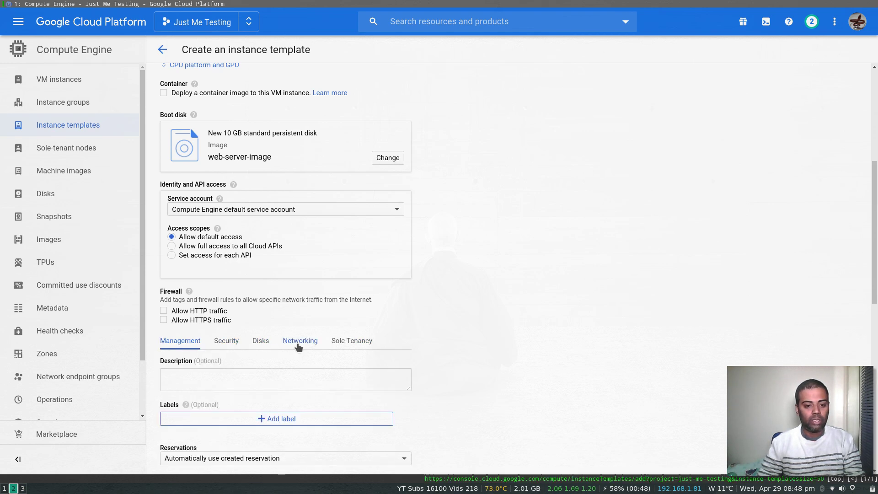
left_click(300, 342)
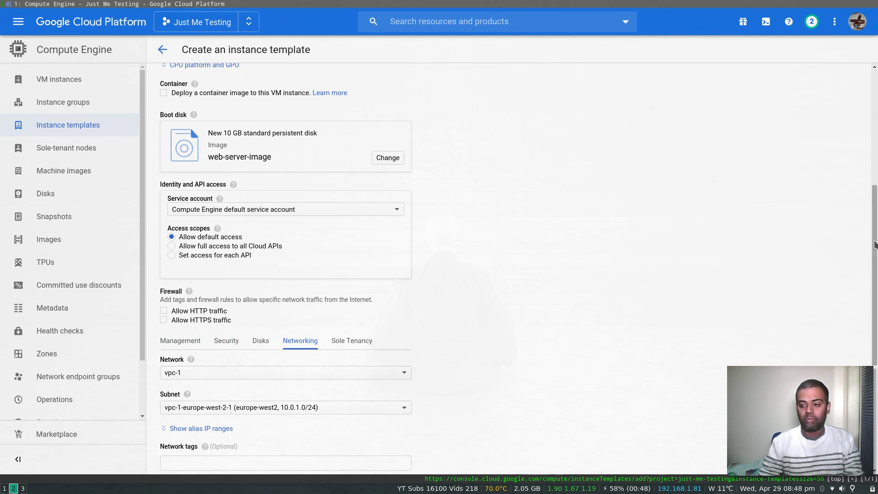
scroll(874, 245, "down", 5)
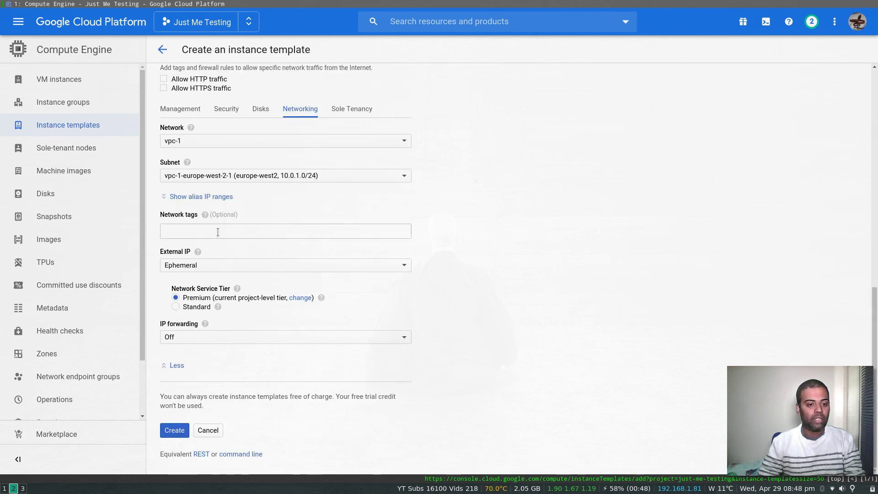
left_click(221, 233)
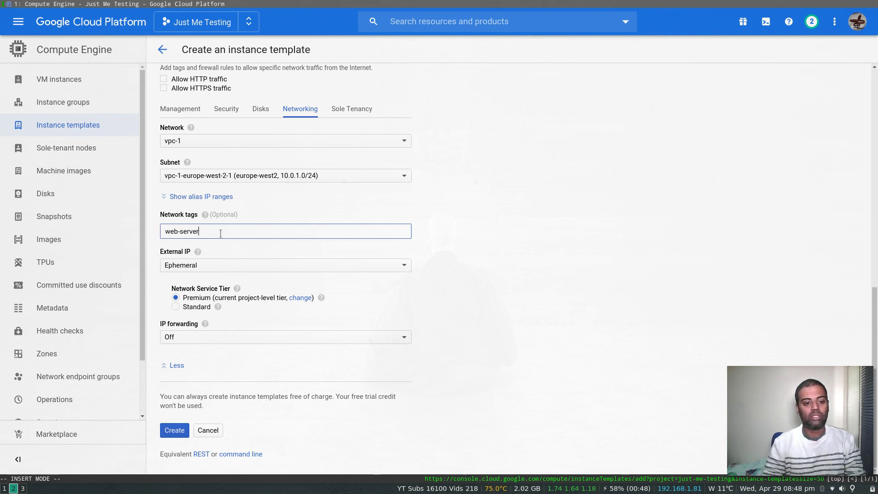
left_click(174, 430)
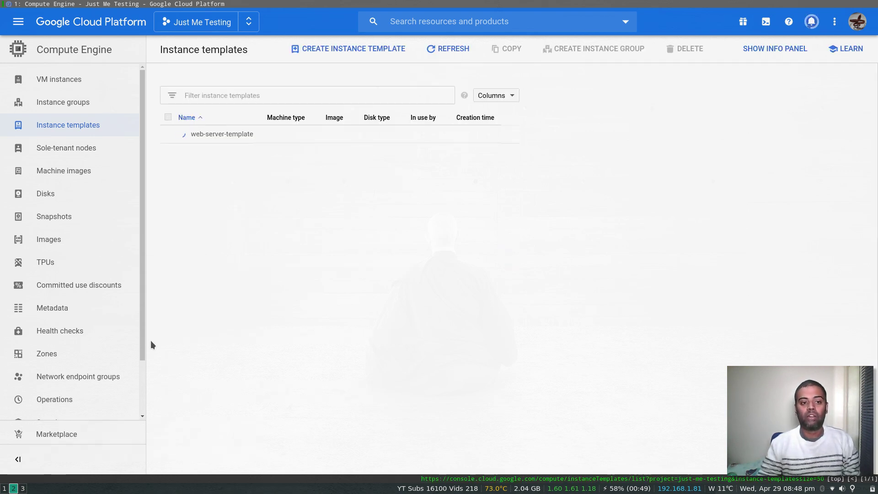
left_click(39, 81)
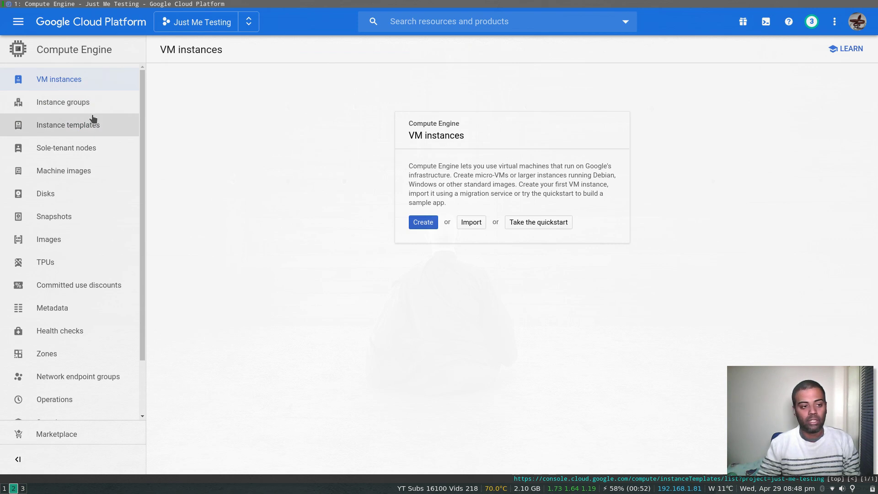
left_click(78, 132)
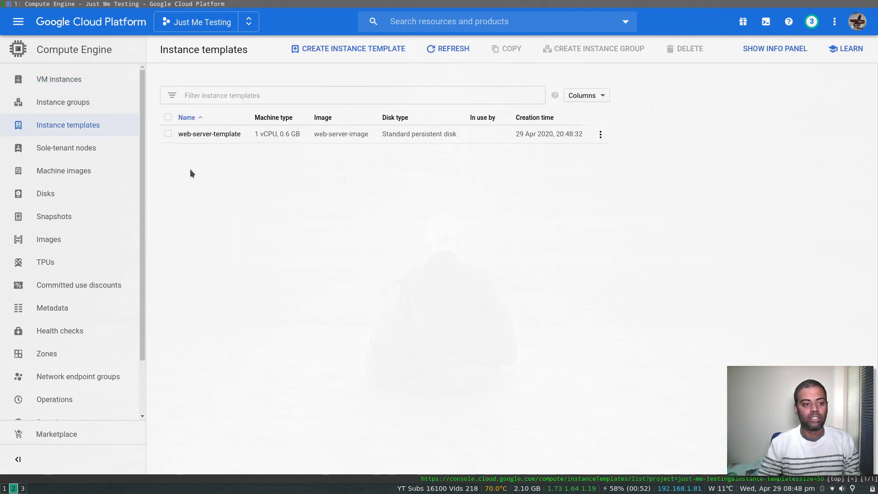
Step: Start a new managed instance group named web-server-ig
left_click(60, 104)
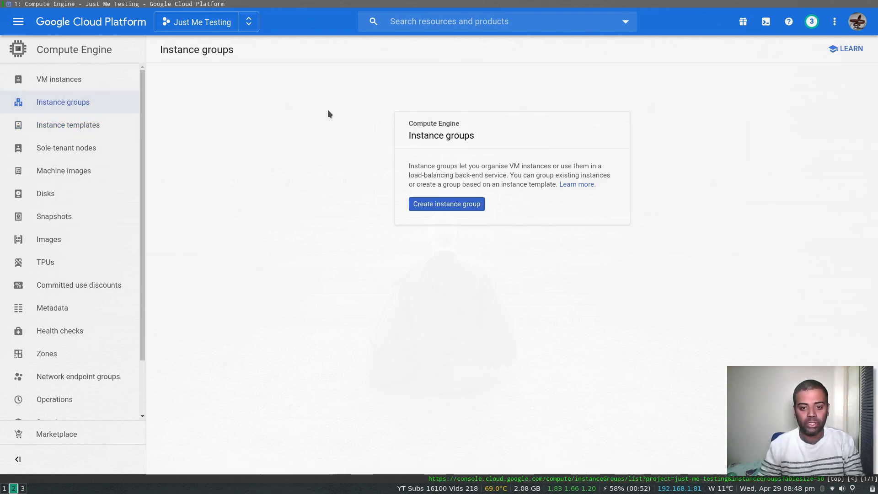
left_click(417, 204)
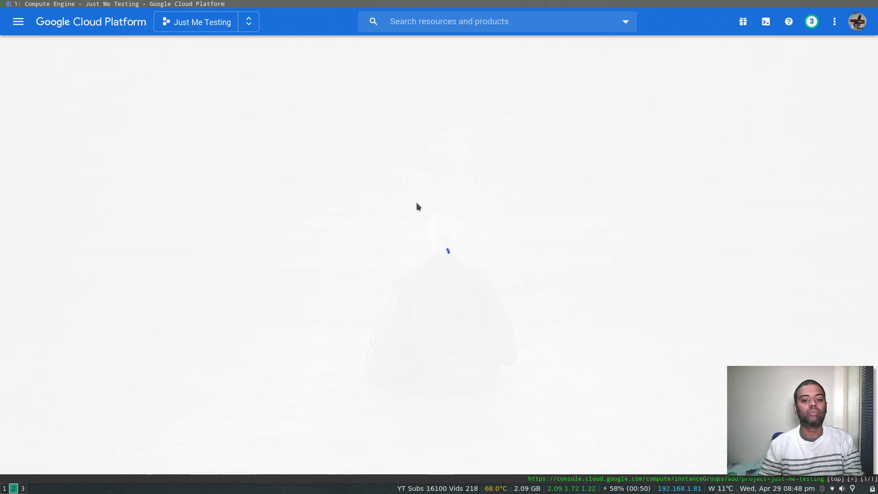
left_click(326, 117)
key("BackSpace")
key("BackSpace")
key("BackSpace")
key("BackSpace")
key("BackSpace")
key("BackSpace")
key("BackSpace")
key("BackSpace")
key("BackSpace")
key("BackSpace")
key("BackSpace")
key("BackSpace")
key("BackSpace")
key("BackSpace")
key("BackSpace")
type("web-server-ig")
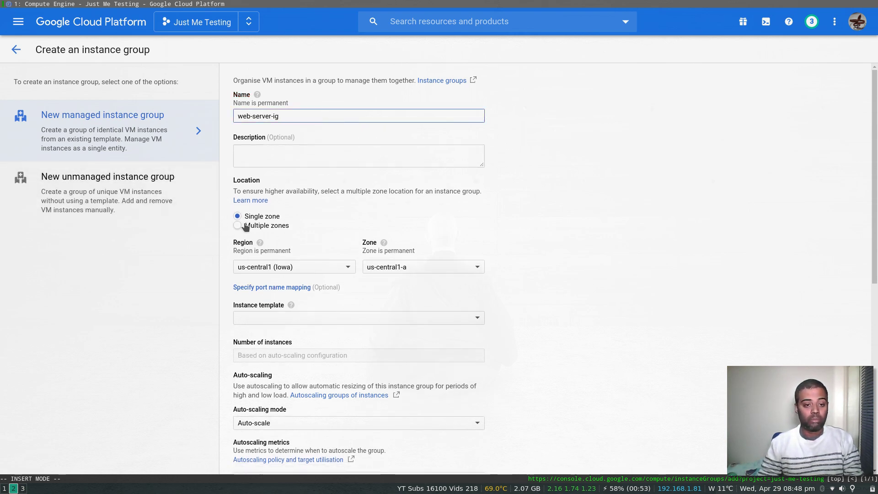
Step: Set the instance group to multiple zones in region europe-west2, based on the instance template web-server-template
left_click(237, 226)
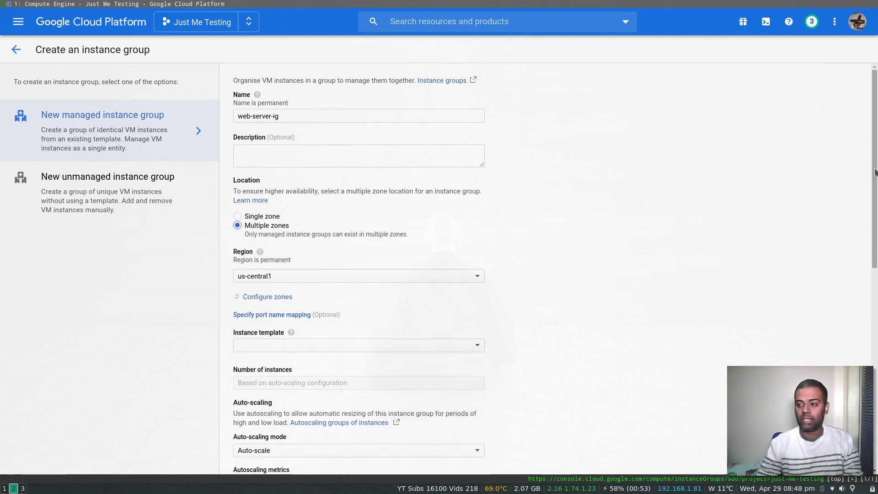
scroll(875, 186, "down", 3)
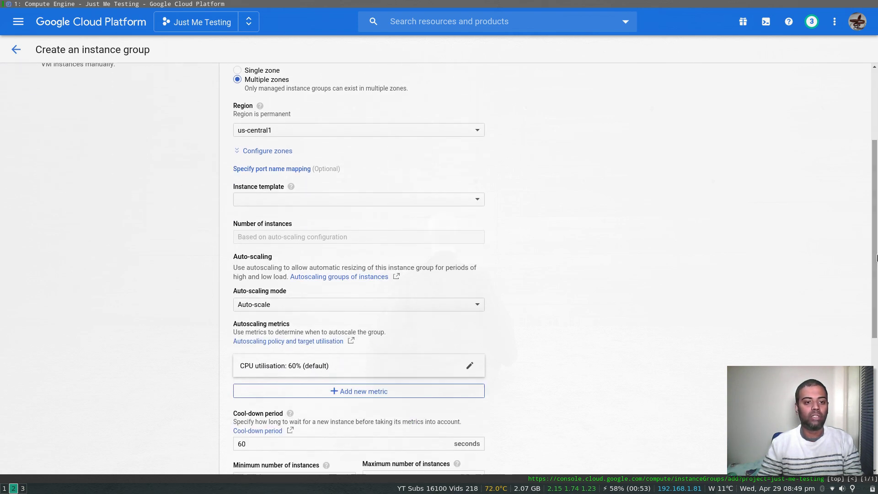
left_click(414, 134)
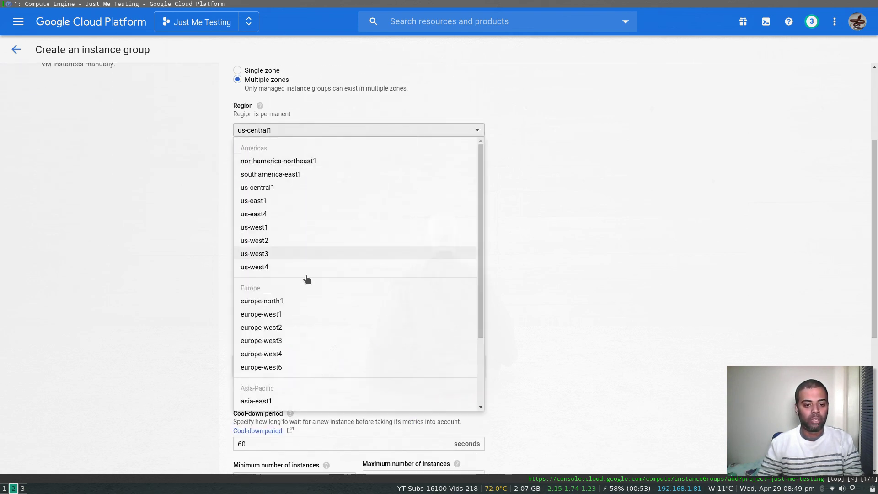
left_click(288, 327)
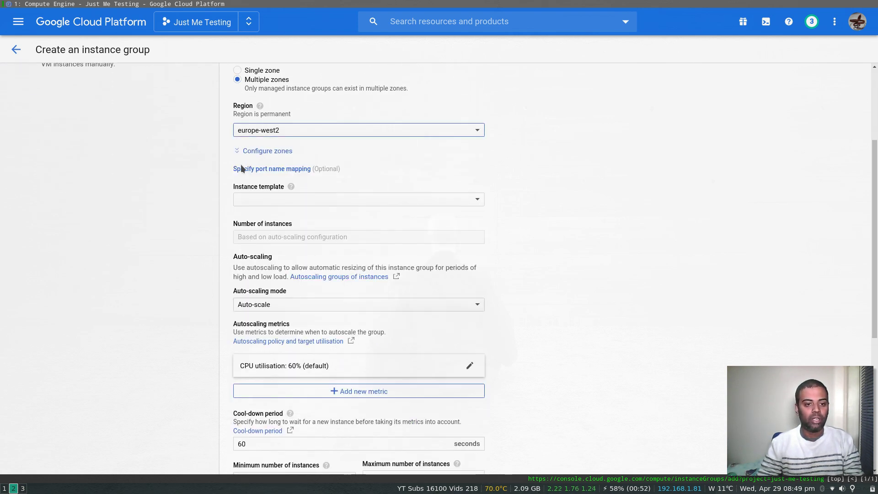
left_click(281, 200)
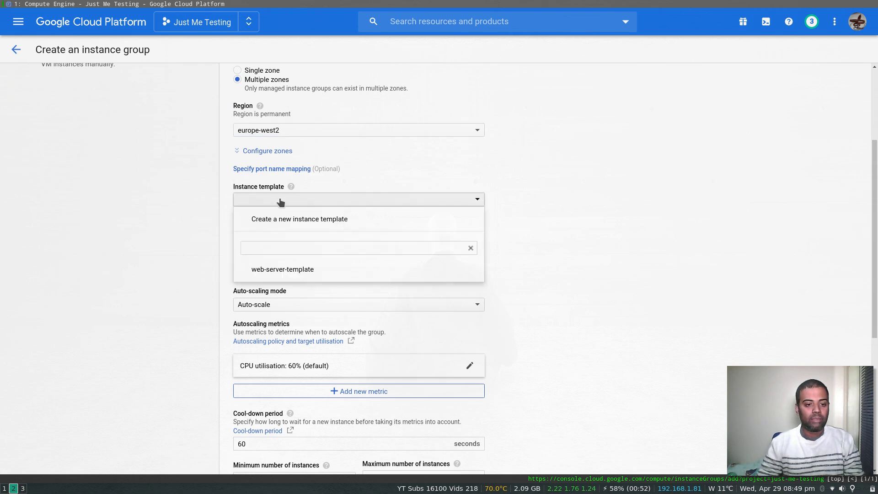
left_click(287, 272)
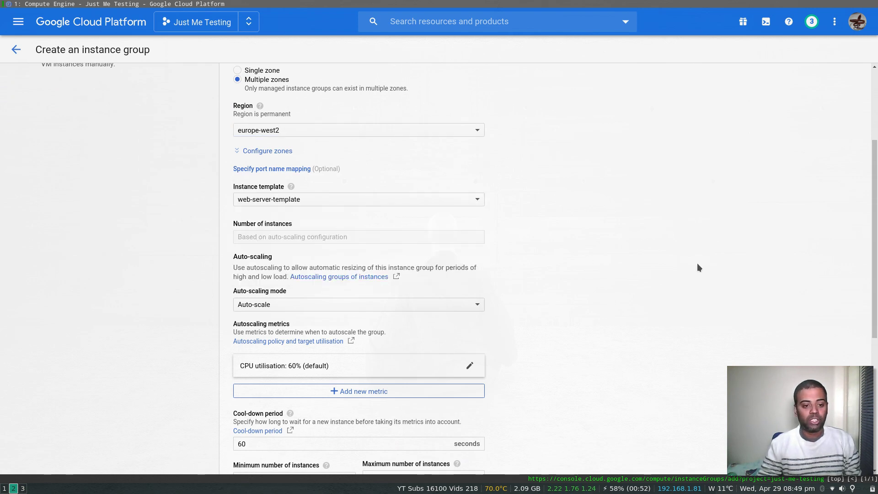
Step: Set the autoscaling metric's target CPU utilisation to 80%
left_click_drag(874, 201, 874, 282)
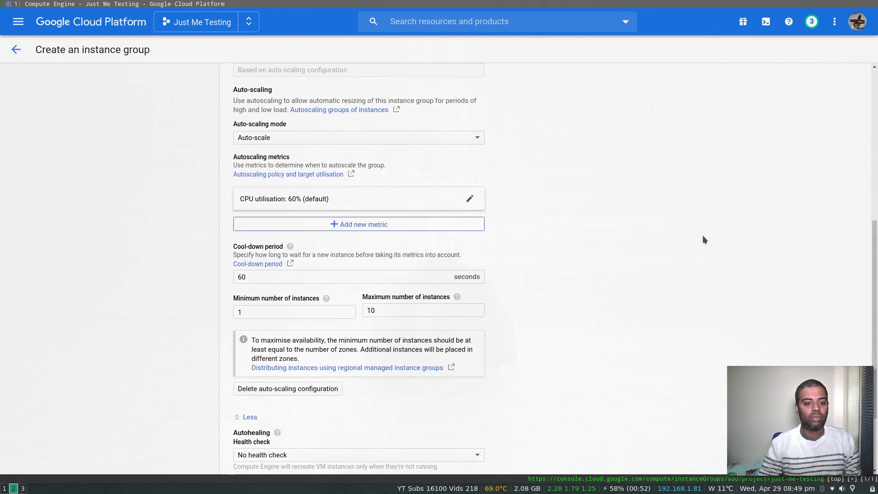
left_click(337, 198)
left_click(270, 274)
key("BackSpace")
type("80")
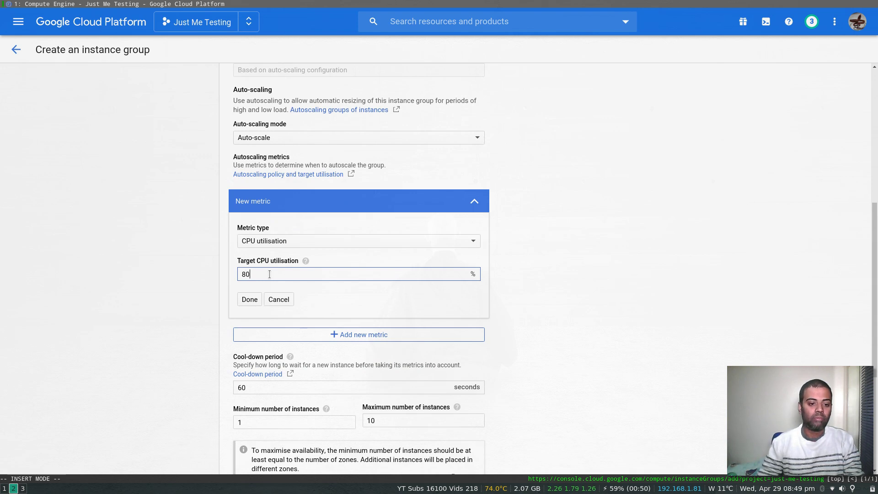
left_click(250, 300)
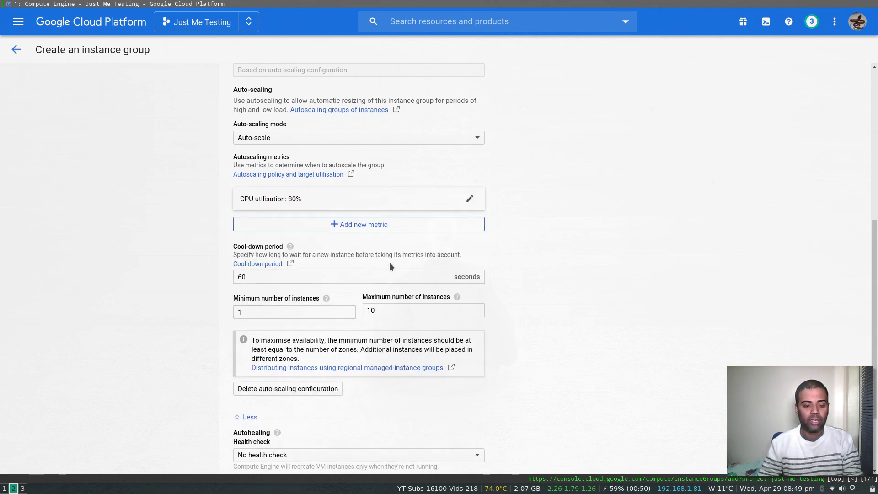
Step: Set the autoscaling limits to a minimum of 2 and a maximum of 6 instances
left_click(258, 309)
key("BackSpace")
type("2")
left_click(385, 310)
key("BackSpace")
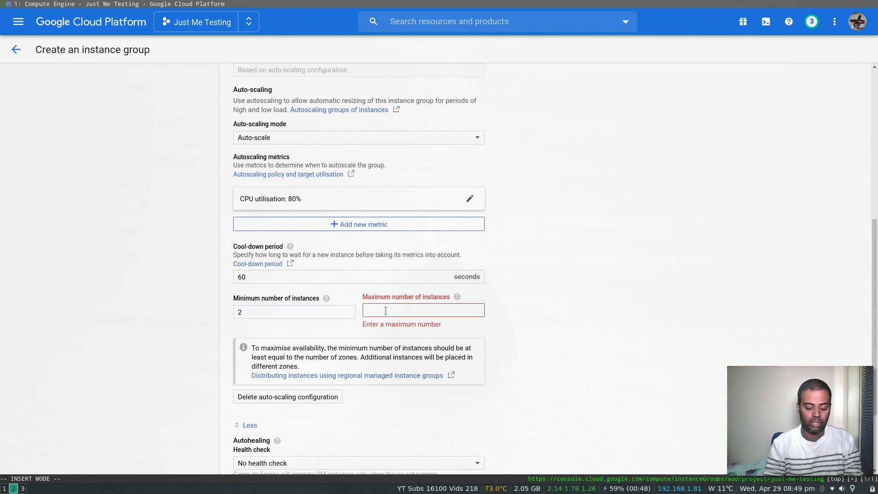
type("6")
key("Escape")
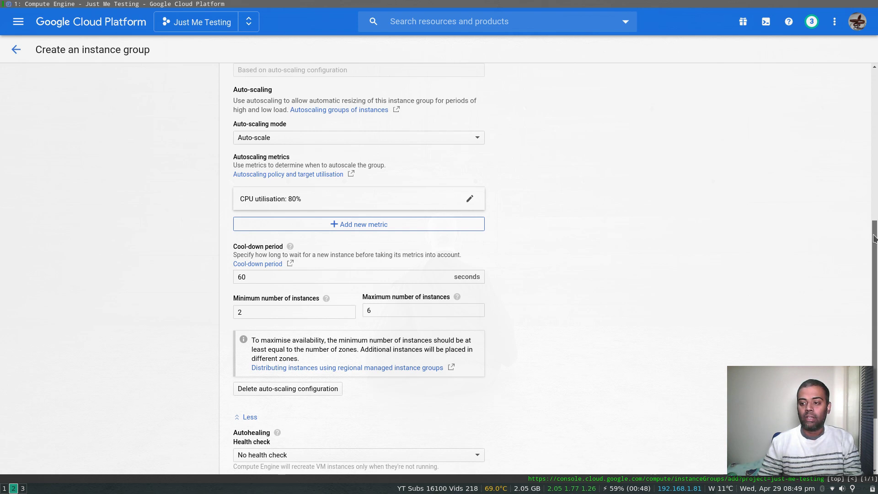
Step: Start a new autohealing health check for the instance group and name it http-healthcheck
scroll(873, 238, "down", 3)
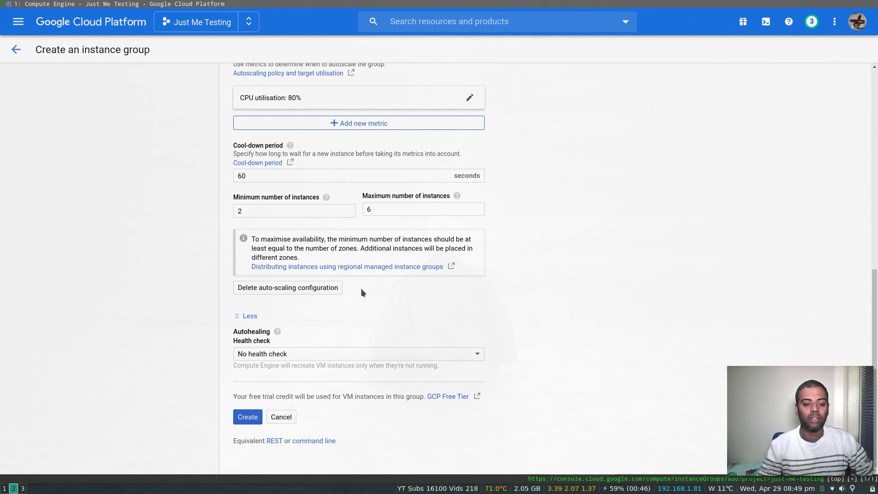
left_click(376, 359)
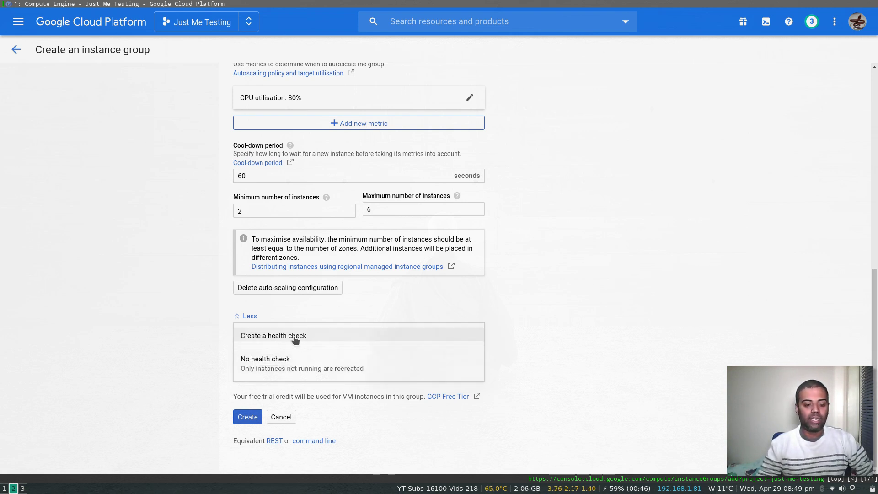
left_click(294, 336)
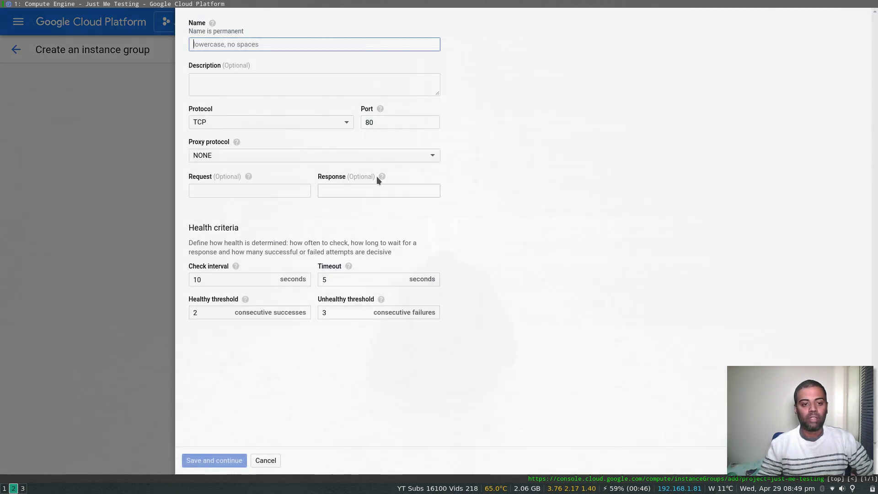
left_click(226, 43)
type("h")
key("BackSpace")
type("http-health-")
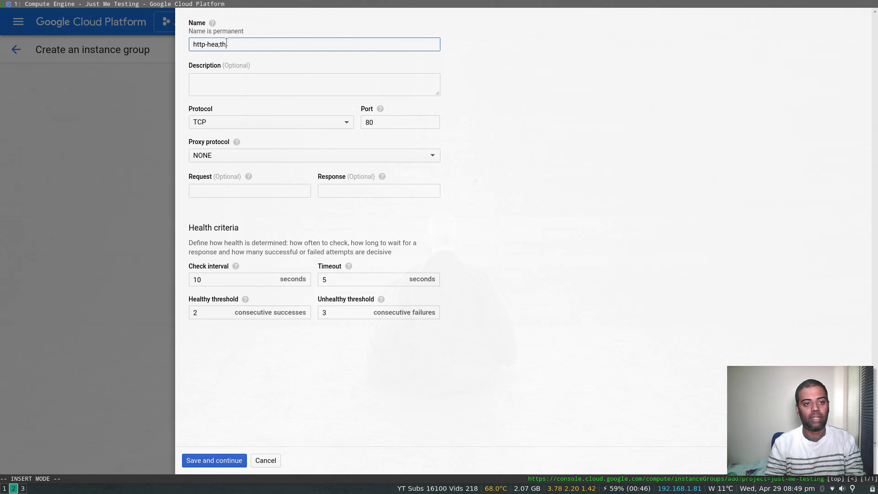
key("BackSpace")
type("check")
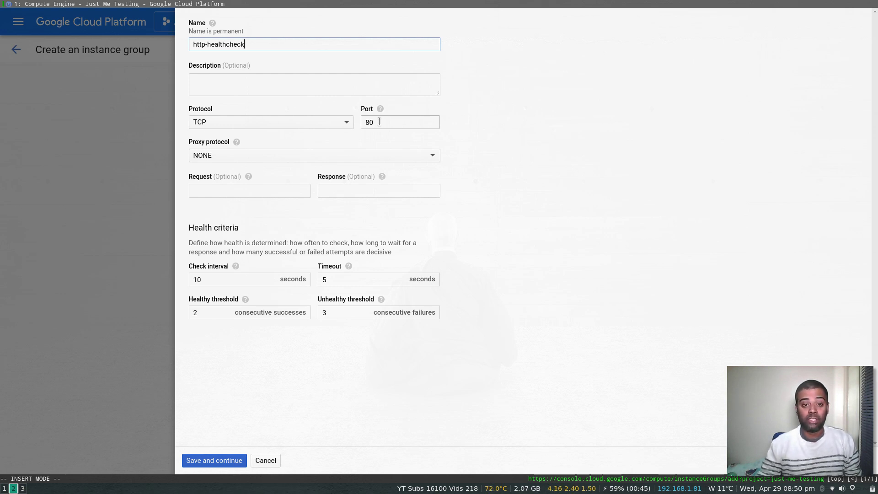
Step: Try the HTTP protocol for the health check with request path /healthcheck and reveal its additional optional settings
left_click(251, 125)
left_click(241, 90)
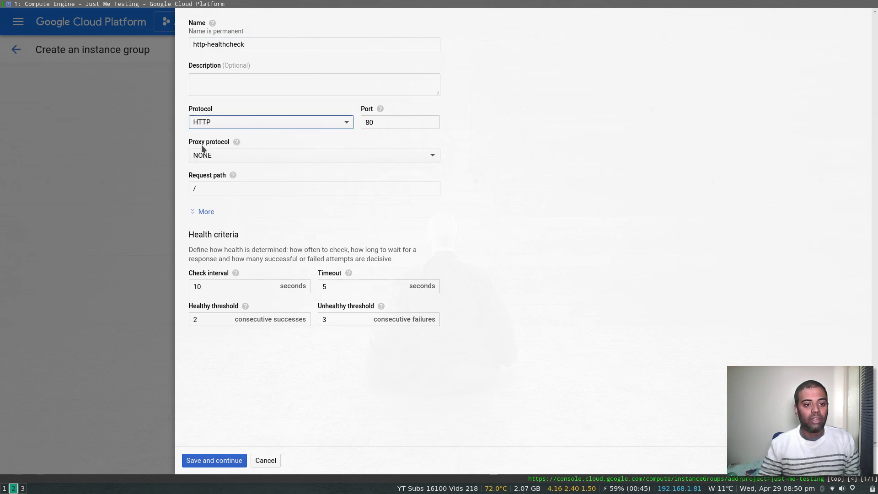
left_click(233, 188)
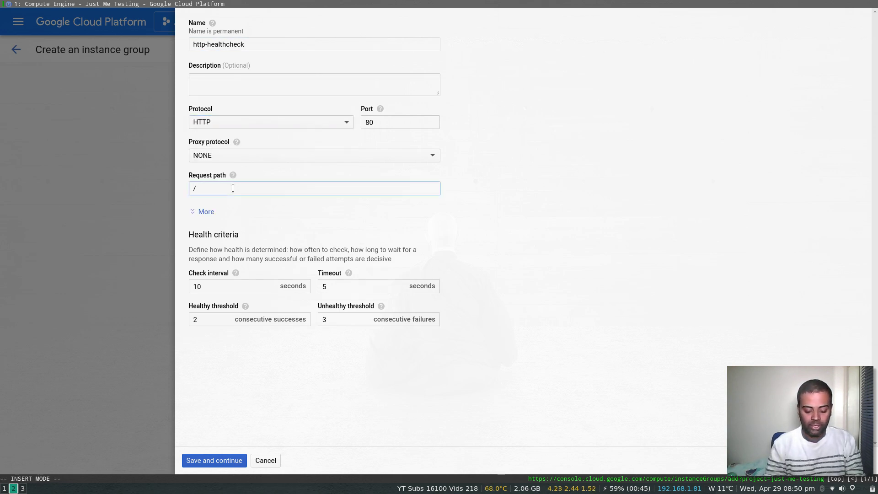
type("health")
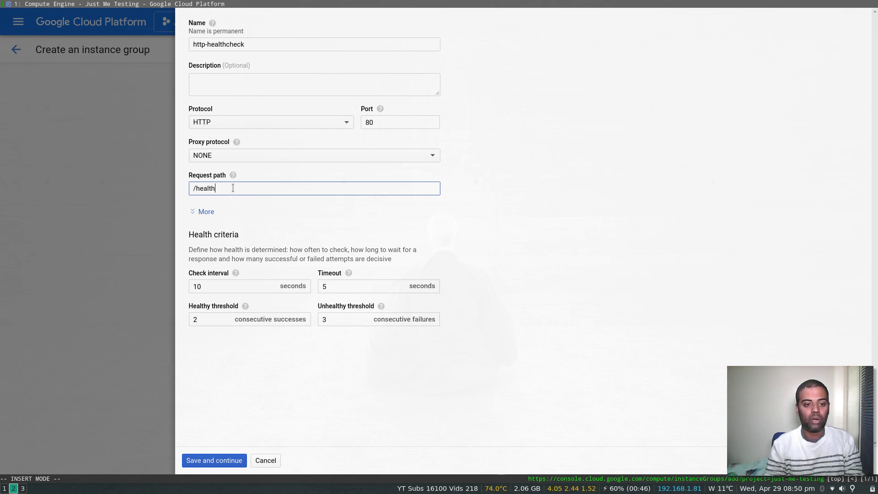
type("check")
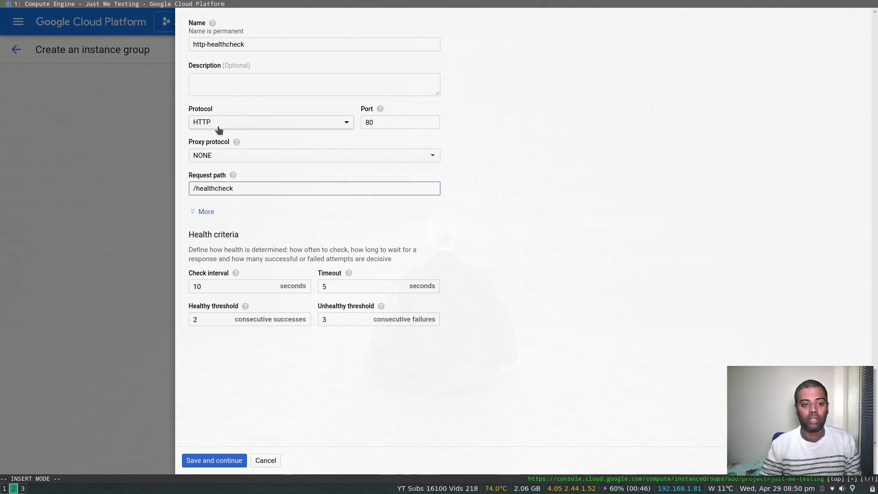
left_click(201, 212)
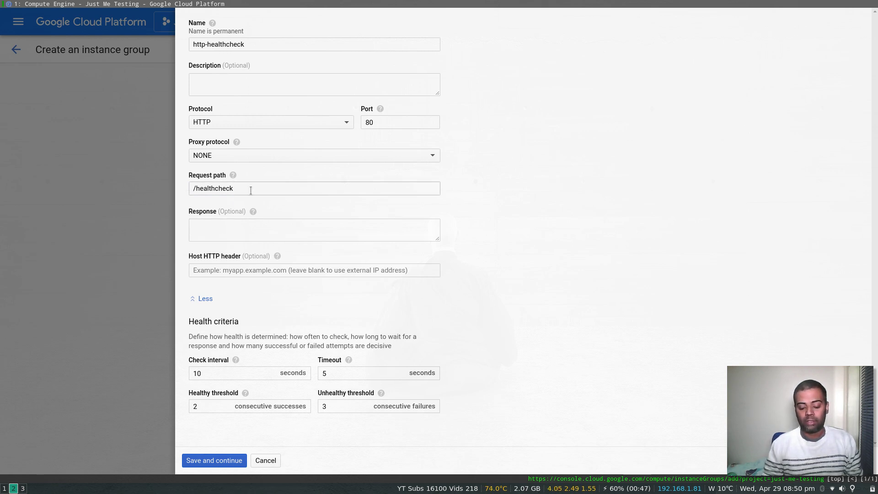
left_click(239, 225)
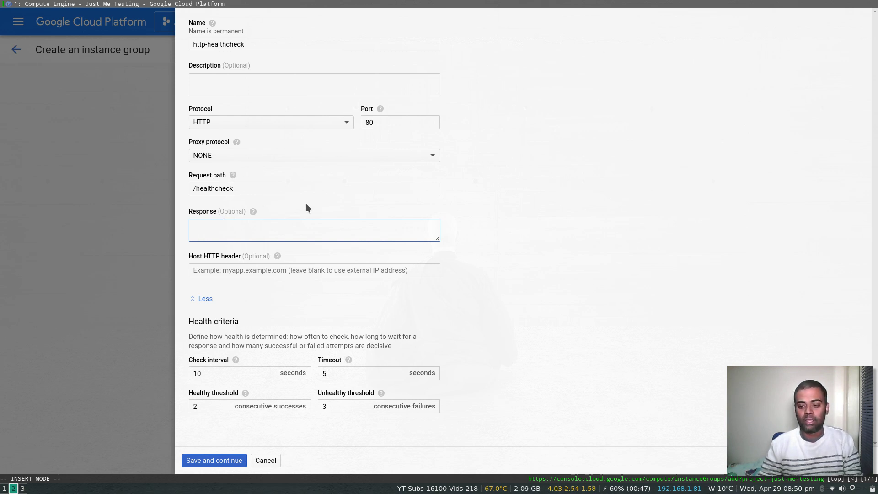
Step: Save the health check with the TCP protocol and create the instance group
left_click(235, 124)
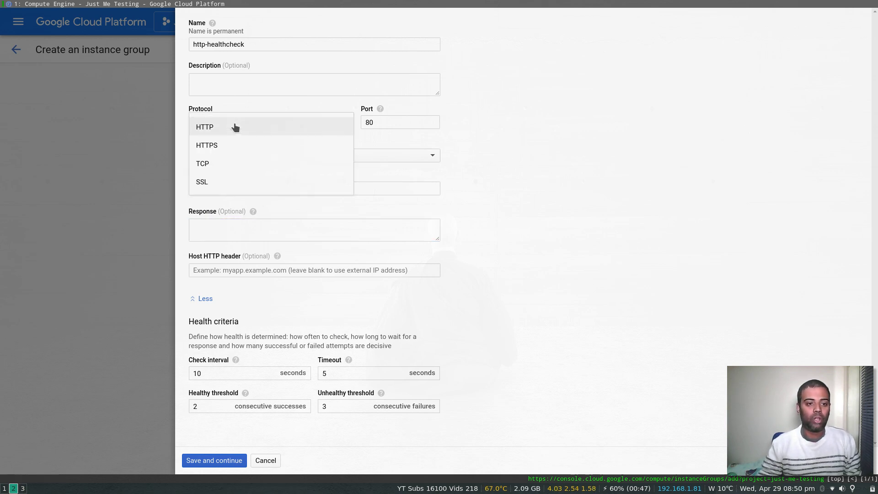
left_click(225, 164)
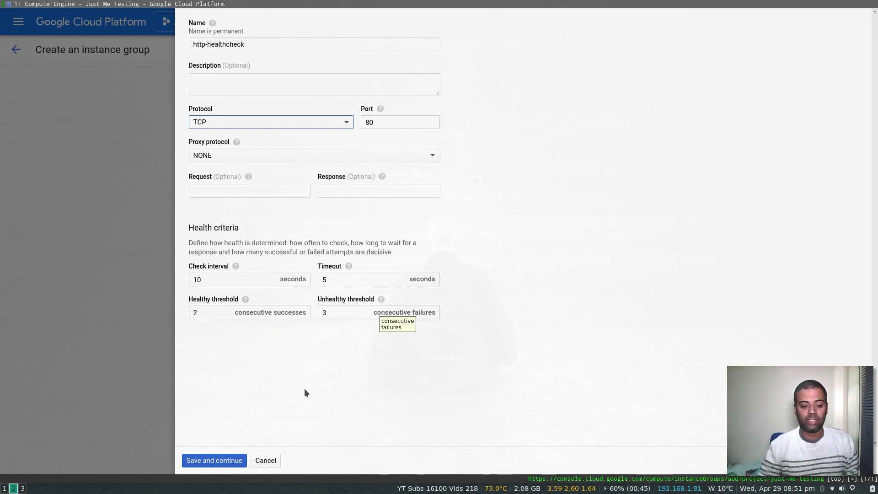
left_click(221, 461)
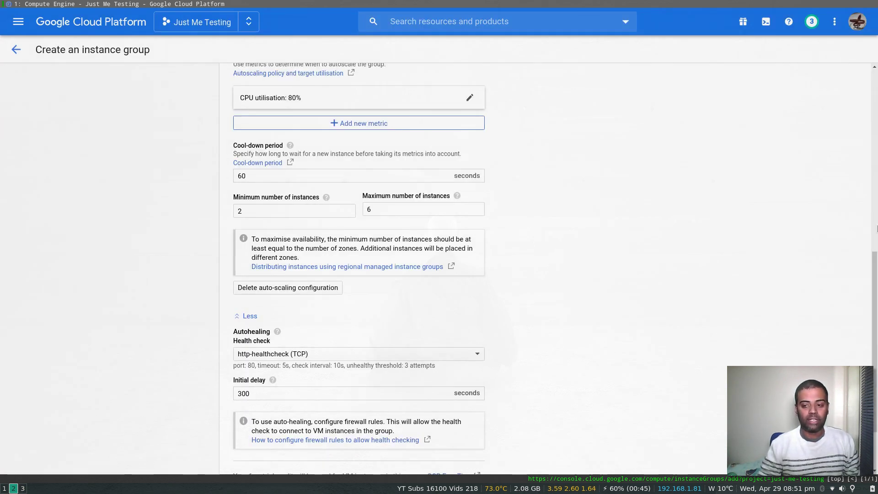
scroll(873, 267, "down", 3)
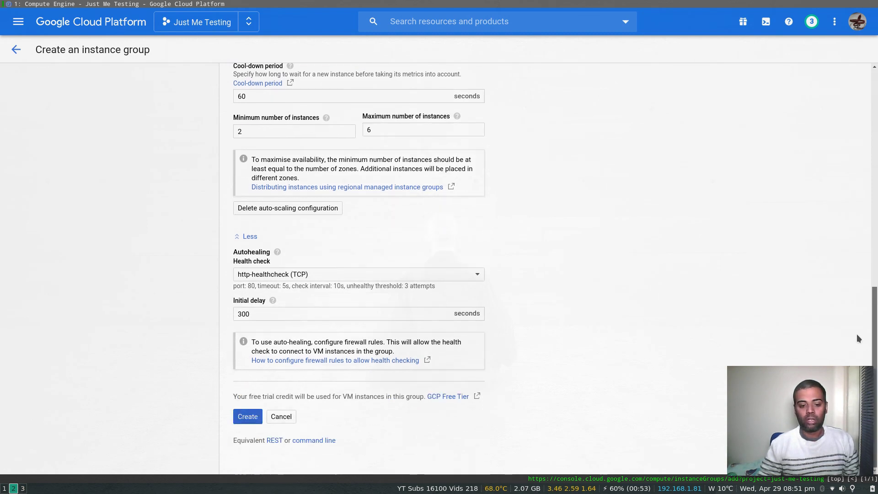
left_click(251, 418)
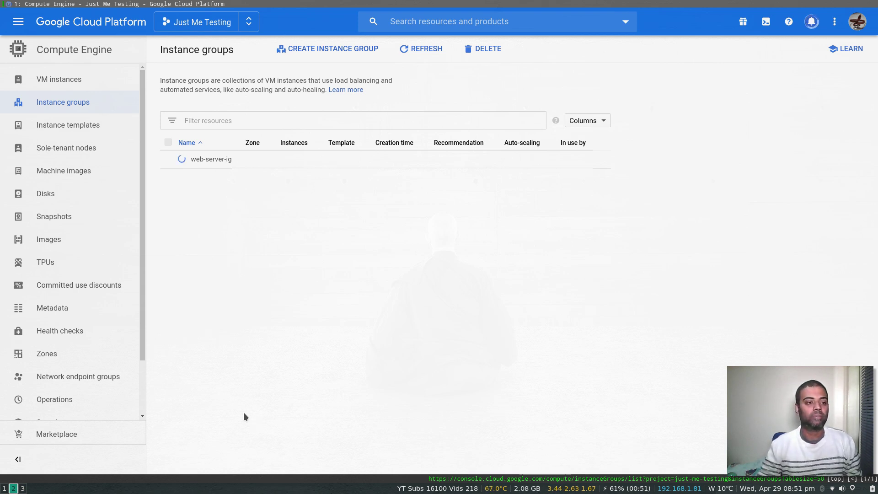
Step: Check the new group's creation progress in the VM instances and instance groups lists, refreshing the group list
left_click(69, 80)
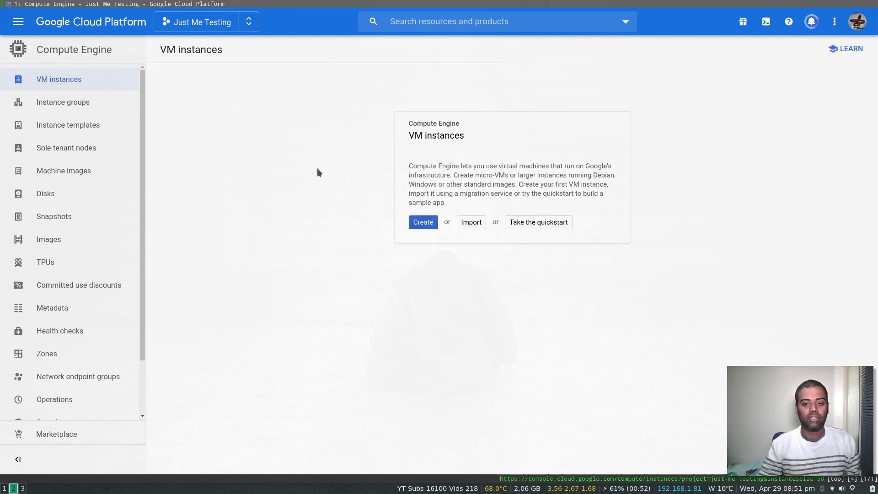
left_click(59, 101)
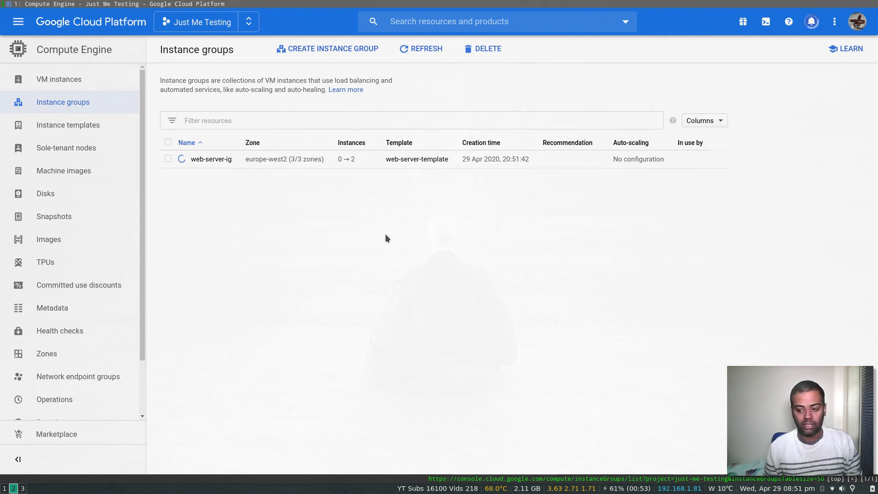
left_click(67, 80)
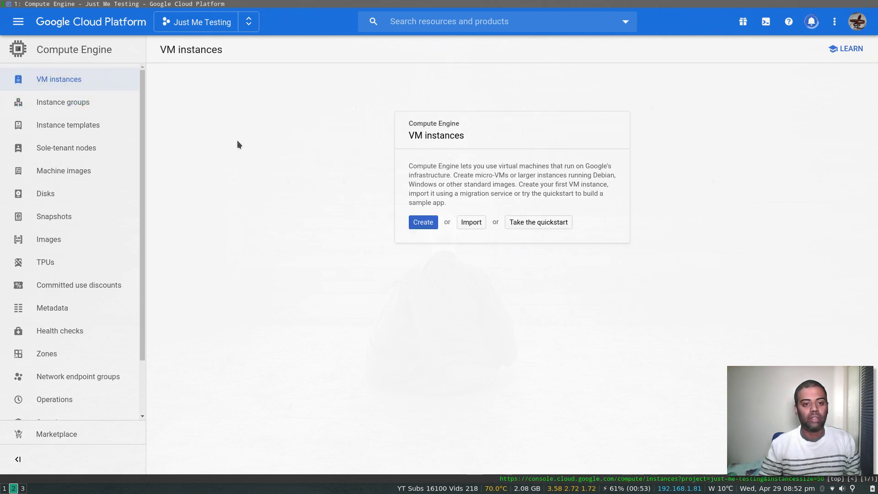
left_click(82, 103)
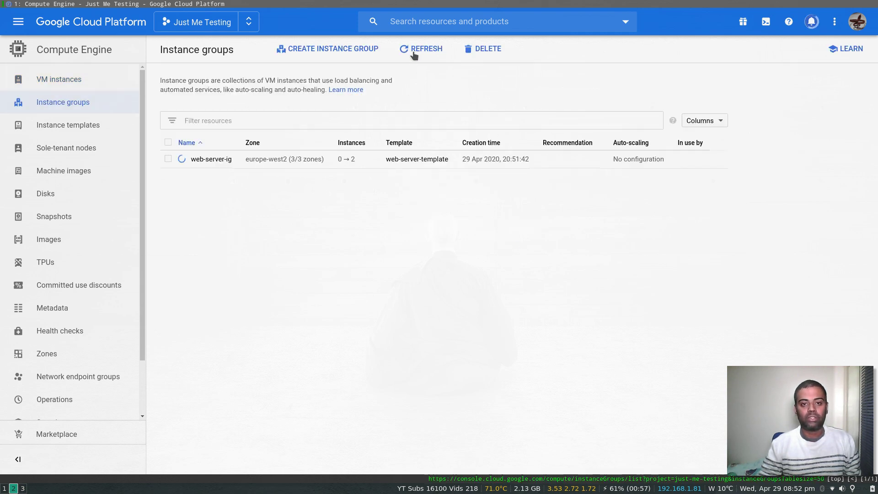
left_click(415, 52)
left_click(415, 52)
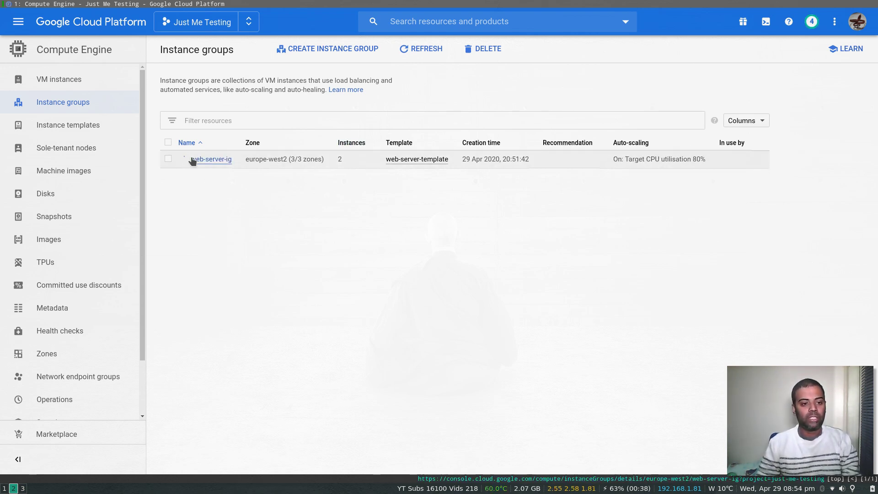
Step: Examine the group's VM instances and the health of web-server-ig's members, and return to the instance groups list
left_click(65, 78)
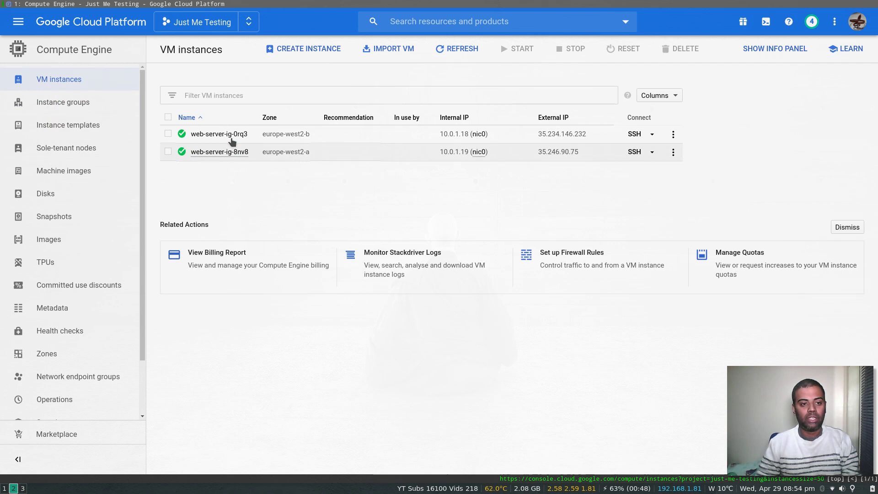
left_click(67, 102)
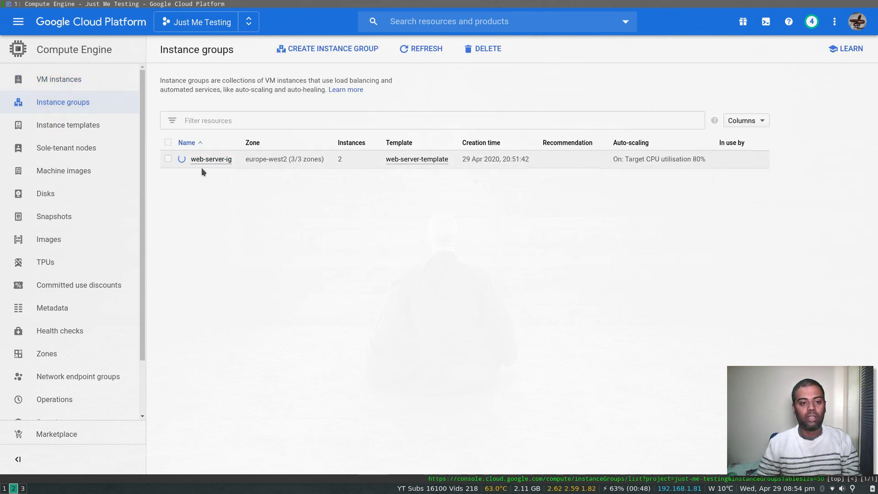
left_click(205, 161)
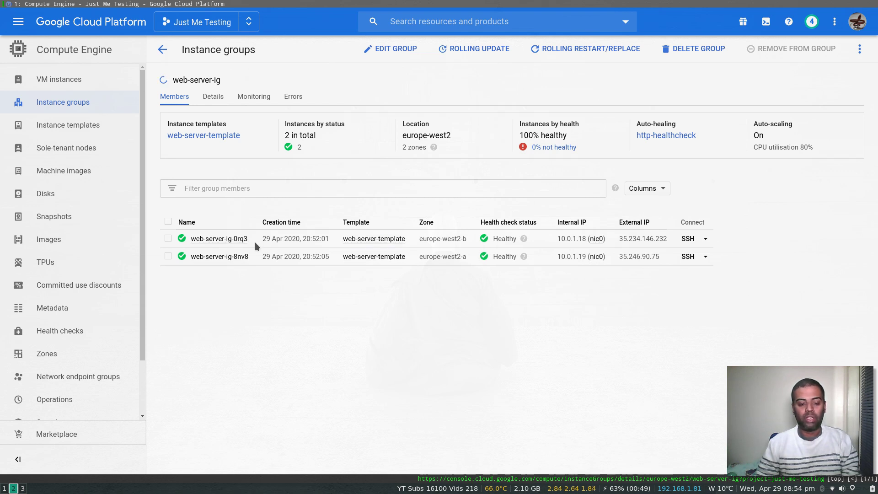
left_click(76, 88)
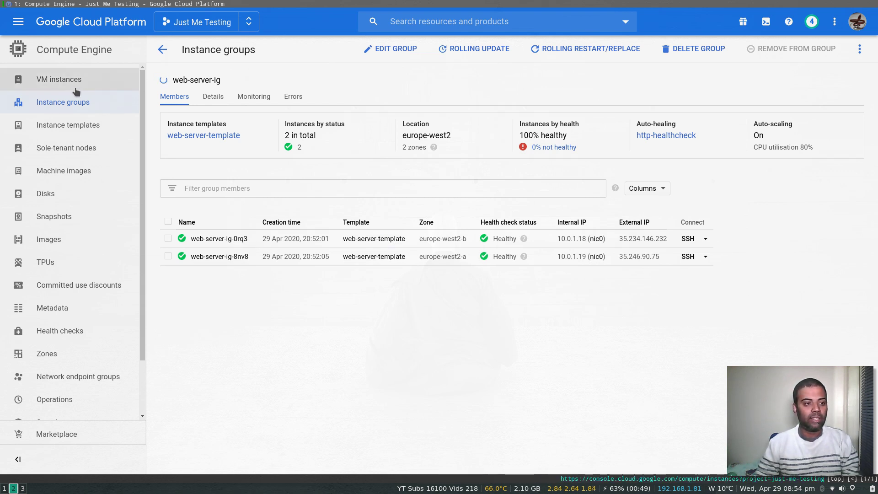
left_click(90, 107)
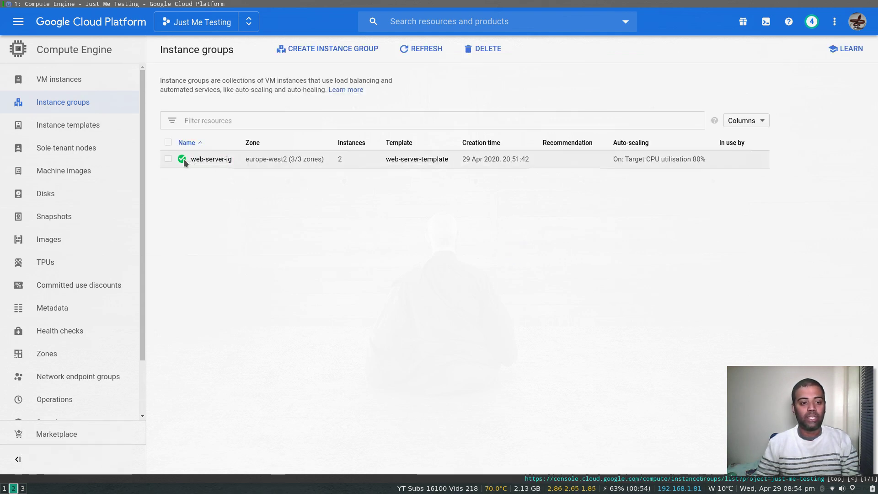
Step: Consult the load balancing diagram and open the Load balancing page of Network services
left_click(18, 22)
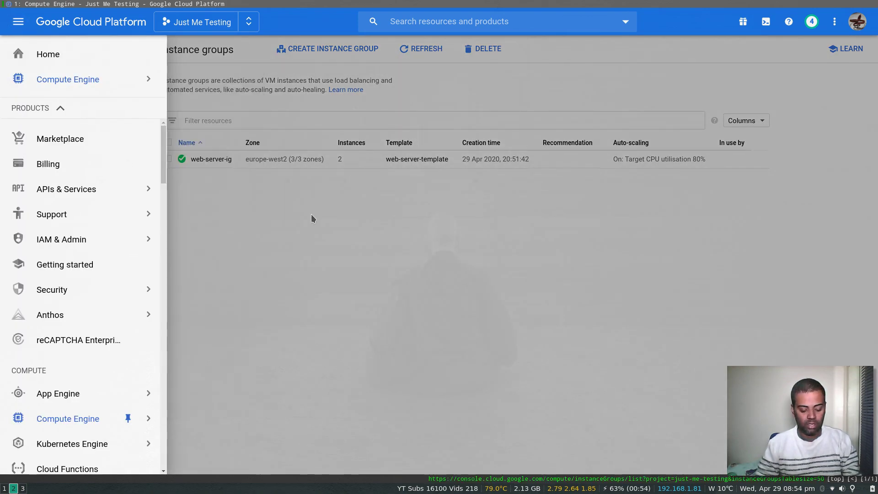
key("super+3")
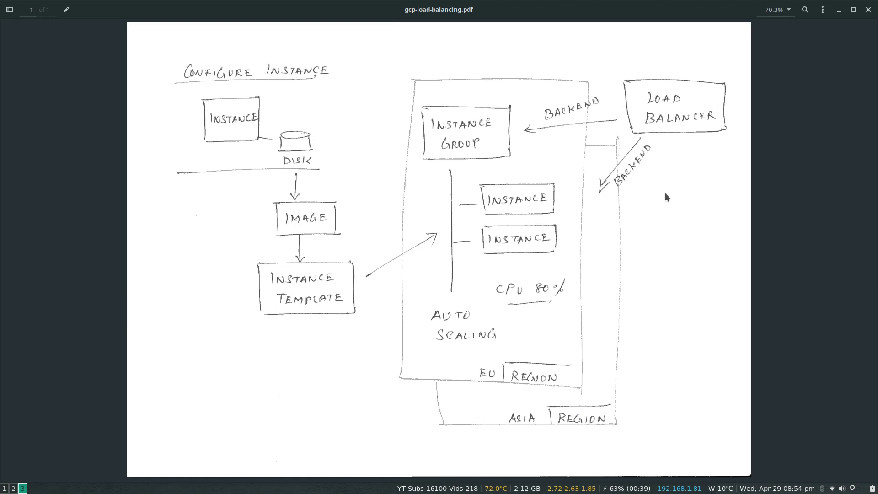
key("super+2")
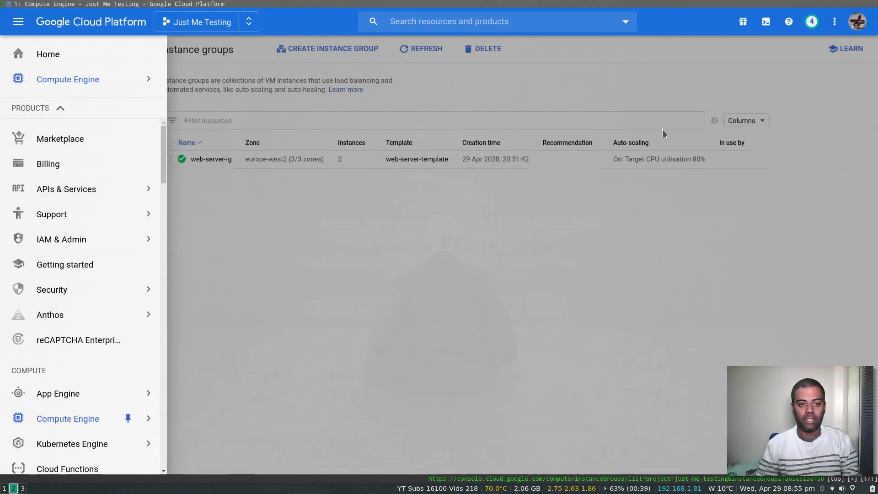
mouse_move(110, 200)
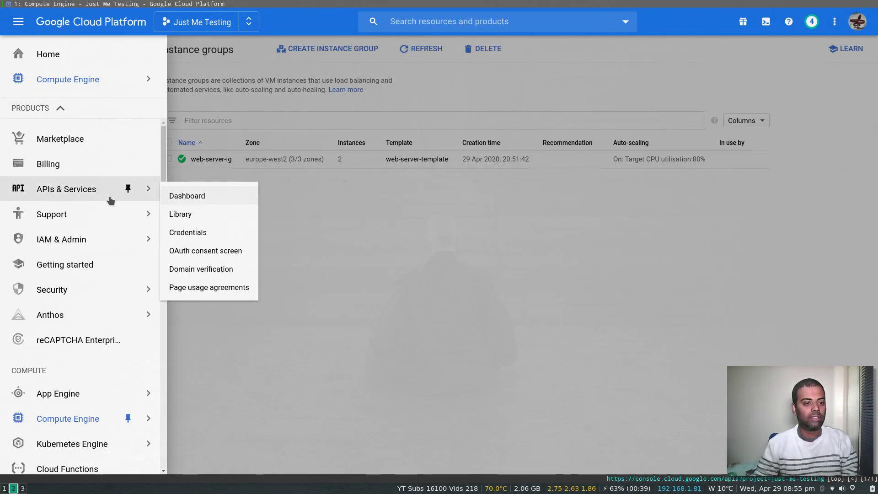
left_click_drag(164, 152, 174, 257)
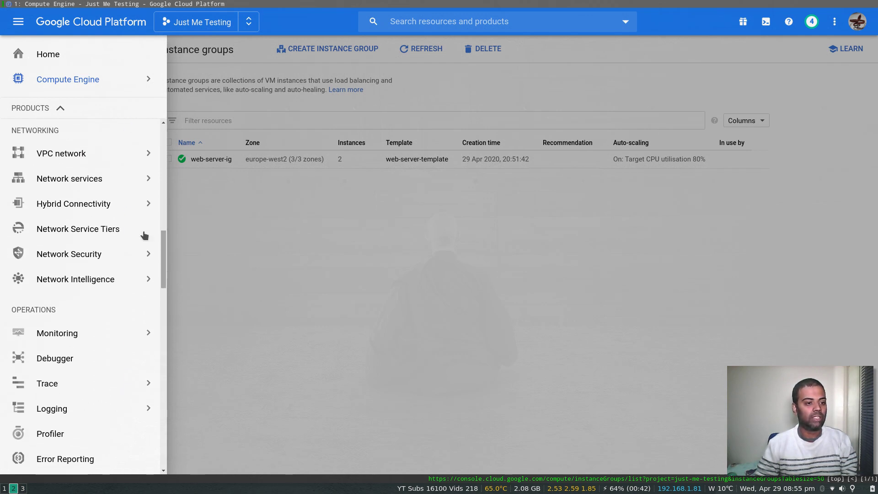
mouse_move(88, 190)
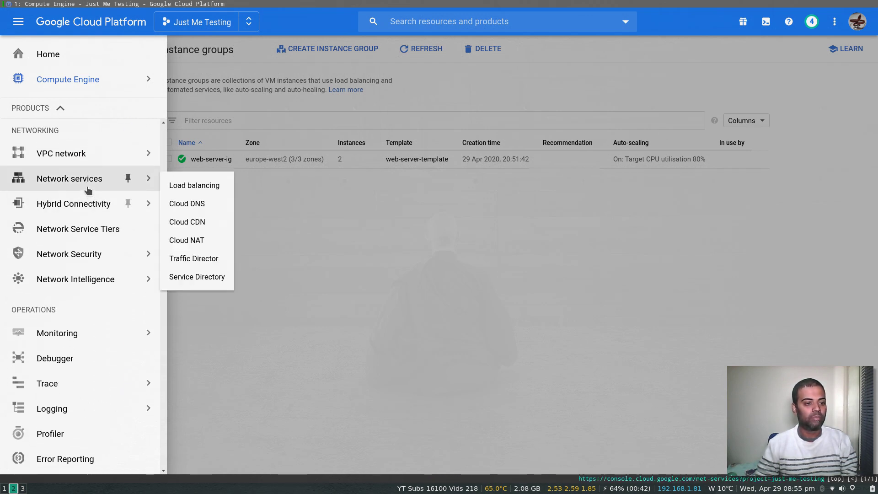
left_click(189, 186)
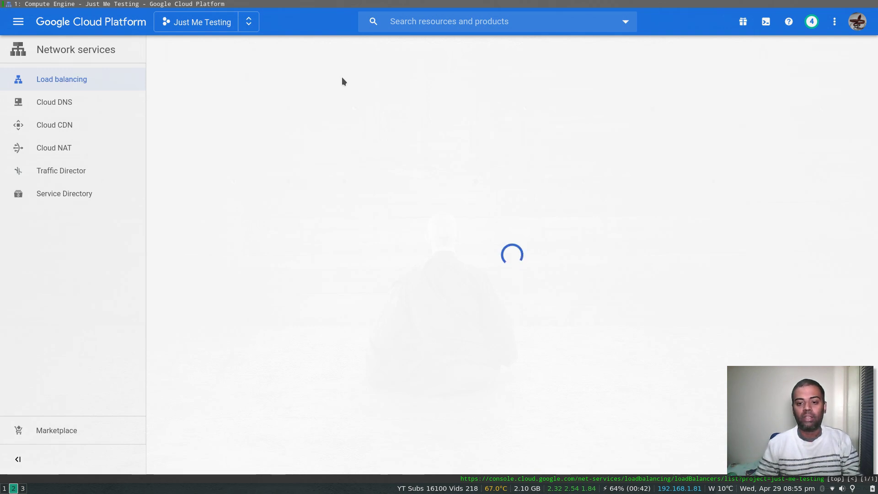
Step: Start a new HTTP(S) load balancer that handles traffic from the Internet to the VMs
left_click(432, 211)
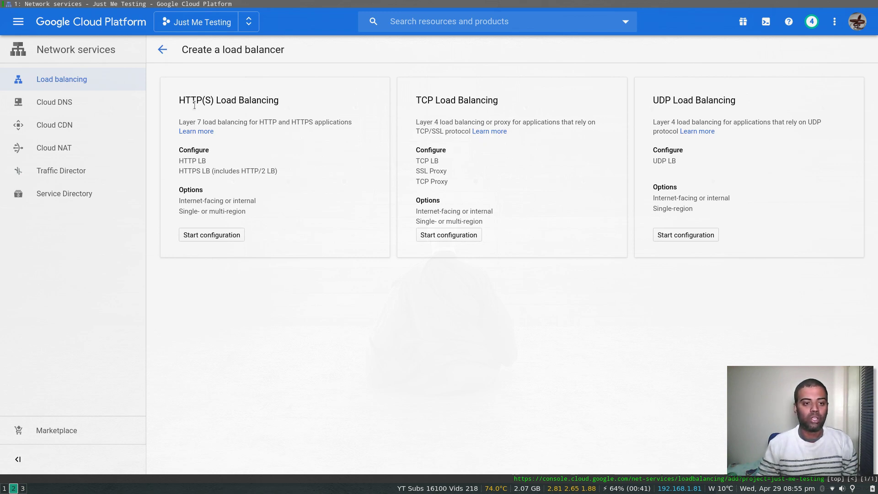
left_click(226, 236)
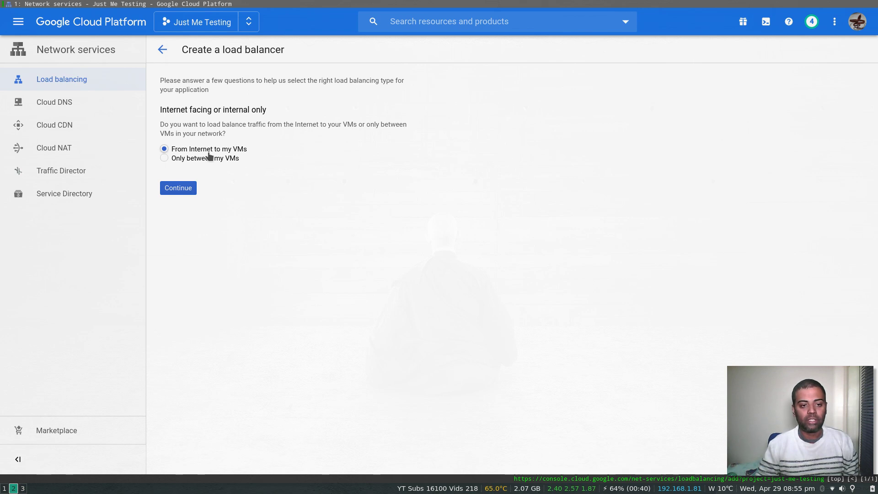
left_click(183, 189)
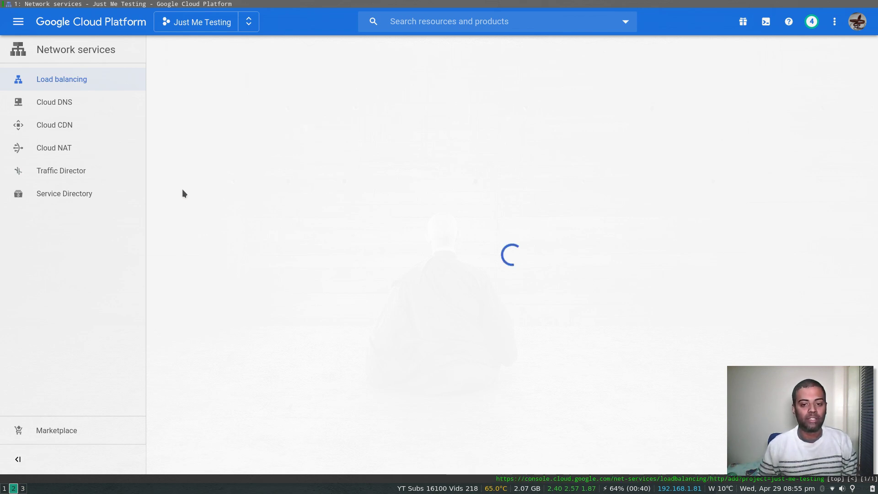
Step: Name the load balancer web-server-lb
left_click(191, 97)
left_click(192, 97)
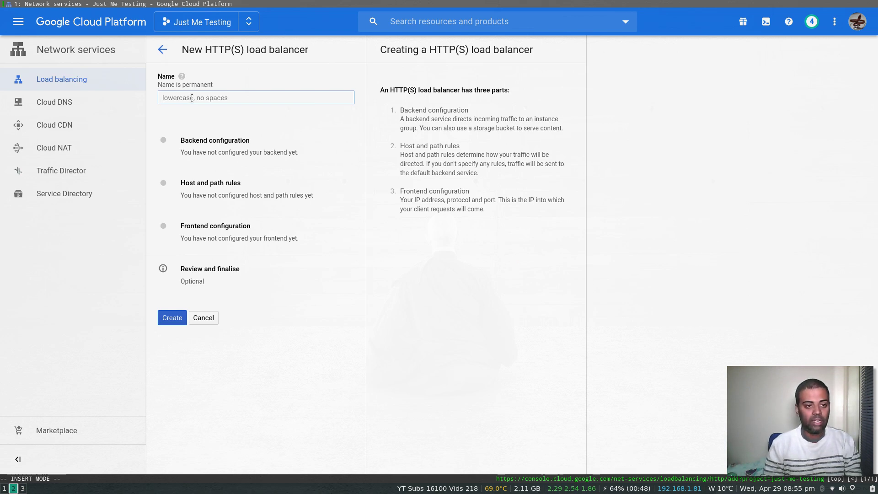
type("web-server")
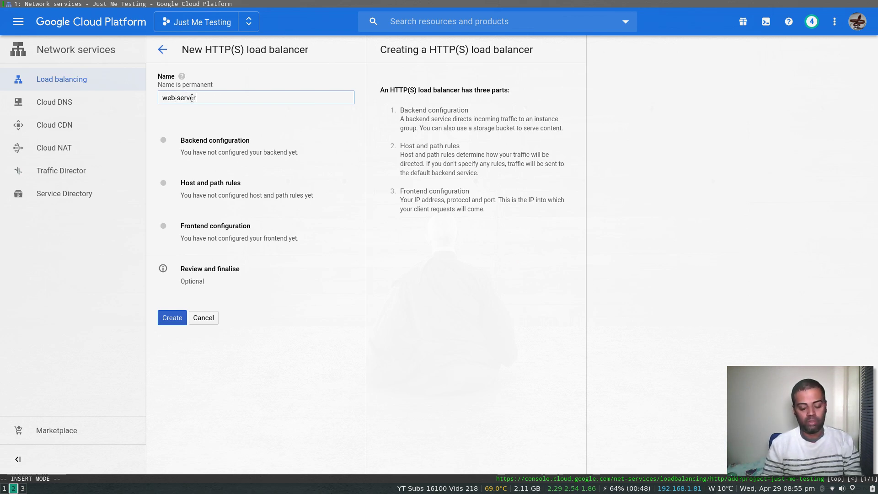
type("-lb")
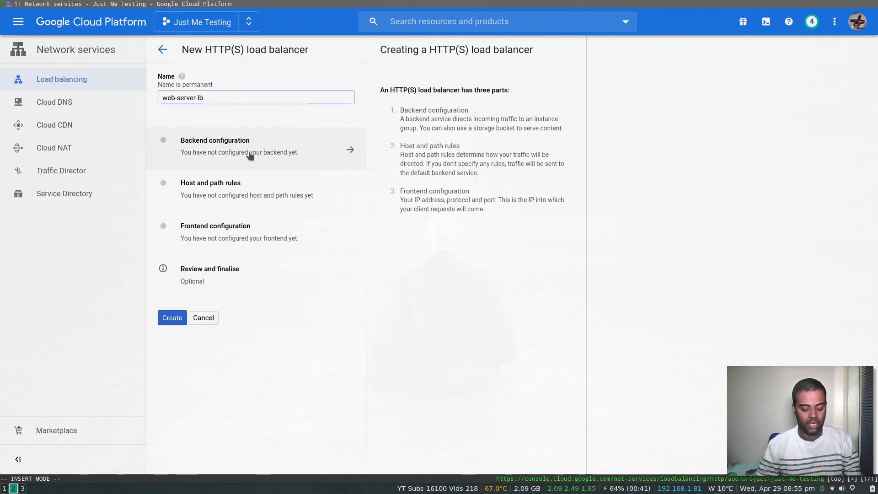
Step: Consult the load balancing diagram and start a new backend service in the load balancer's backend configuration
key("super+3")
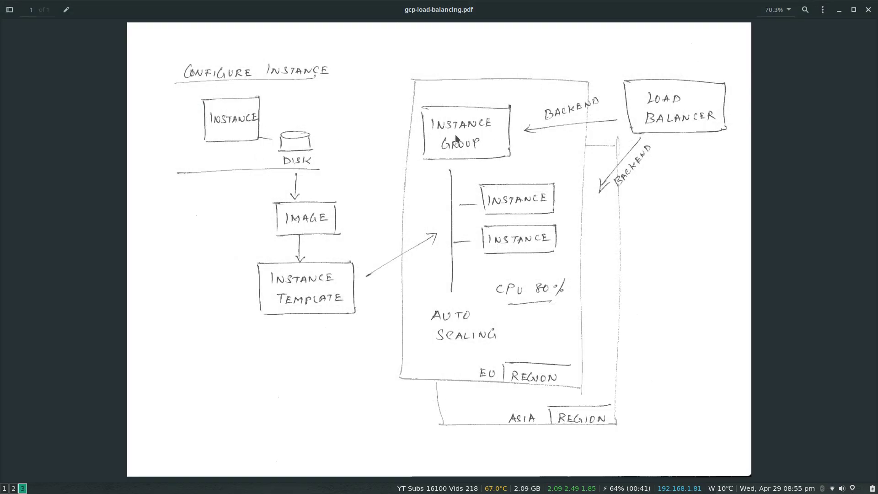
key("super+2")
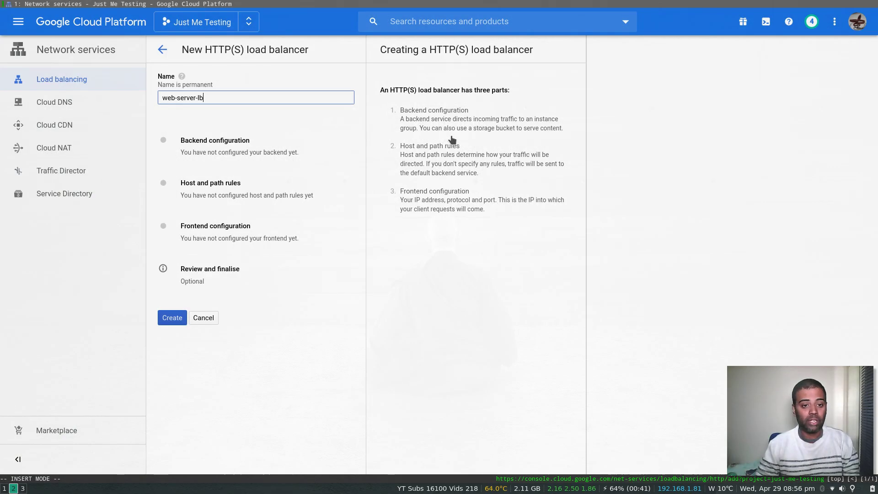
left_click(234, 142)
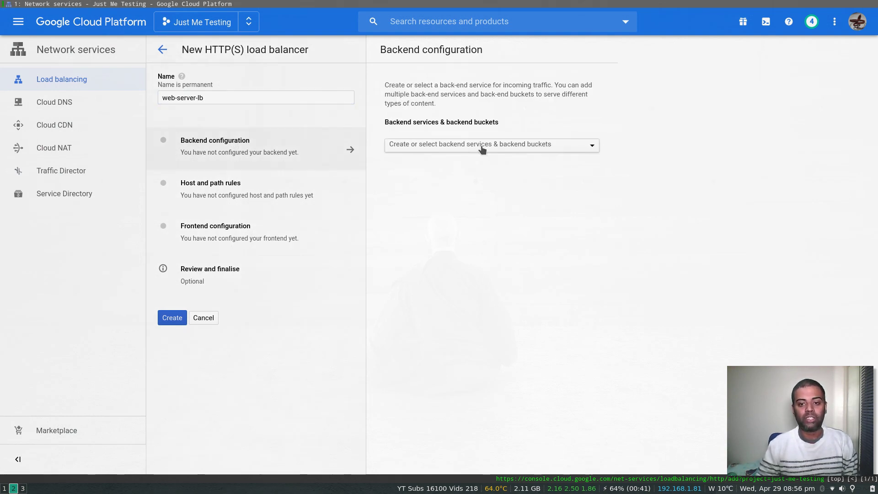
left_click(483, 145)
mouse_move(440, 167)
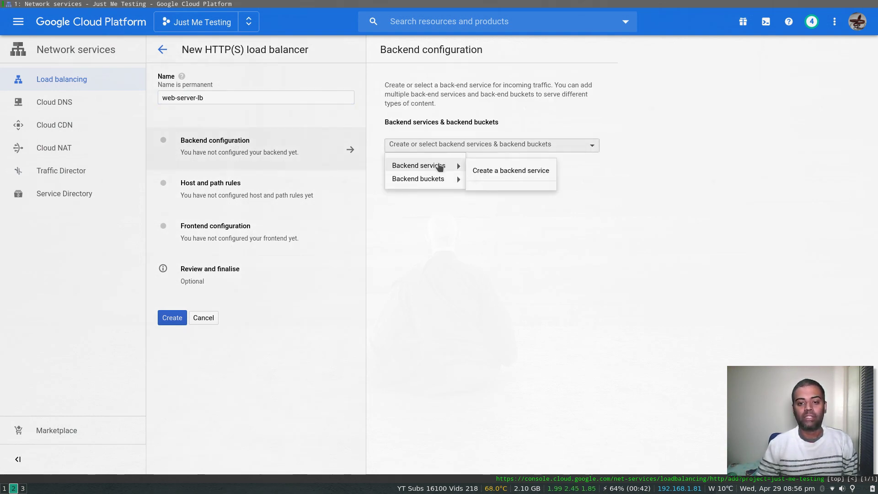
left_click(500, 172)
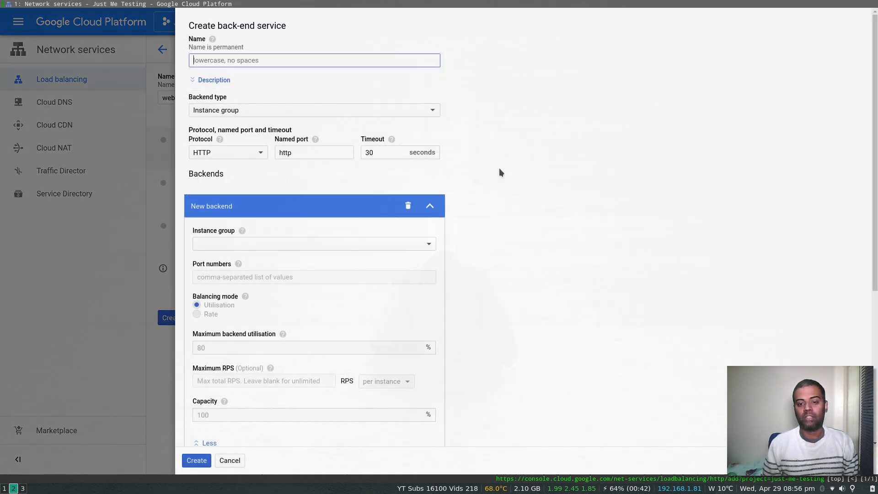
Step: Name the backend service web-server-backend
left_click(290, 60)
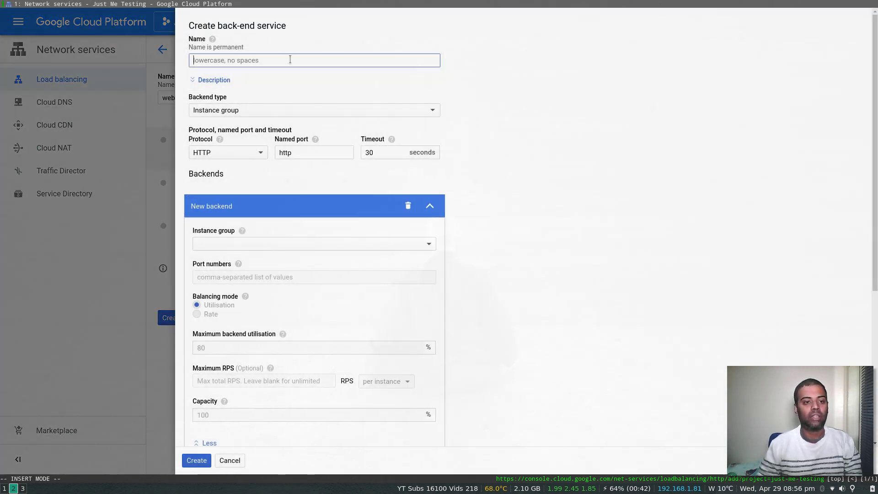
type("i")
key("BackSpace")
type("web-server-backend")
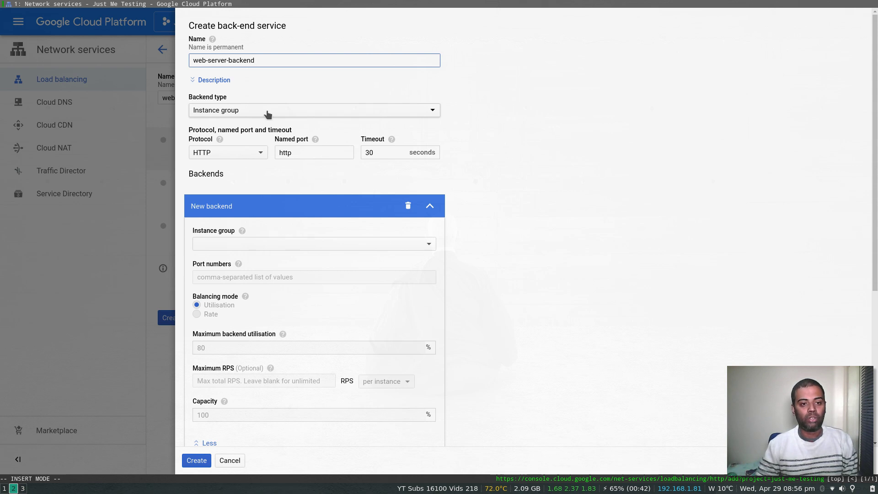
Step: Use the web-server-ig instance group as the backend, balanced by utilisation with a maximum of 50 RPS per instance
left_click(294, 246)
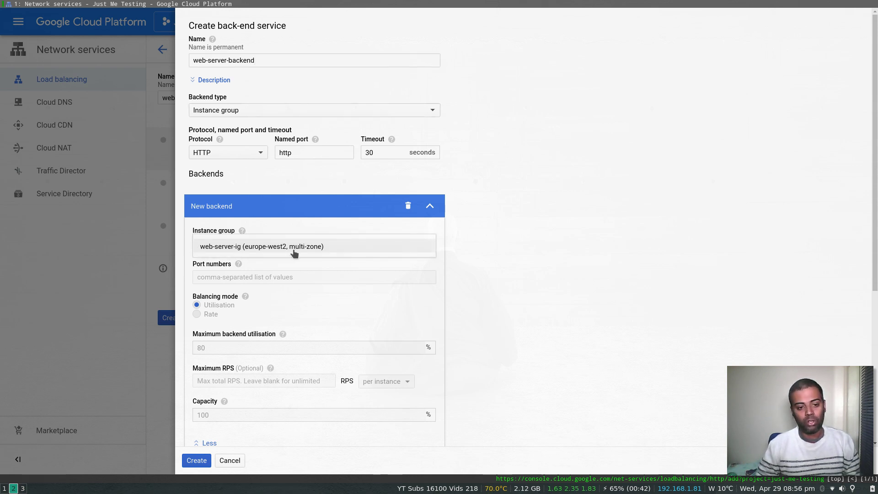
left_click(294, 249)
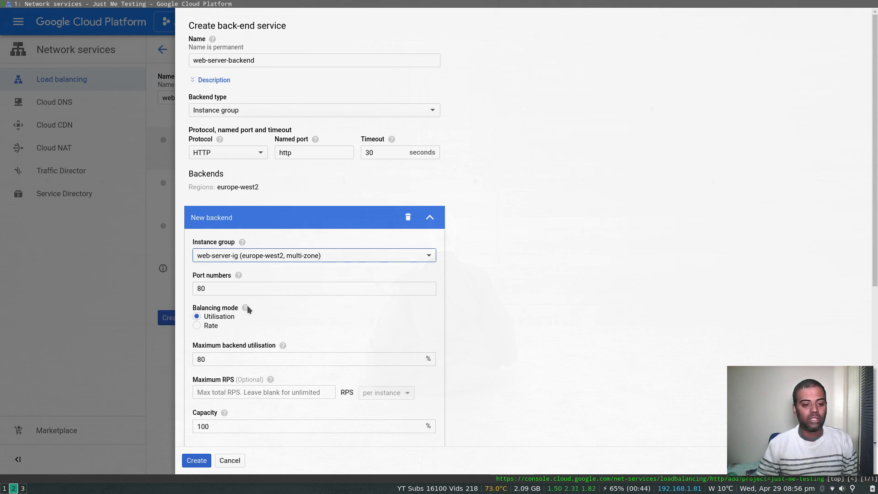
mouse_move(246, 306)
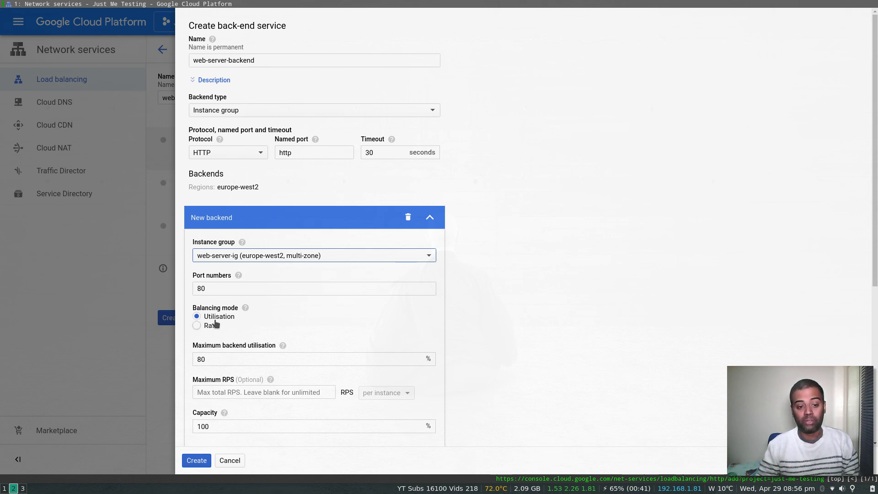
left_click(197, 325)
left_click(246, 354)
type("50")
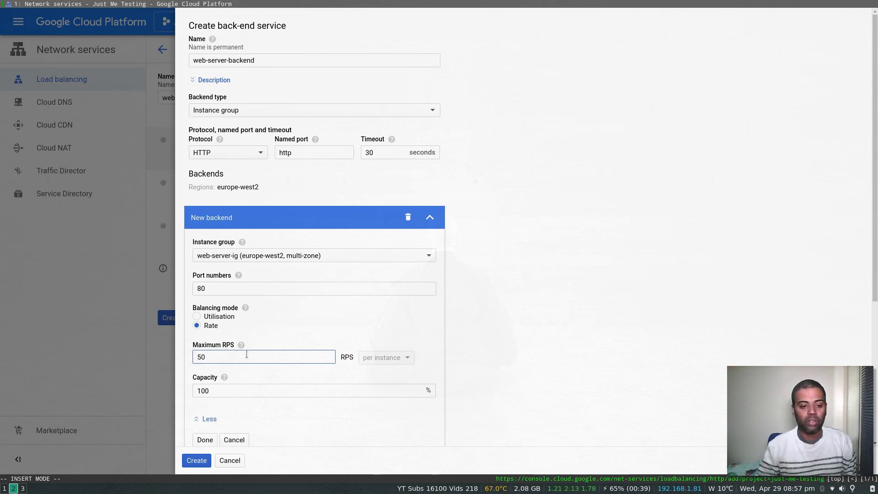
left_click(199, 318)
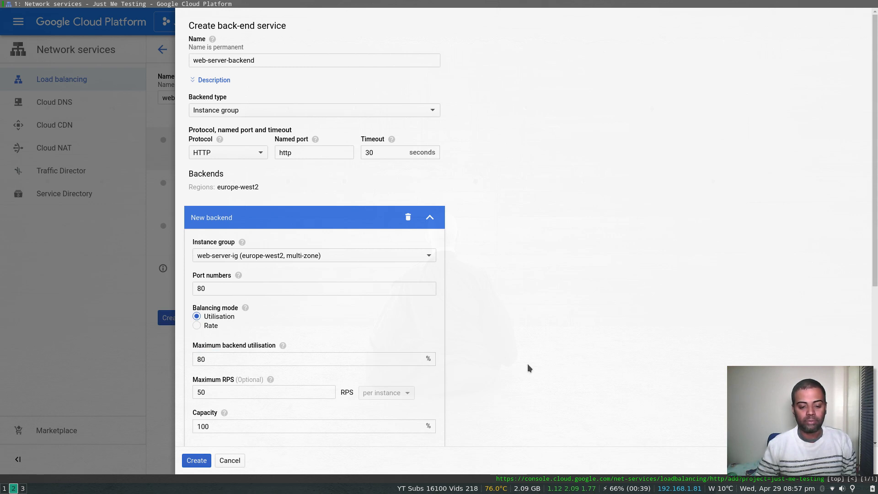
Step: Set the backend service's health check to http-healthcheck (TCP)
left_click_drag(876, 264, 877, 424)
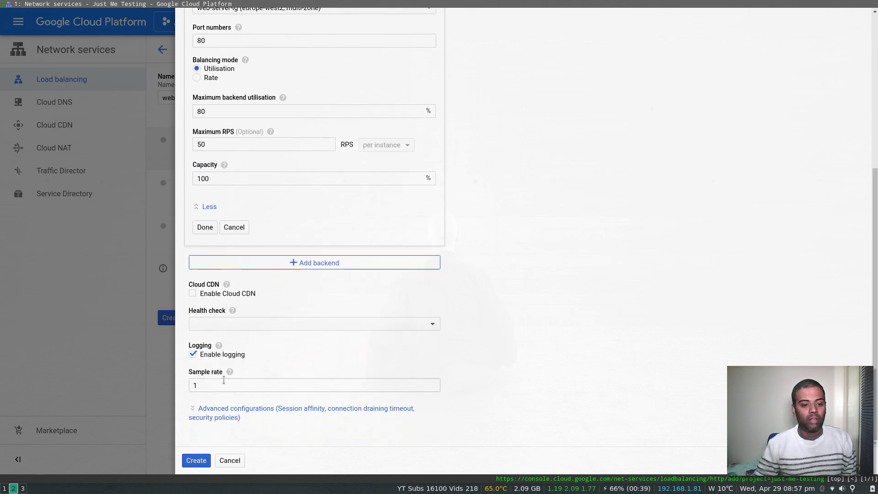
left_click(229, 325)
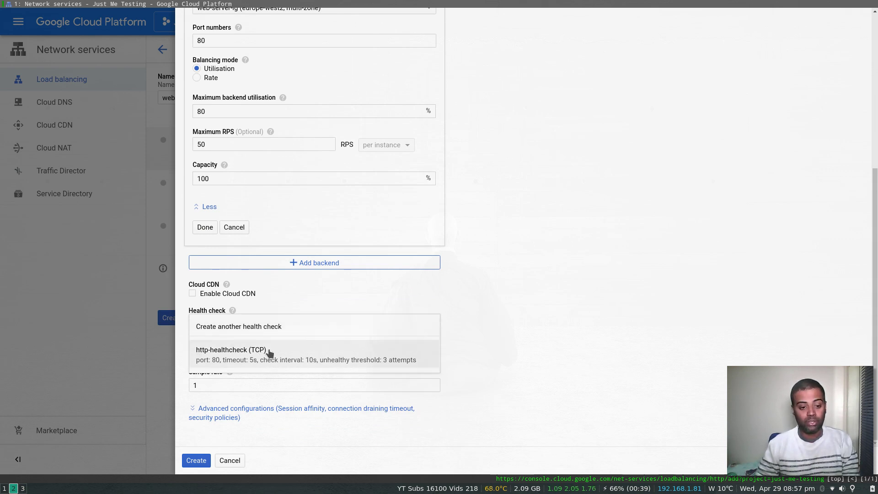
left_click(322, 350)
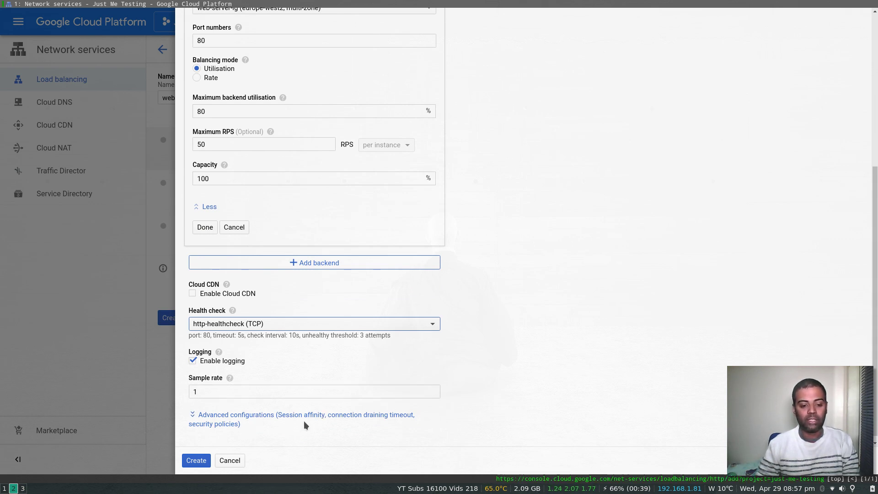
Step: Review the advanced configurations of the backend service and create it
left_click(195, 418)
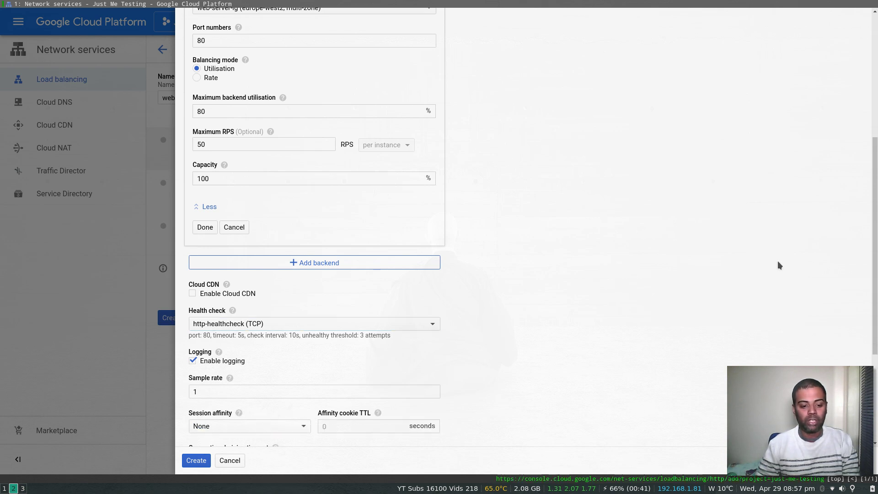
left_click_drag(872, 213, 875, 313)
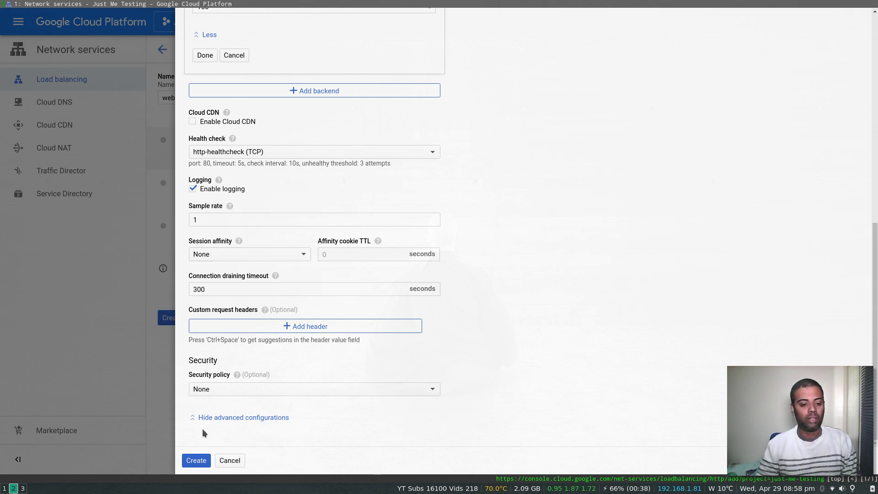
left_click(204, 461)
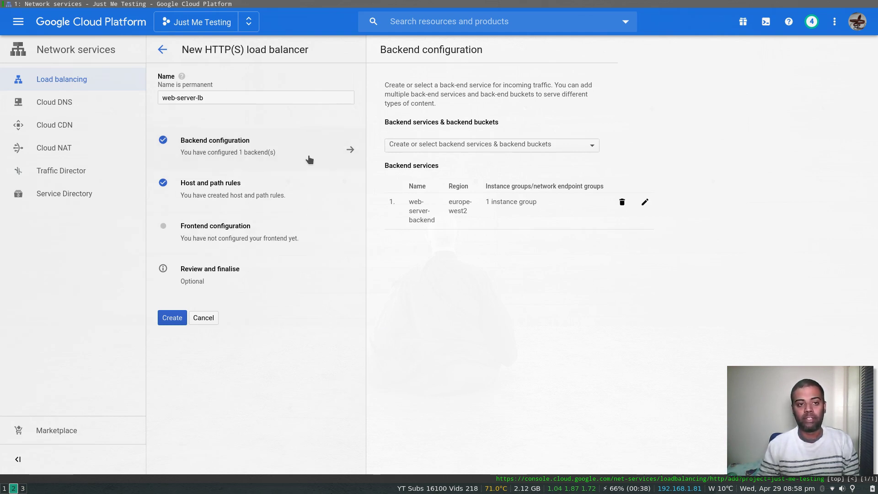
Step: Consult the diagram and direct the default host and path rule to the web-server-backend backend service
key("super+3")
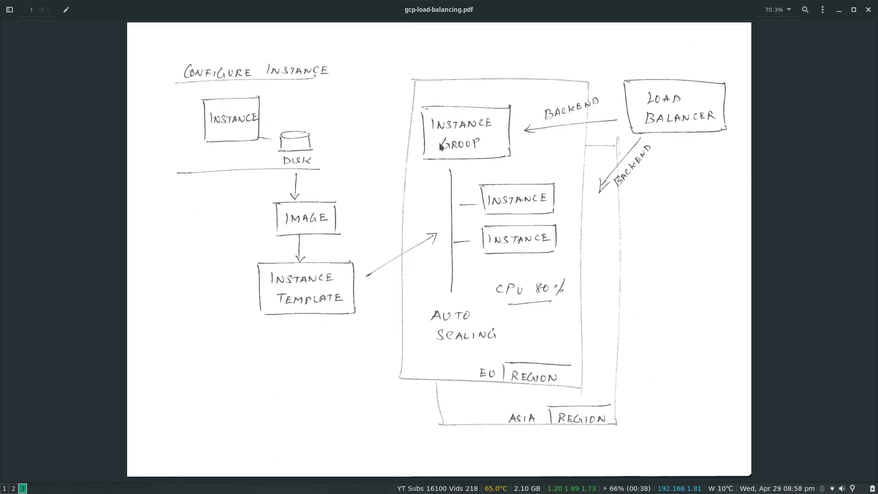
key("super+2")
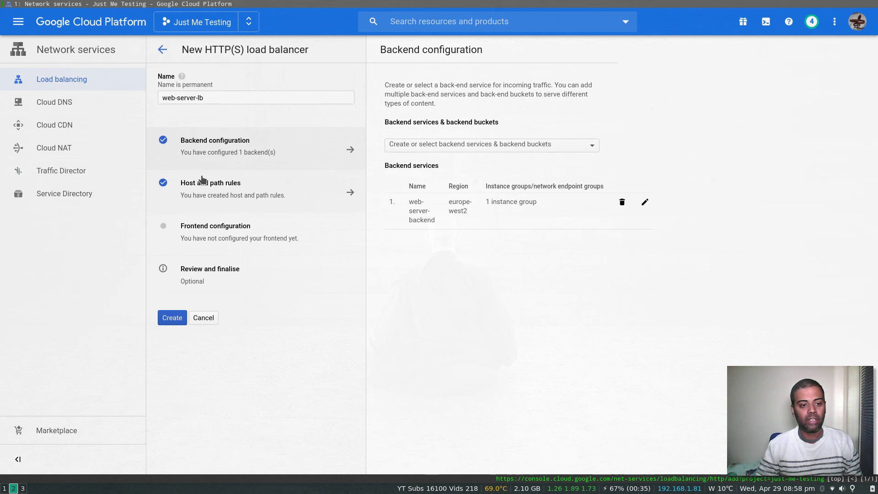
left_click(269, 188)
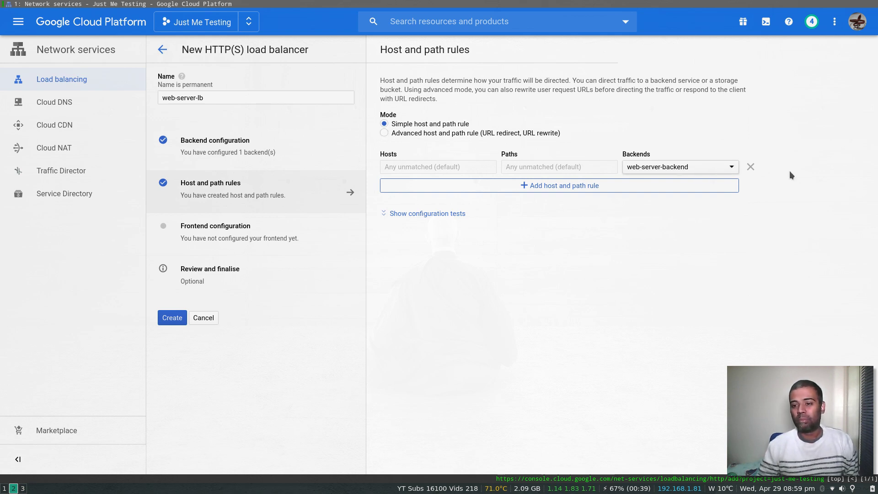
left_click(732, 167)
mouse_move(732, 170)
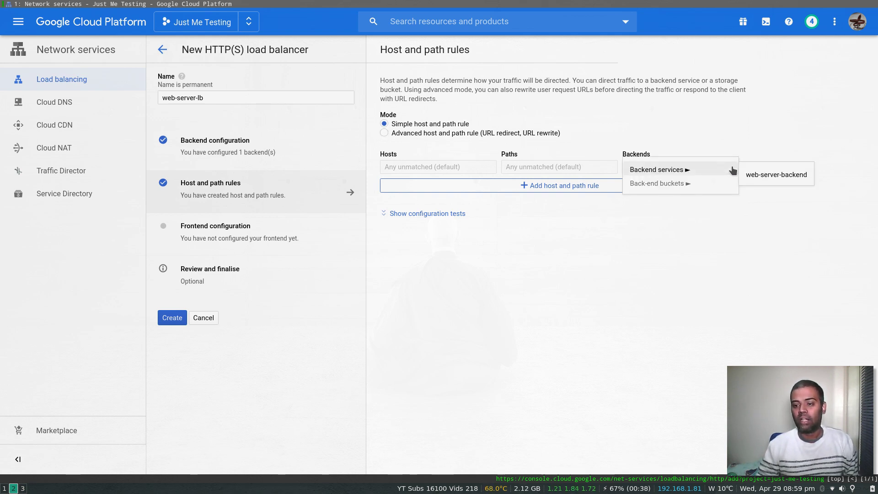
left_click(776, 175)
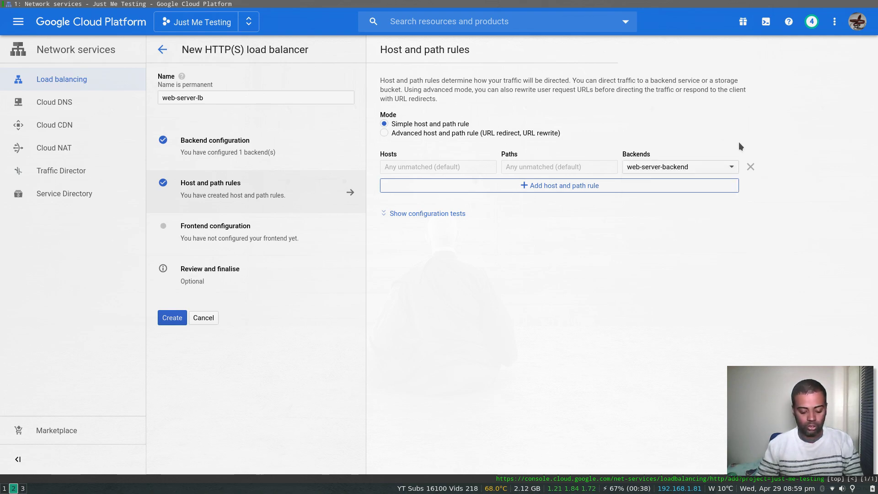
Step: Check the diagram again and configure an HTTP frontend with an ephemeral IPv4 address on port 80
key("super+3")
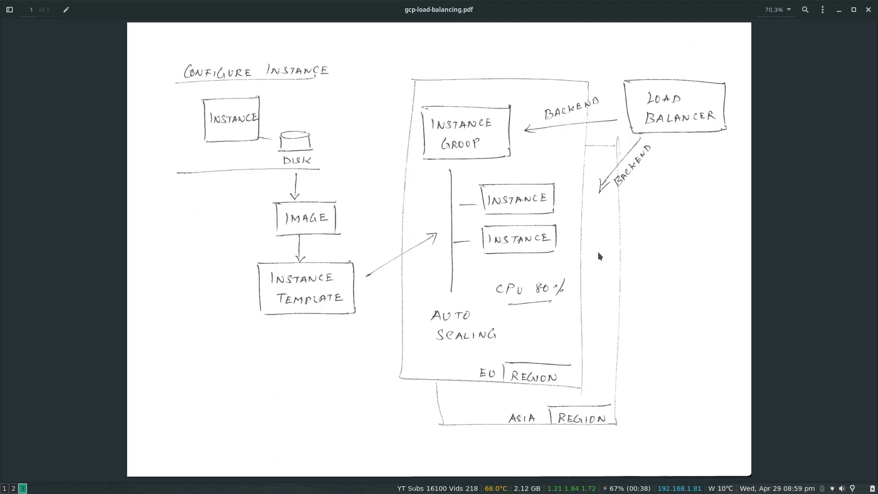
key("super+2")
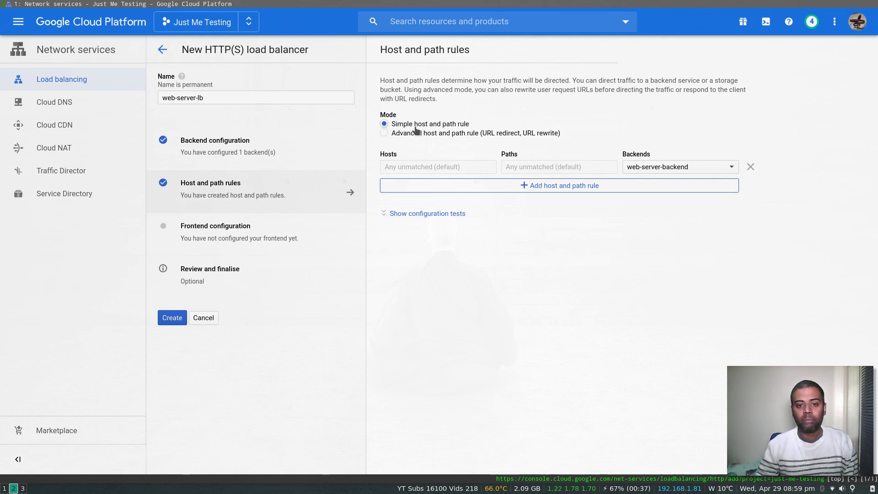
left_click(225, 233)
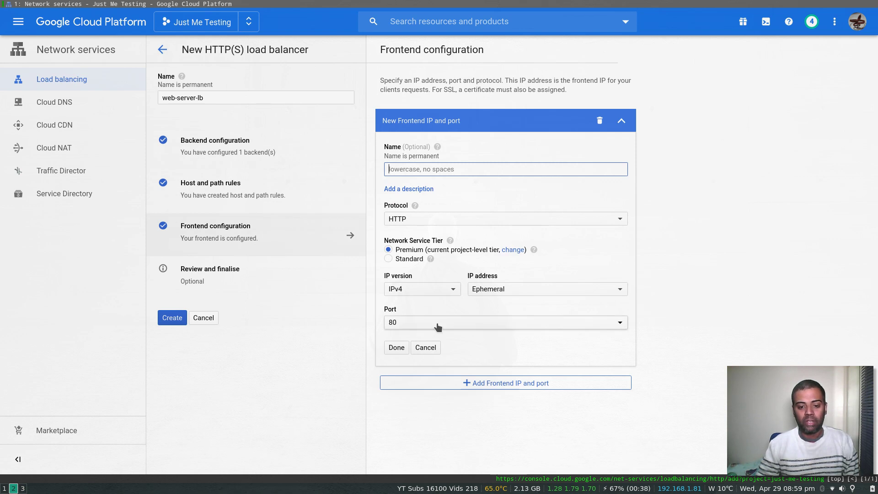
left_click(395, 347)
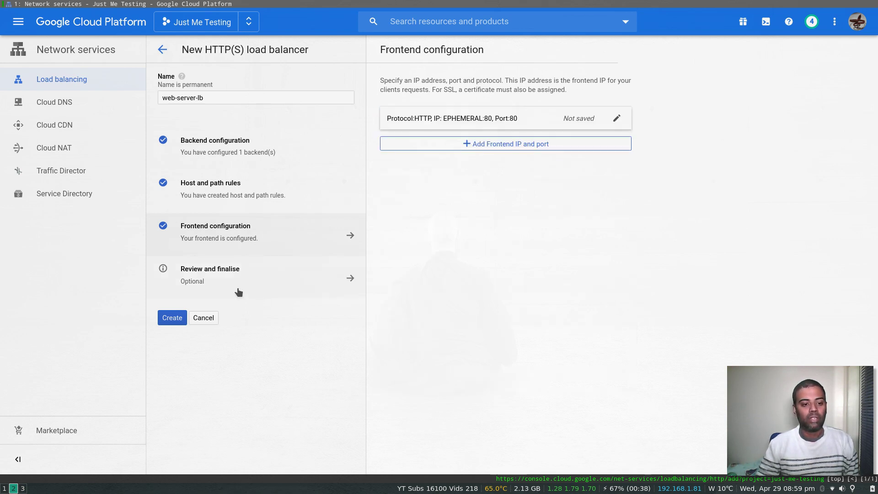
Step: Review the load balancer's backend, host and path rules and frontend, and create the load balancer
left_click(177, 275)
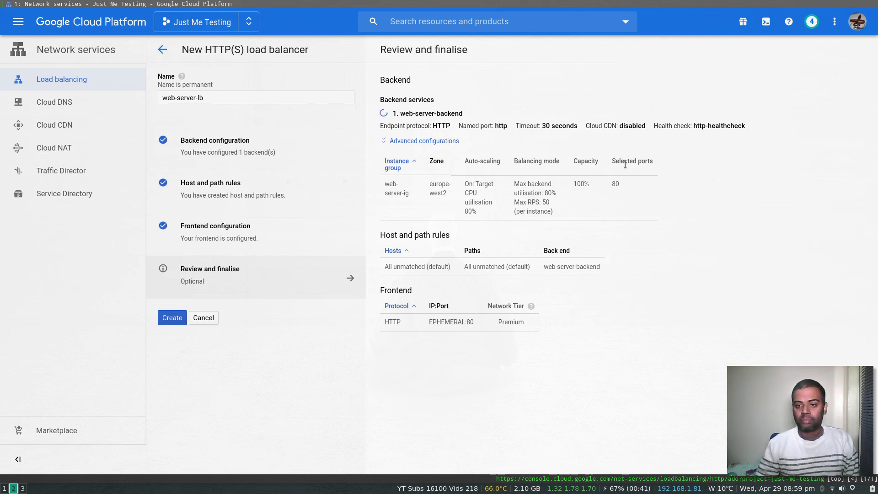
left_click(173, 319)
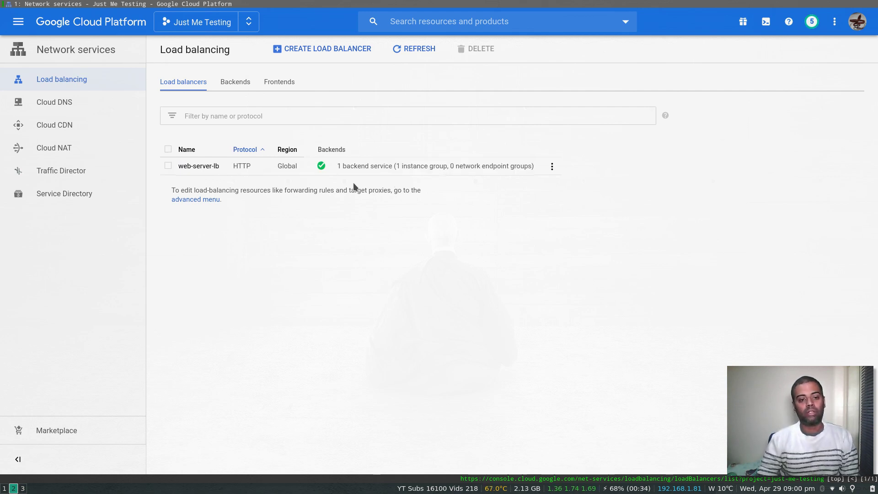
Step: Open the details of web-server-lb and examine its frontend, path rules and backend instance group
left_click(199, 167)
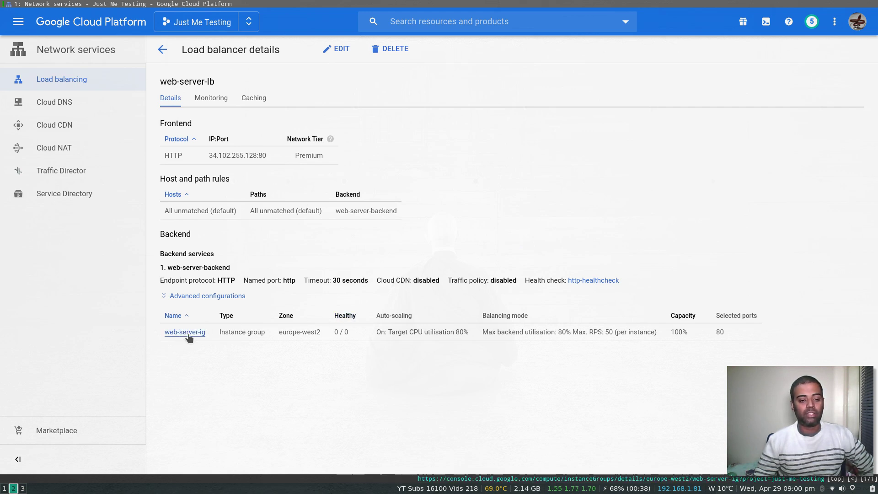
left_click(201, 337)
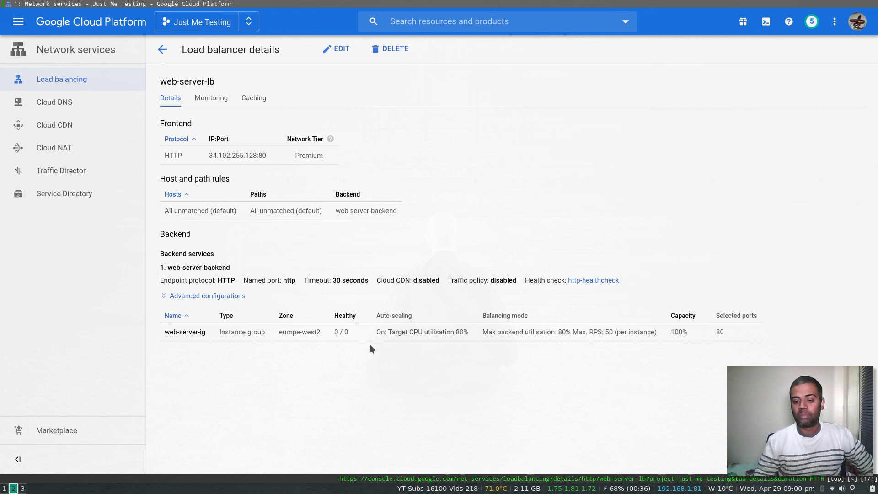
left_click(186, 193)
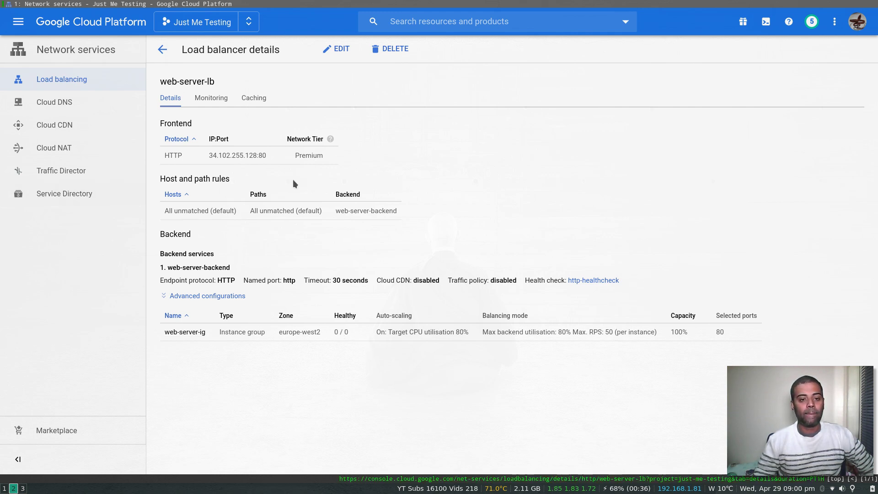
Step: Copy the load balancer's frontend IP address and open it in a new browser tab to test it
double_click(216, 156)
key("ctrl+c")
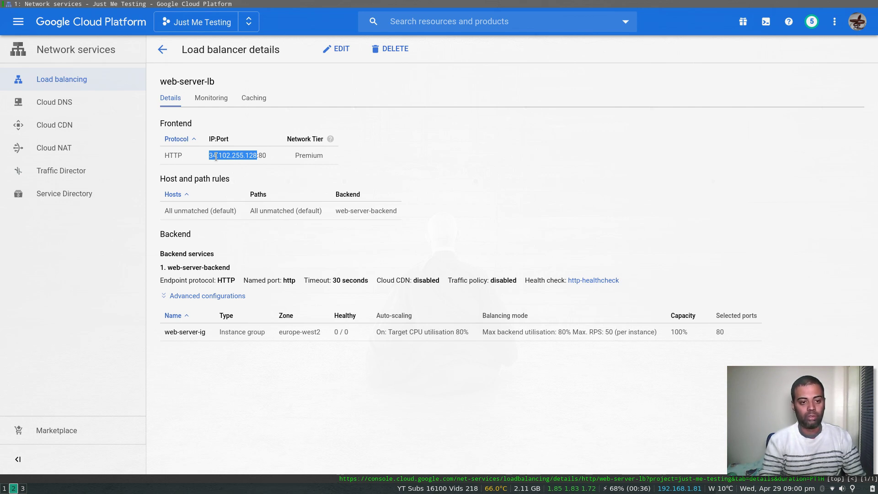
key("shift+o")
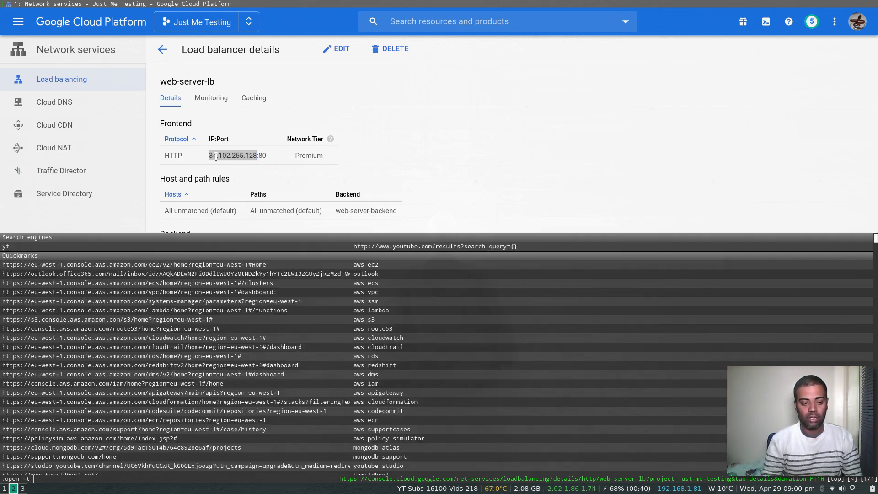
key("shift+Insert")
key("Return")
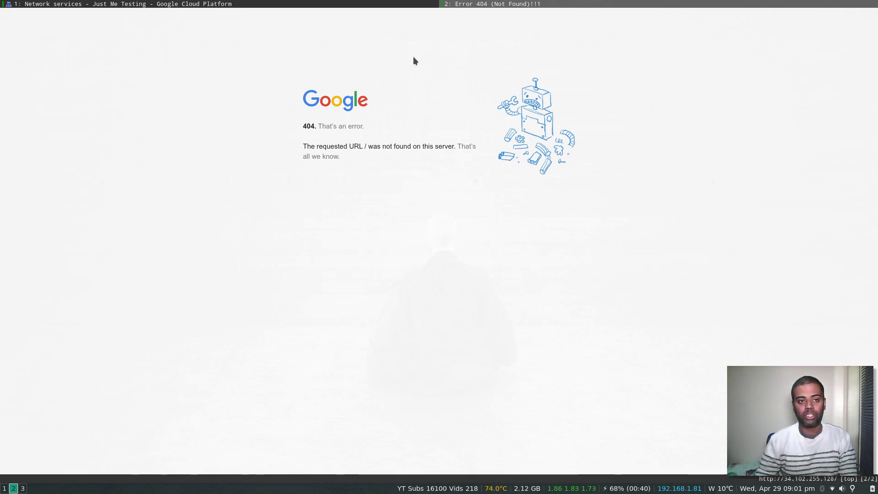
Step: Return to the console, open web-server-backend from the load balancing backends, and examine its instance health, traffic and general properties
left_click(269, 5)
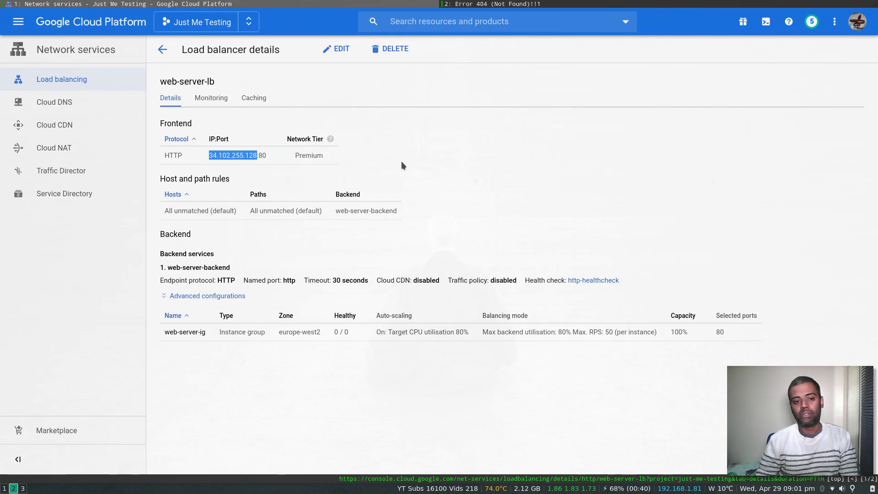
left_click(446, 184)
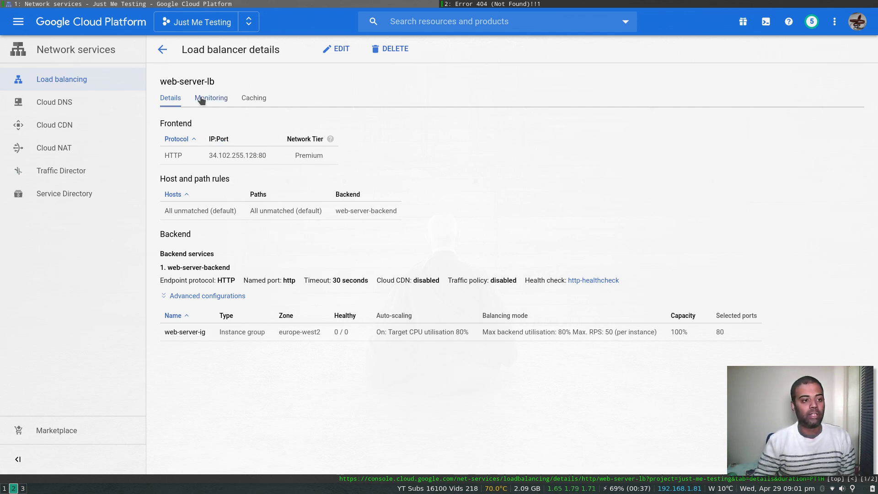
left_click(77, 84)
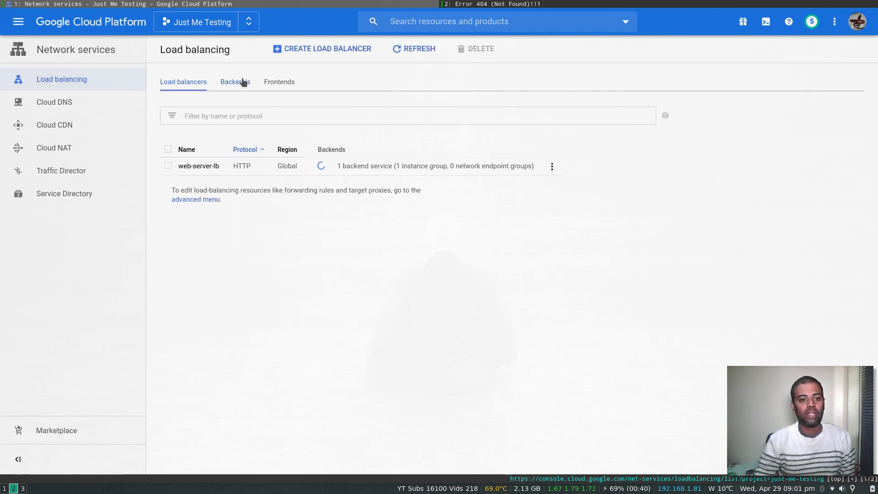
left_click(238, 82)
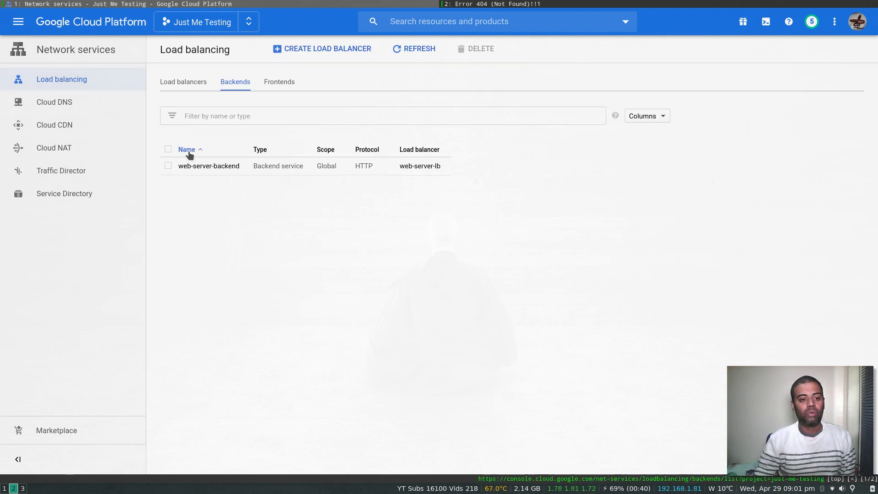
left_click(203, 167)
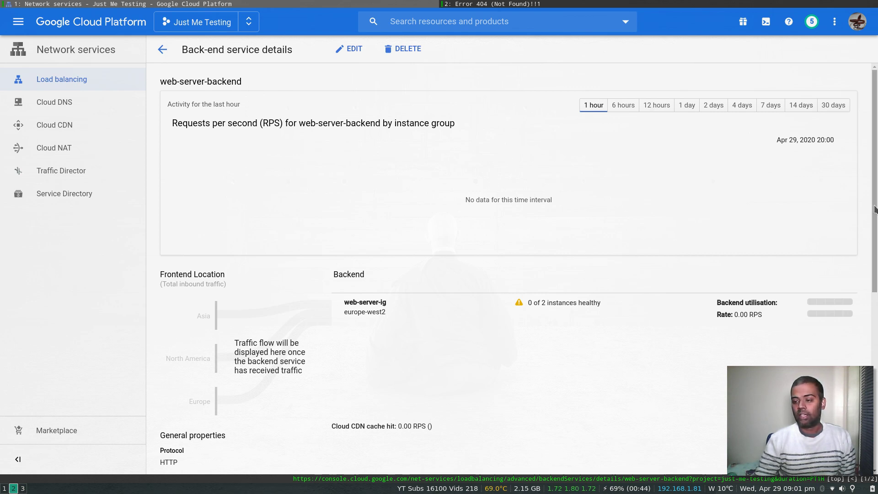
scroll(865, 262, "down", 2)
mouse_move(865, 259)
left_mouse_down()
mouse_move(861, 241)
mouse_move(870, 270)
left_mouse_up()
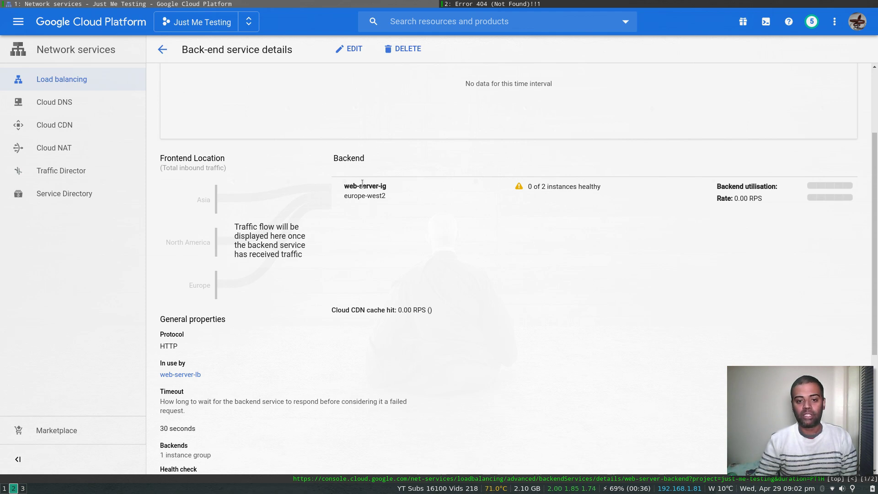
mouse_move(358, 186)
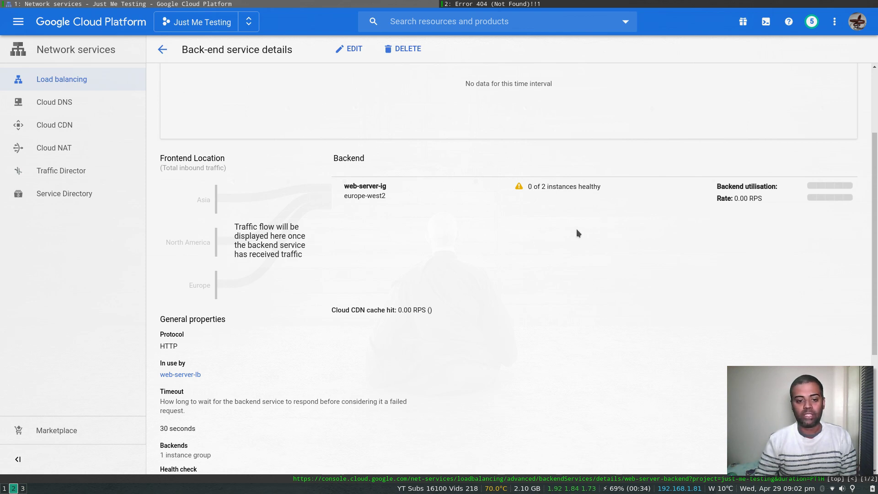
scroll(479, 250, "up", 2)
scroll(478, 250, "down", 5)
scroll(478, 249, "up", 7)
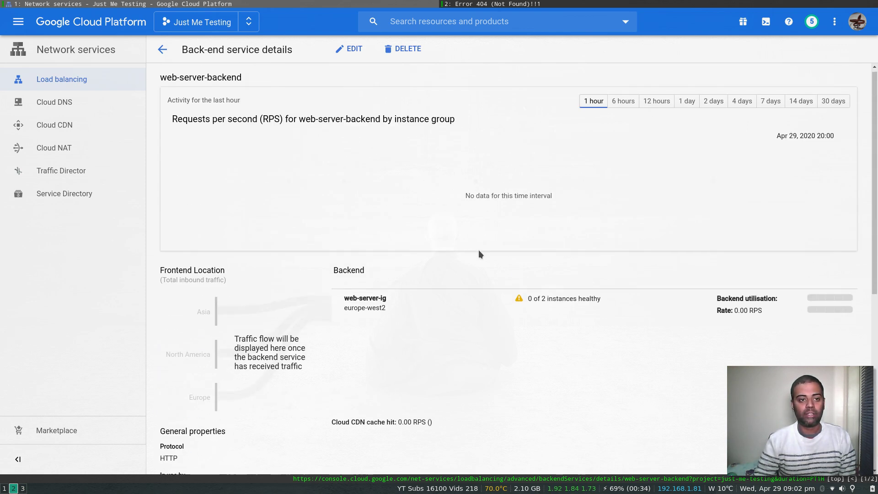
Step: Check the test page again, refresh the load balancers list, and open web-server-lb to examine its backend health
left_click(162, 49)
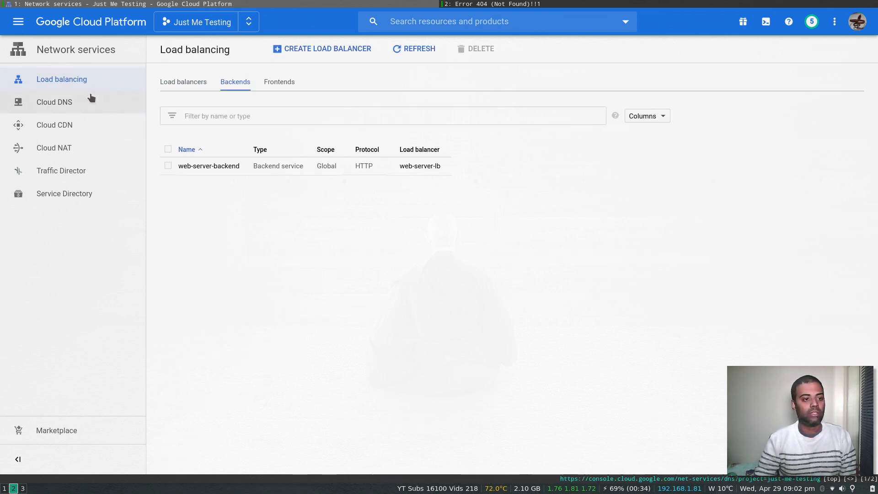
left_click(81, 82)
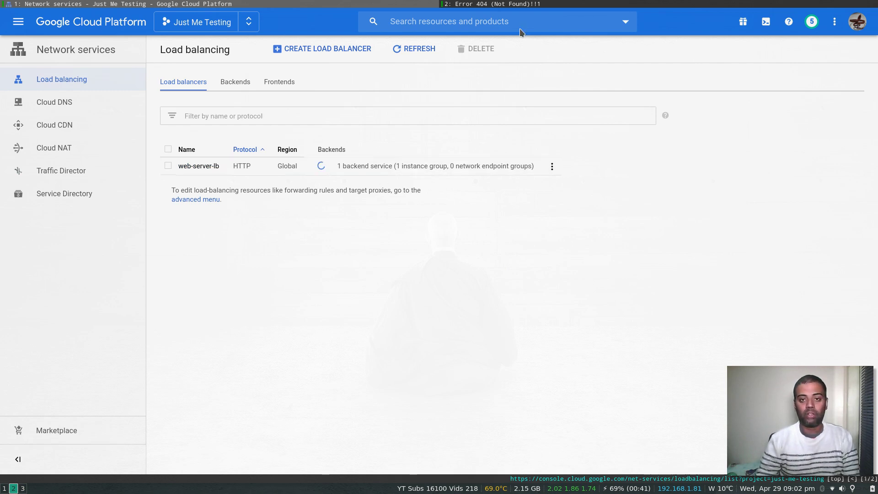
left_click(498, 4)
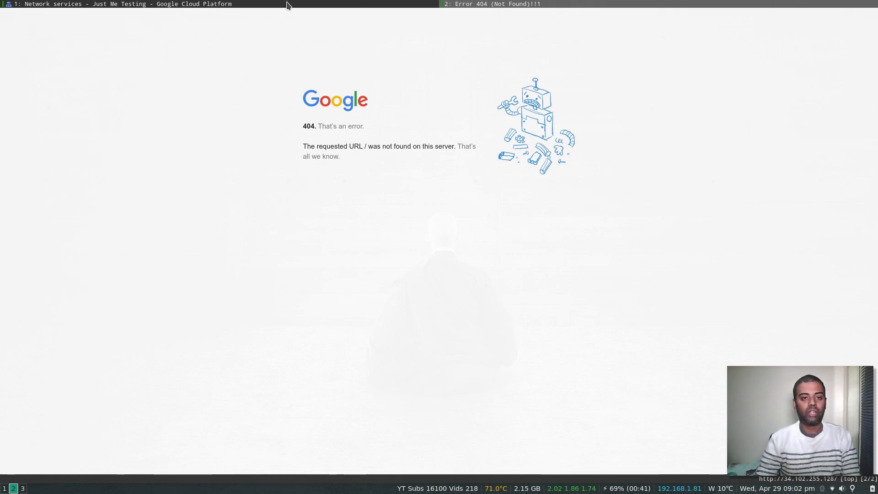
left_click(290, 3)
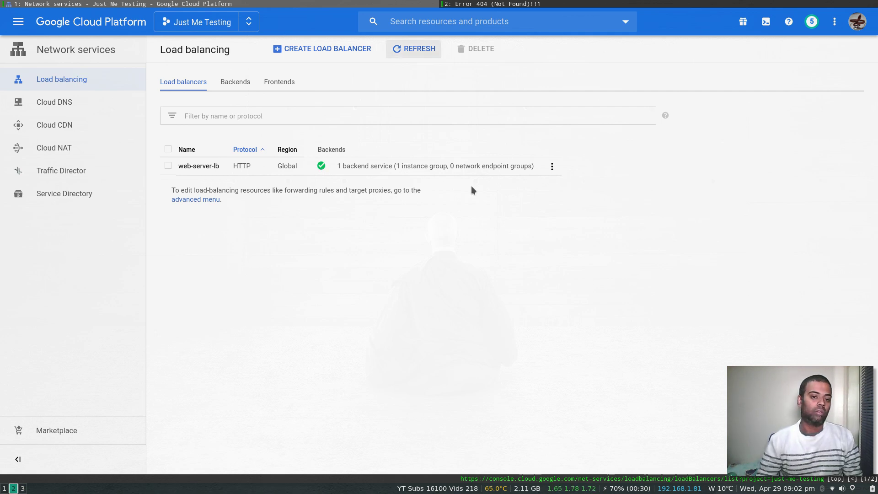
left_click(206, 166)
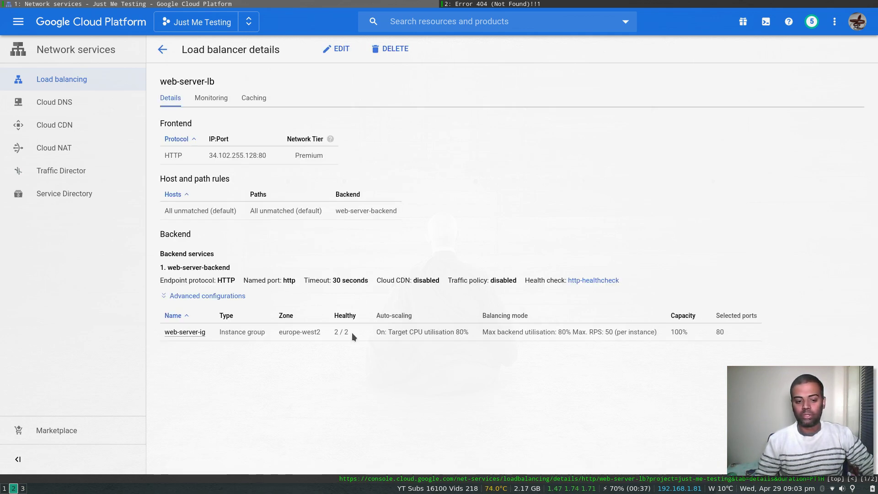
Step: Go back to the backends list and open web-server-backend to recheck the health of web-server-ig
left_click(163, 50)
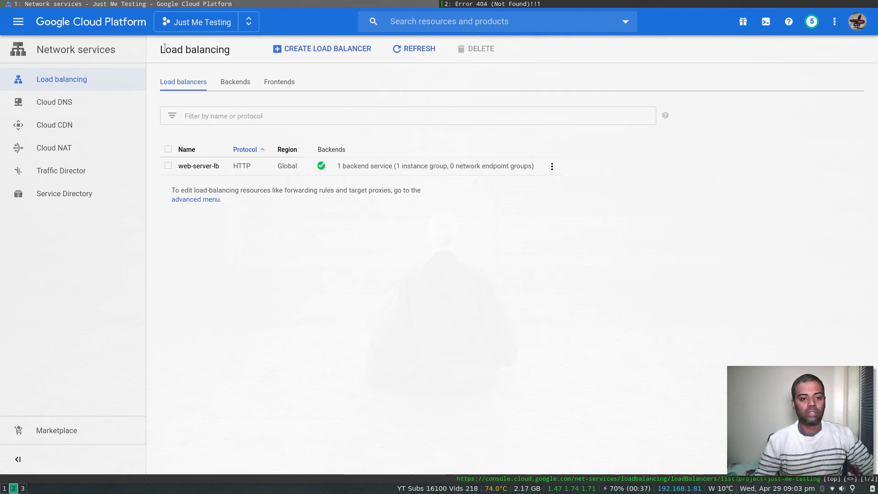
left_click(231, 83)
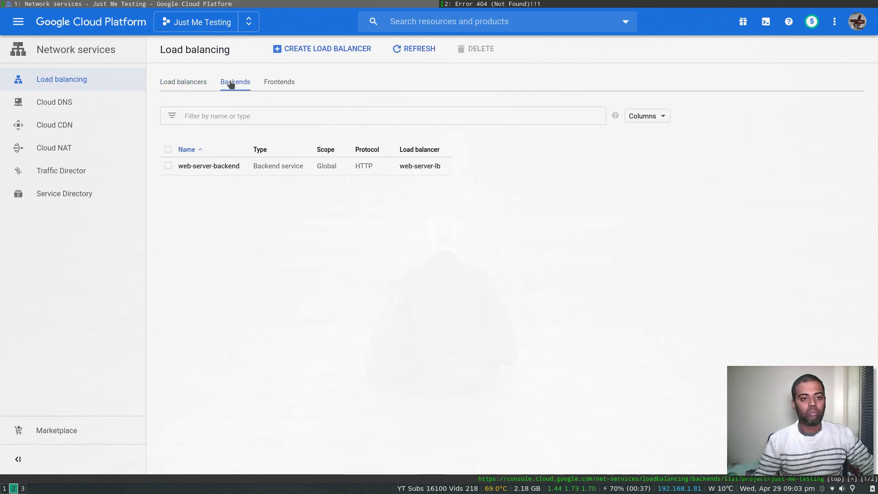
left_click(208, 166)
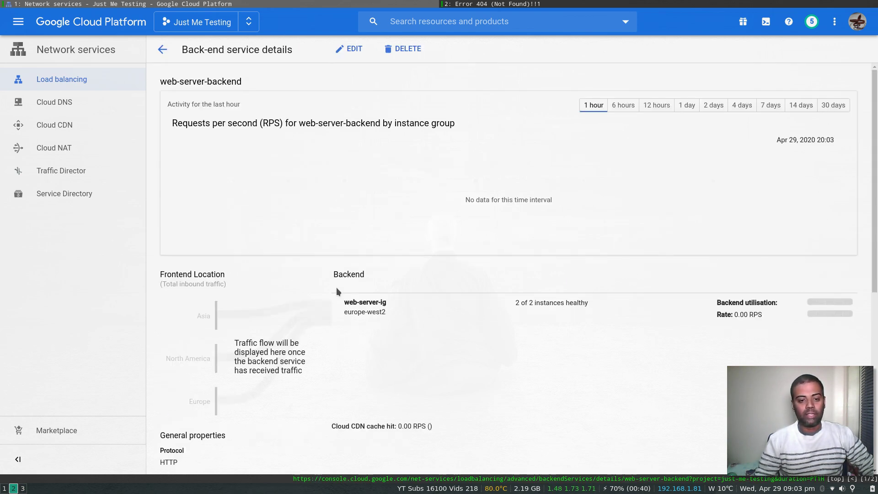
Step: Reload the load balancer's frontend IP page to retest it, checking the backend service details between attempts
left_click(503, 5)
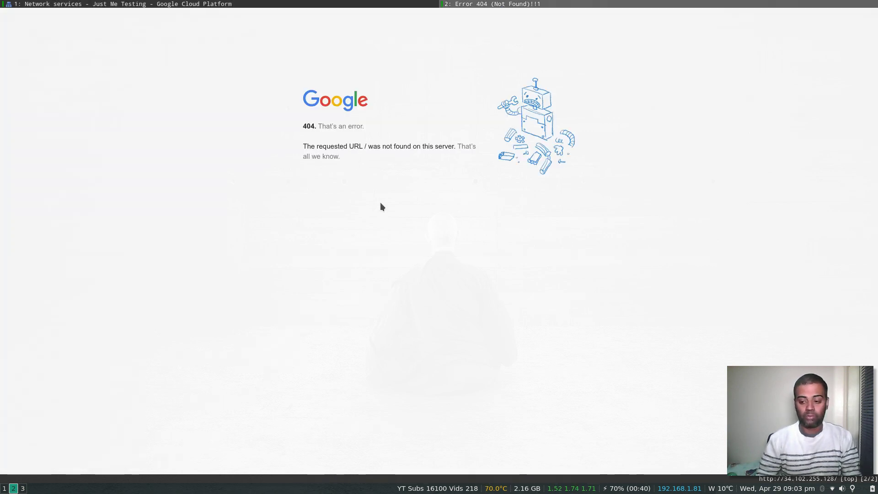
key("r")
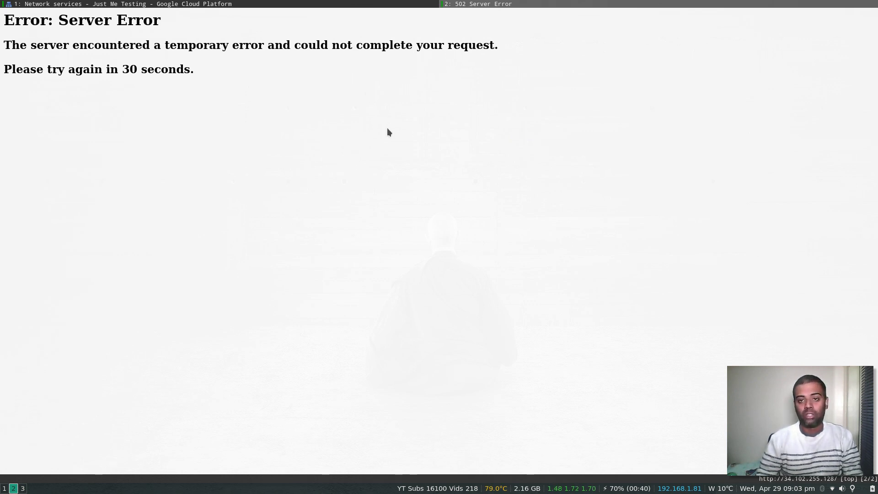
left_click(296, 4)
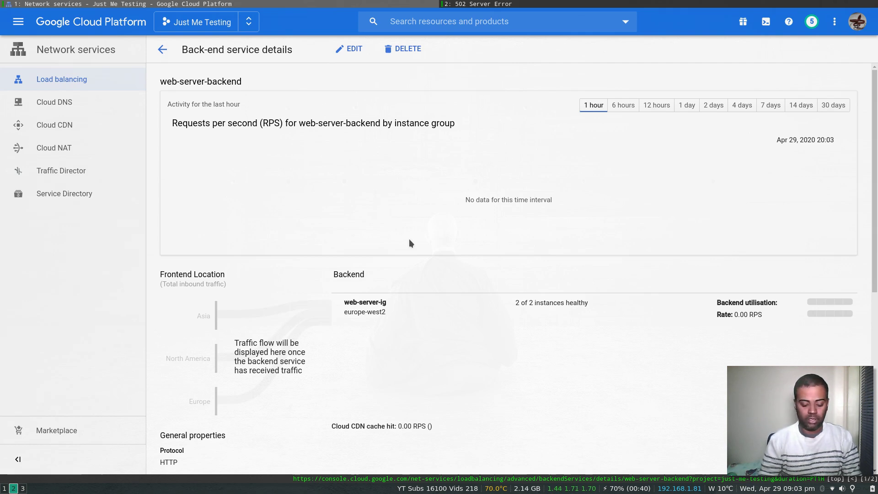
left_click(613, 4)
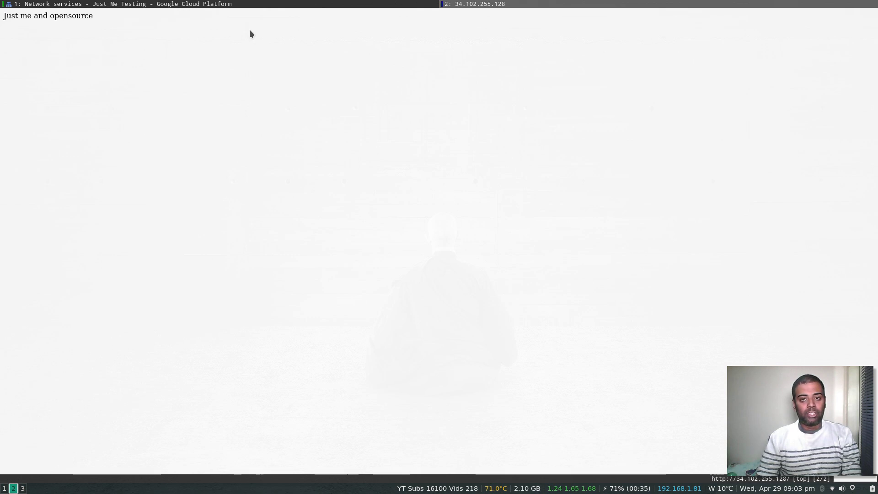
Step: Reopen web-server-backend's details to look for recorded traffic, and view the frontend IP test page again
left_click(204, 4)
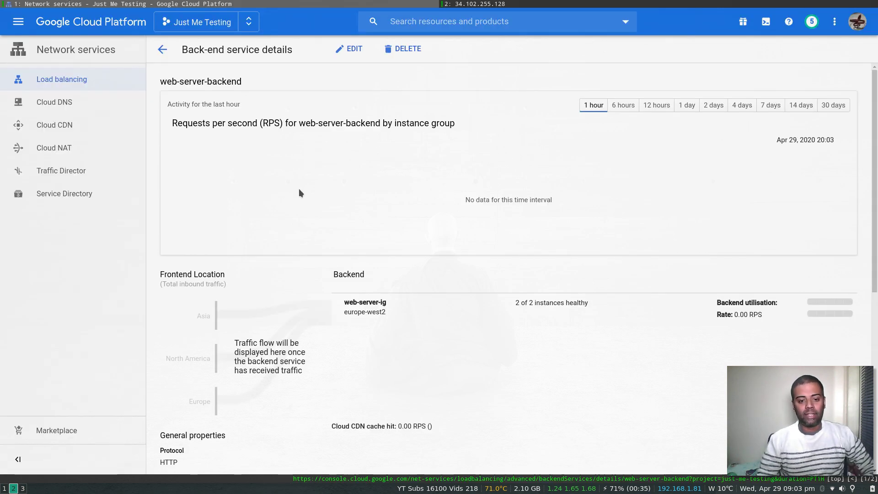
left_click(161, 49)
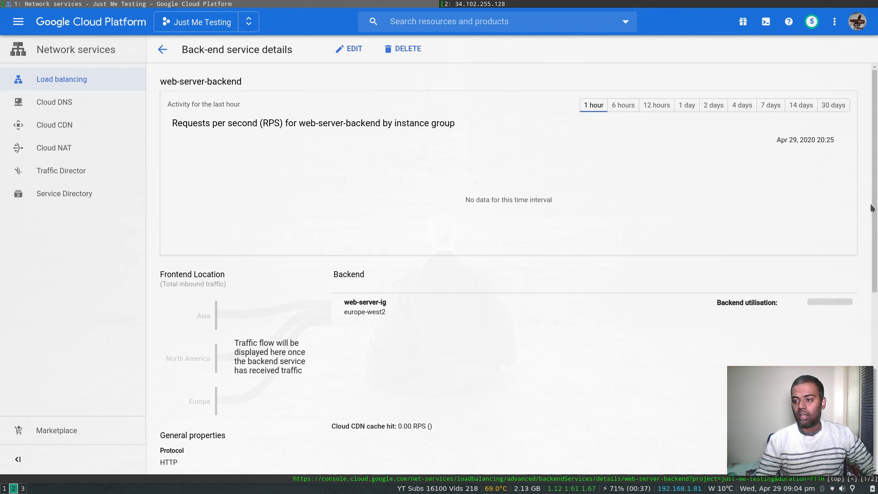
left_click_drag(873, 209, 853, 241)
left_click(499, 5)
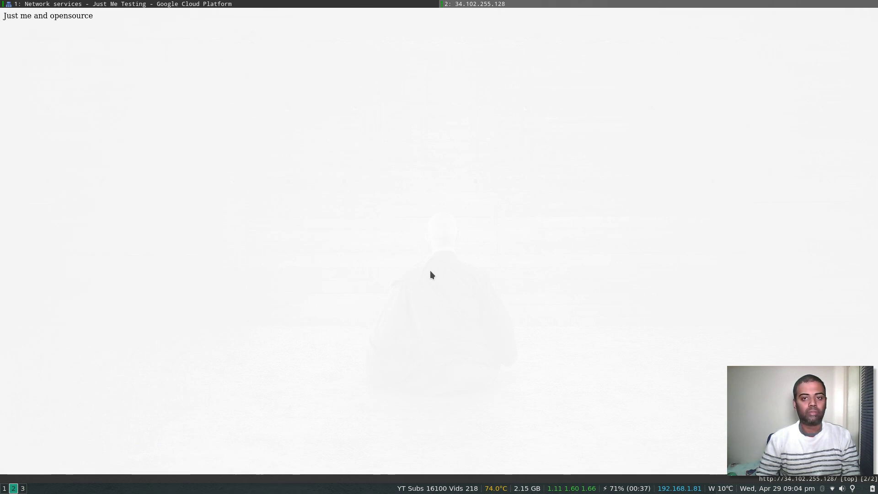
Step: Refresh the backends list in the console and reopen web-server-backend to examine its requests-per-second chart and frontend traffic
left_click(237, 5)
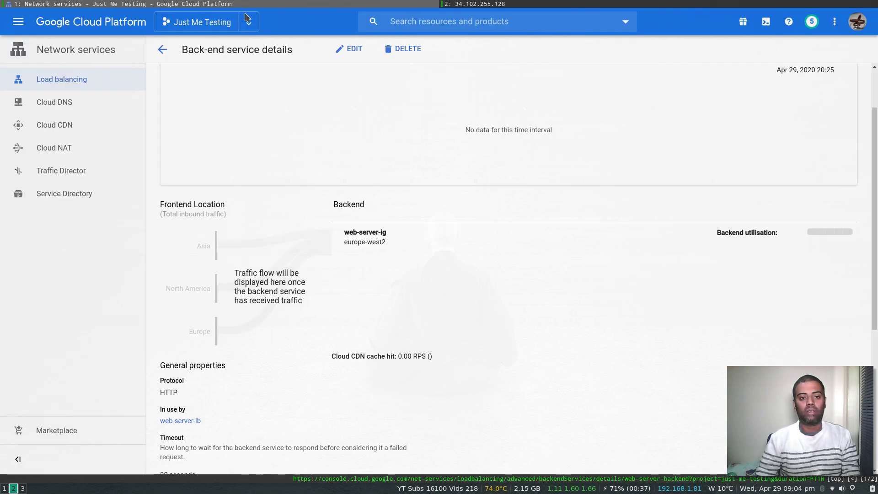
left_click(162, 49)
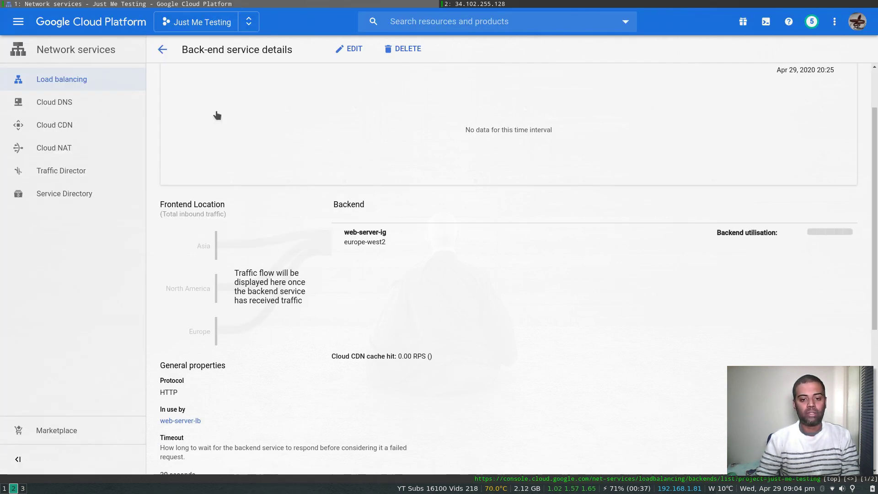
left_click(187, 167)
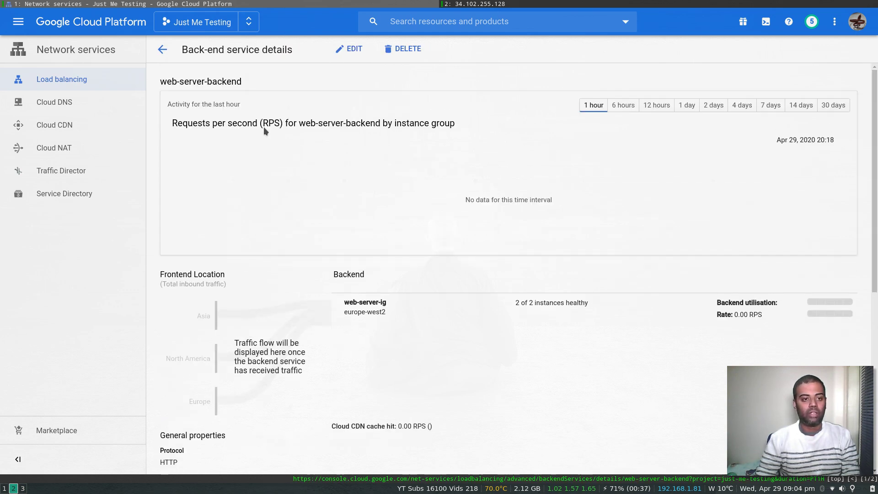
left_click(162, 51)
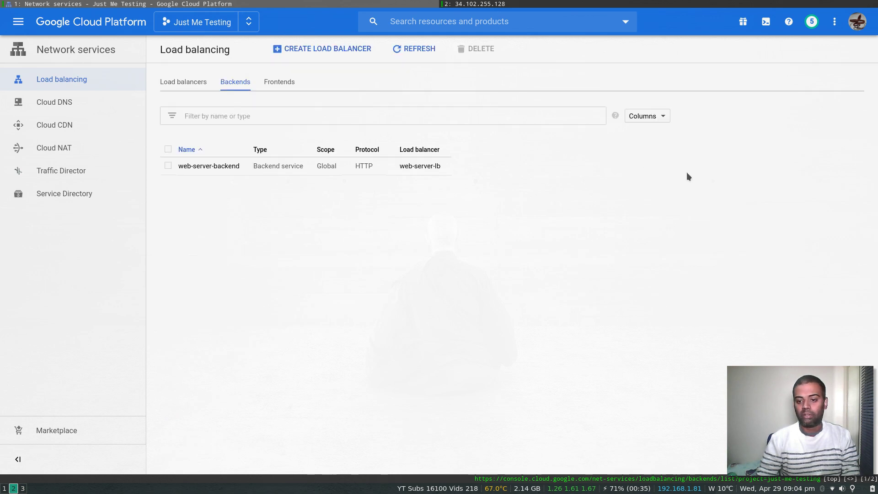
left_click(407, 54)
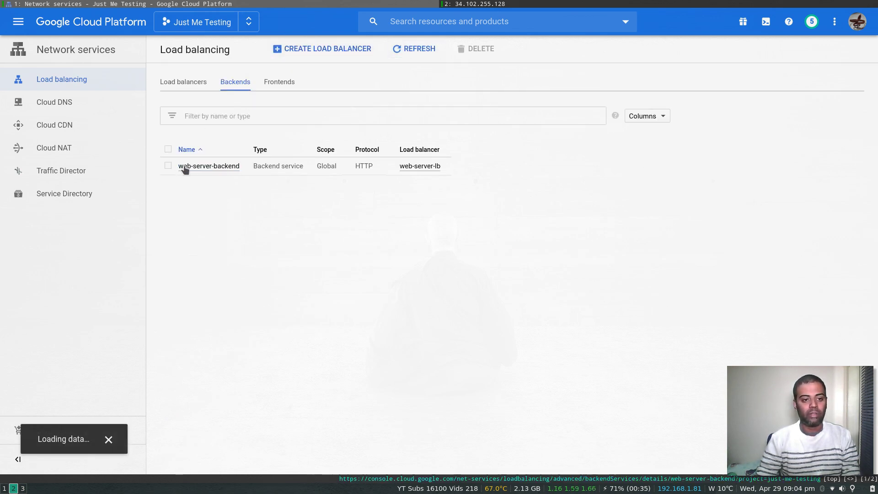
left_click(202, 166)
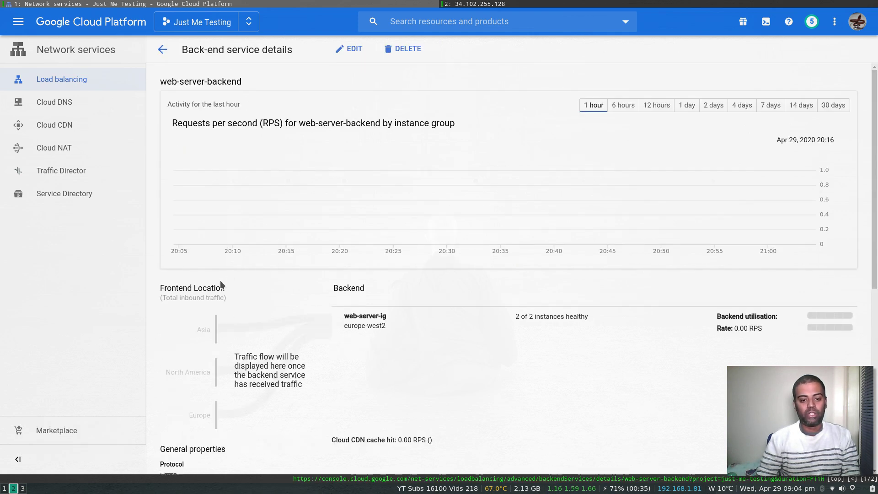